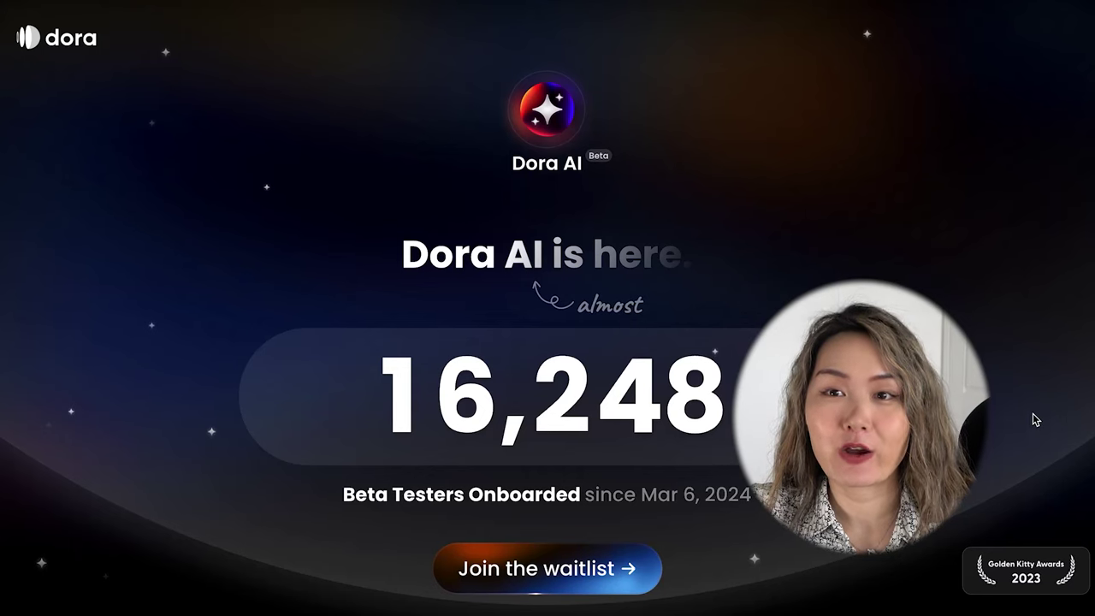
Step: Look over the Dora AI landing page and browse the popular website templates in the gallery
scroll(1033, 413, down, 1)
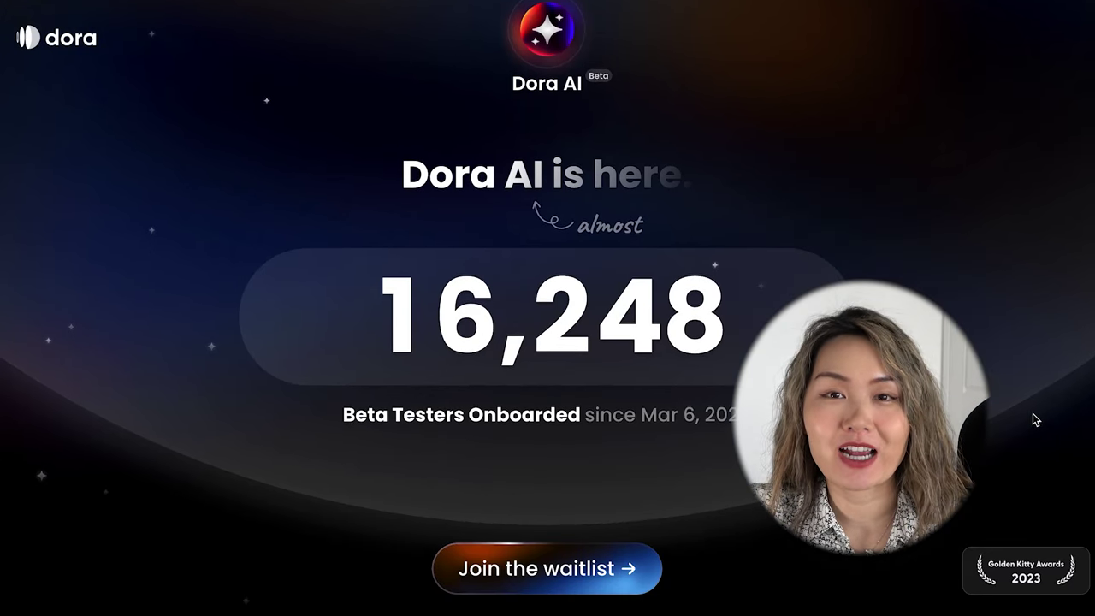
scroll(1033, 413, down, 2)
scroll(205, 219, down, 5)
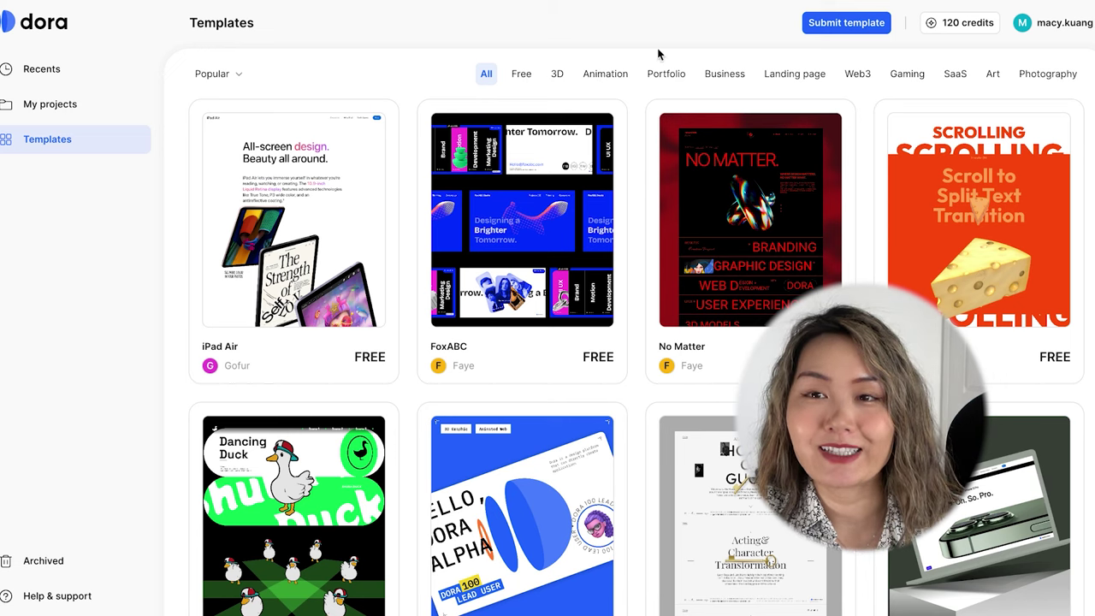
scroll(1093, 157, down, 1)
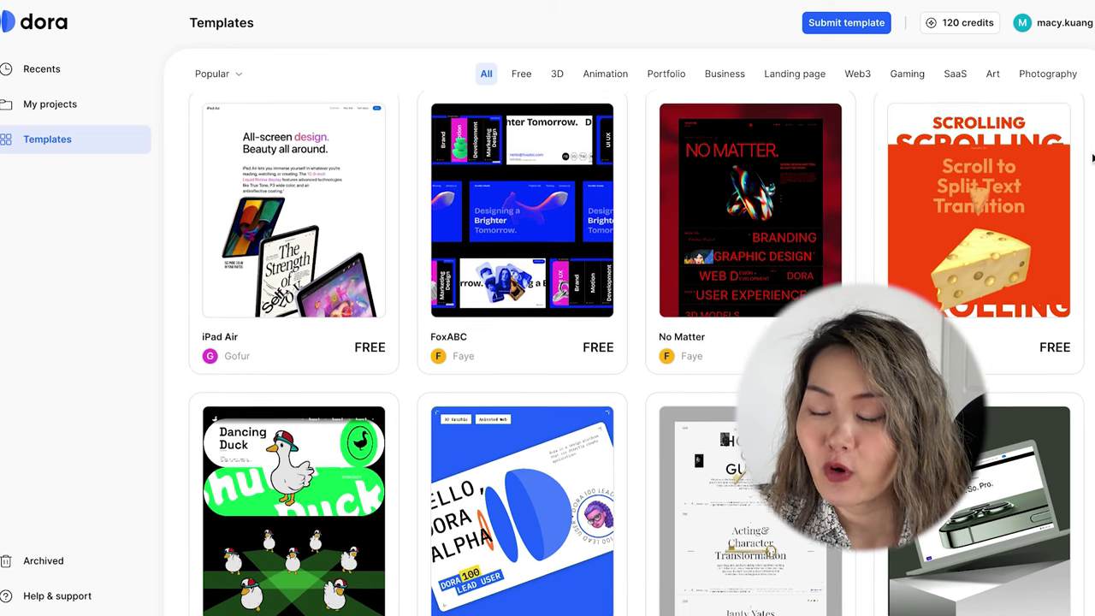
scroll(1093, 157, down, 1)
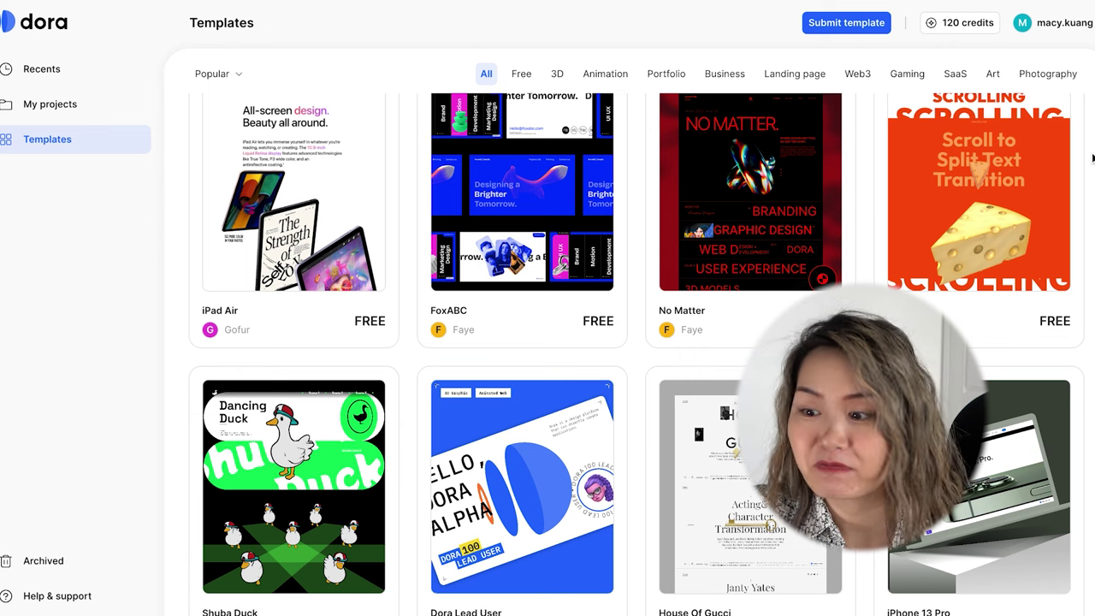
scroll(1092, 157, down, 1)
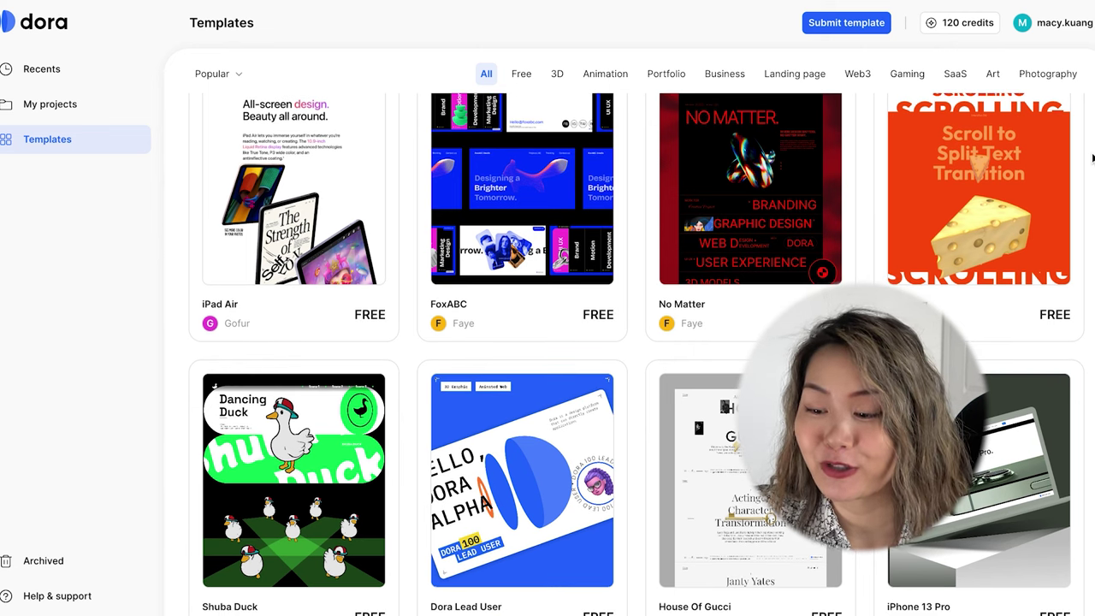
scroll(1093, 158, down, 1)
scroll(1093, 158, down, 1)
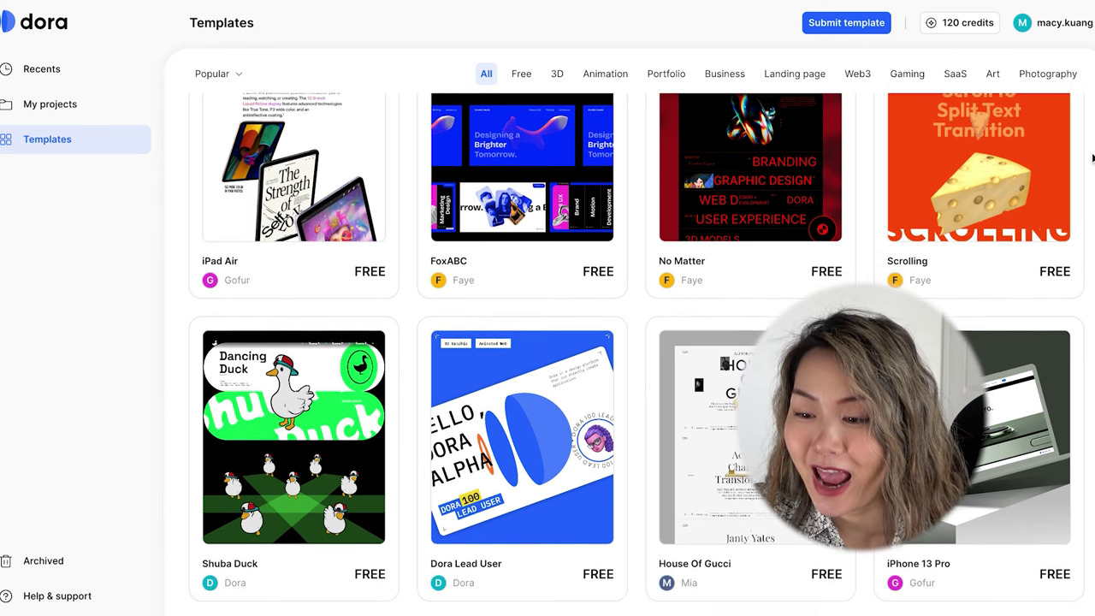
scroll(1093, 158, down, 3)
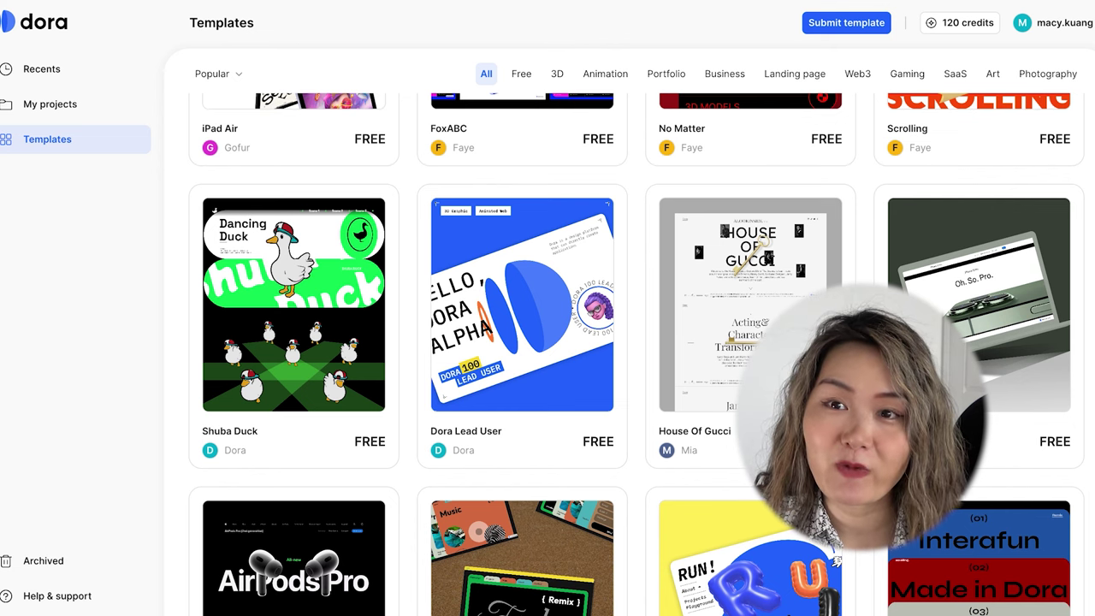
scroll(636, 354, down, 9)
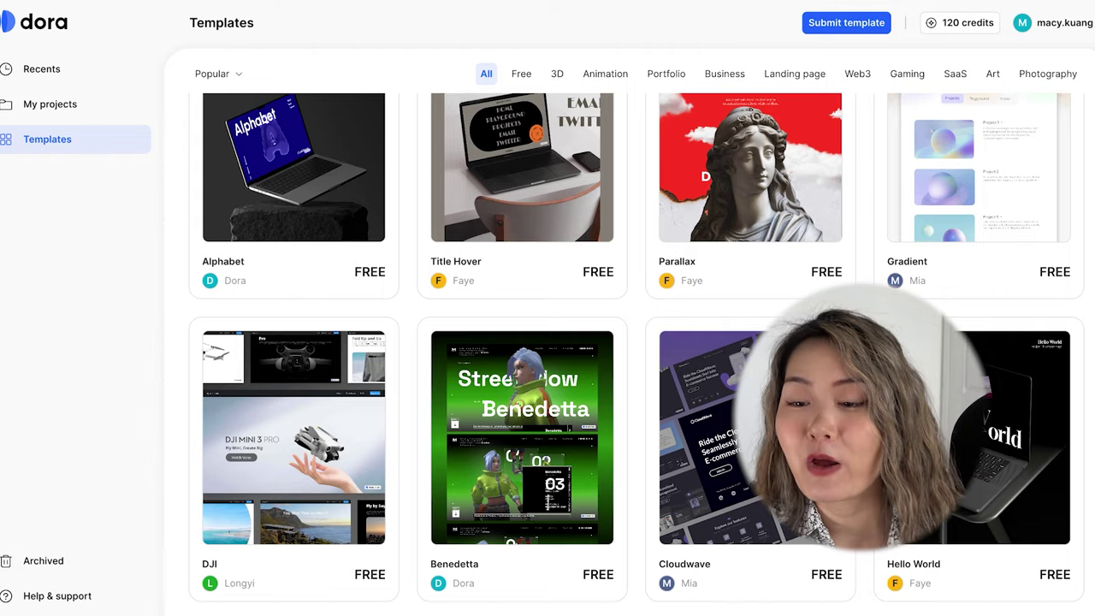
scroll(637, 354, up, 12)
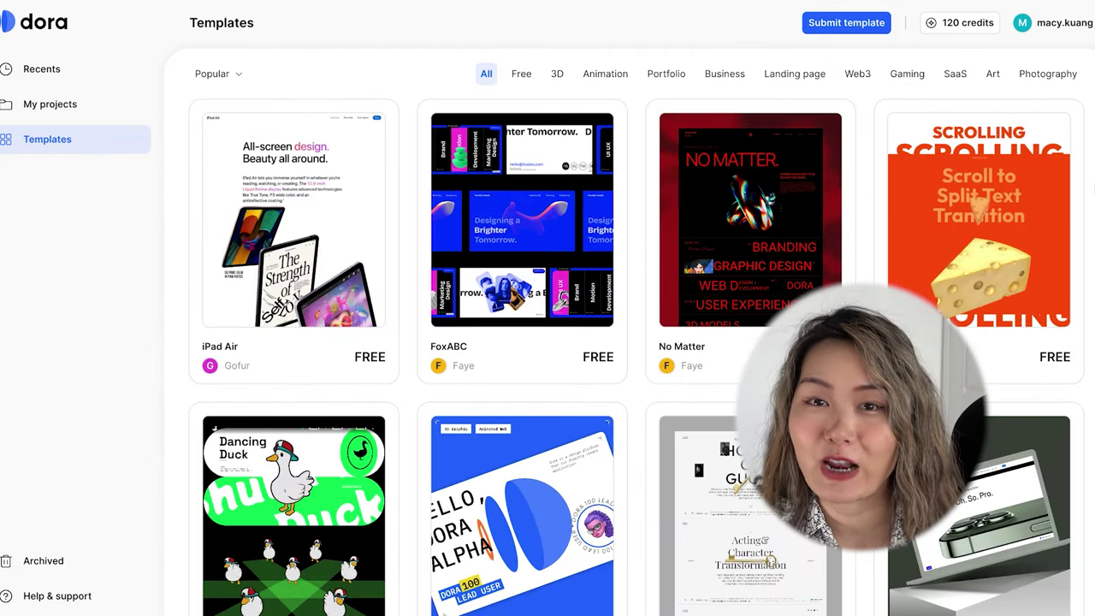
scroll(637, 354, down, 12)
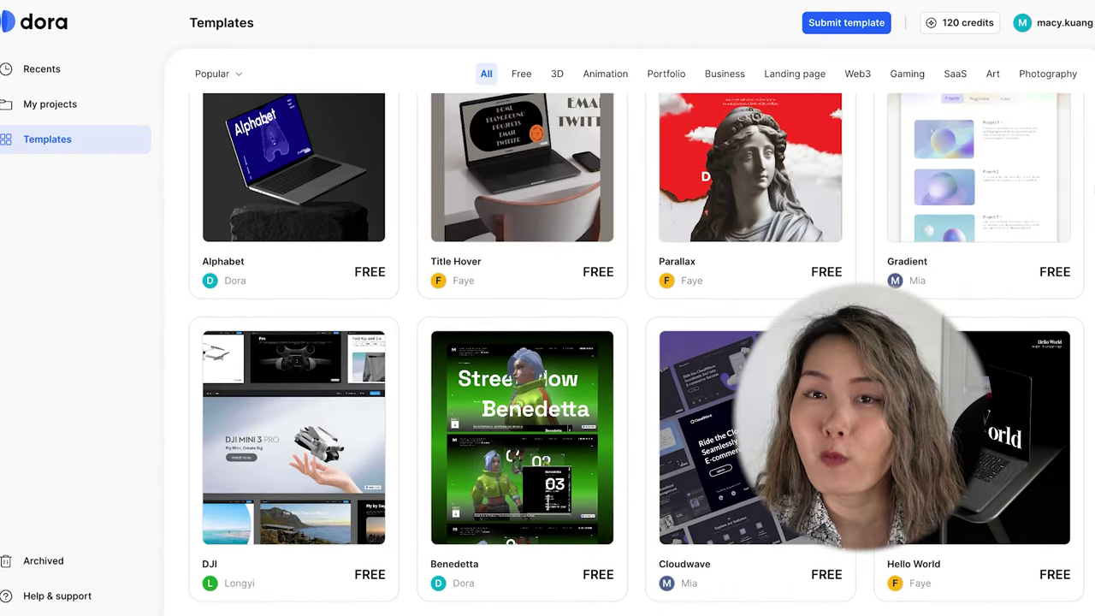
Step: Open a blank page in the project editor and examine the device size presets available for the viewport
click(48, 114)
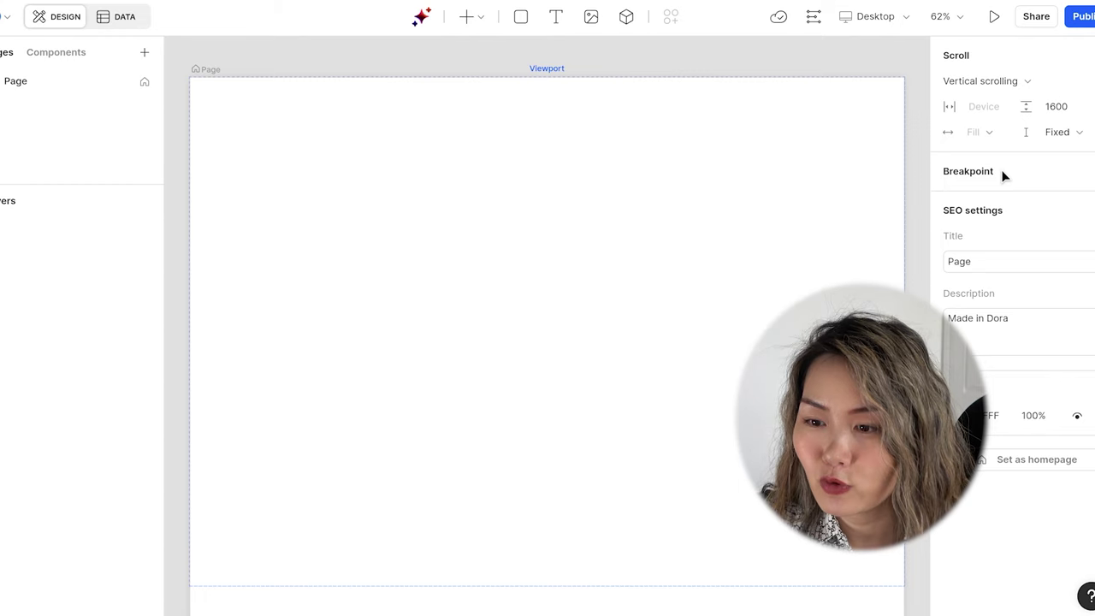
scroll(831, 197, up, 4)
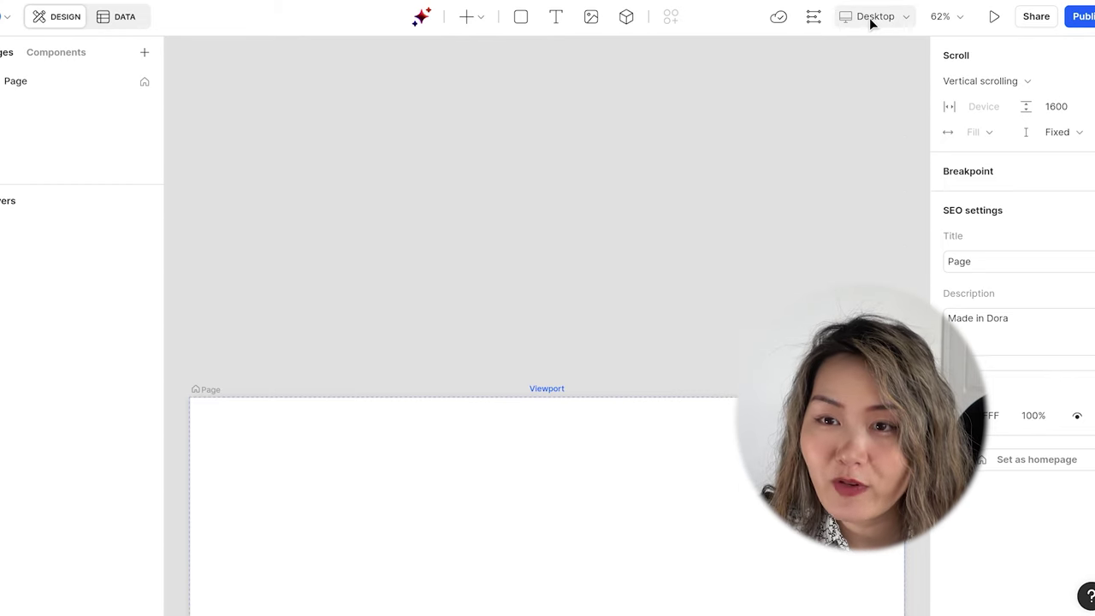
click(871, 19)
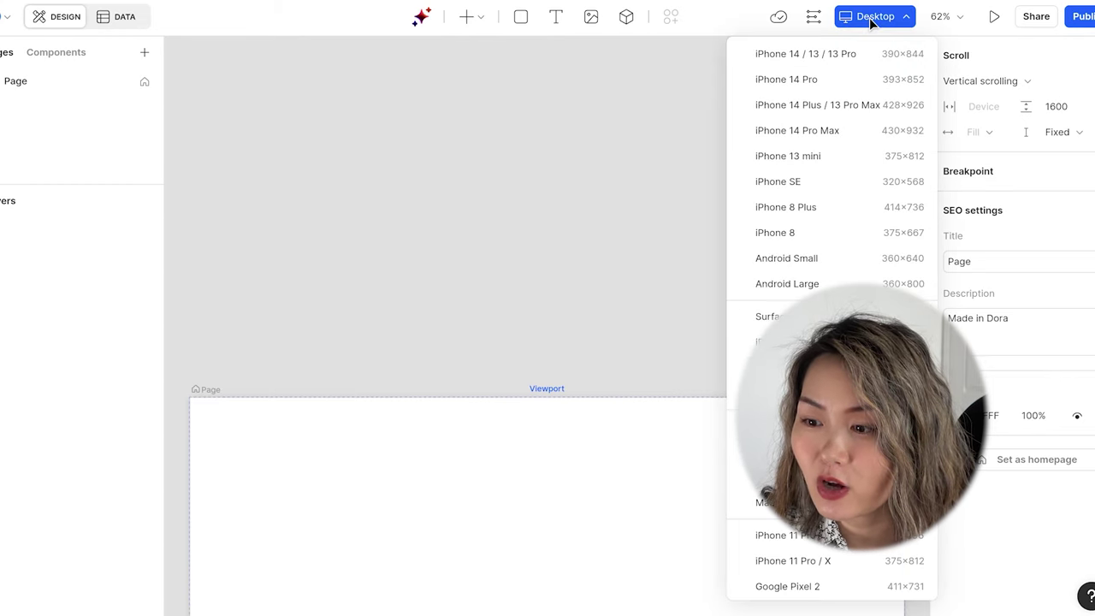
scroll(770, 368, down, 1)
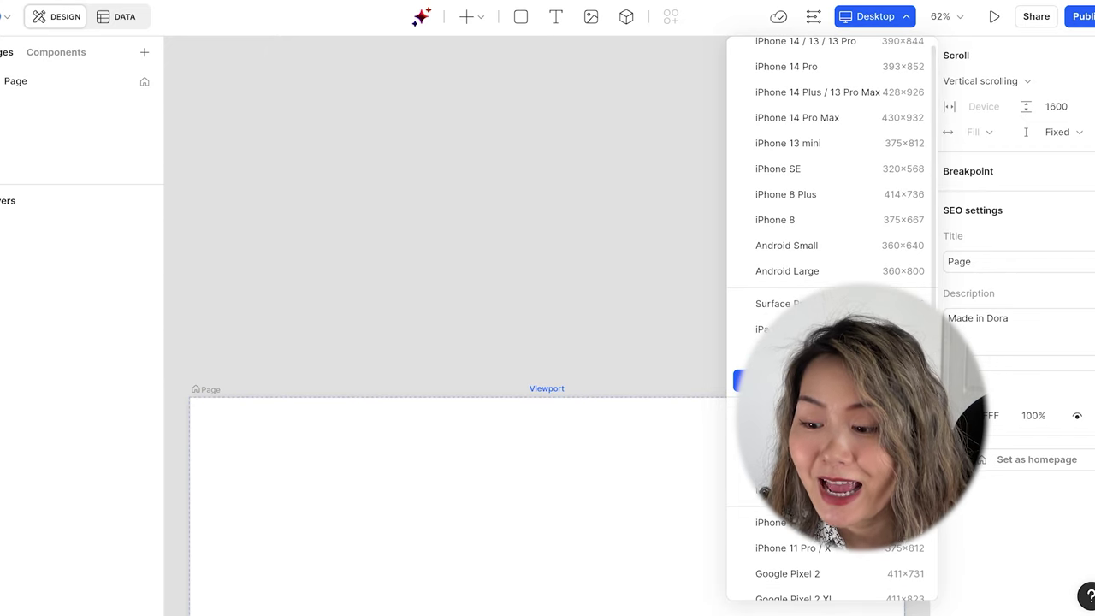
scroll(770, 368, down, 5)
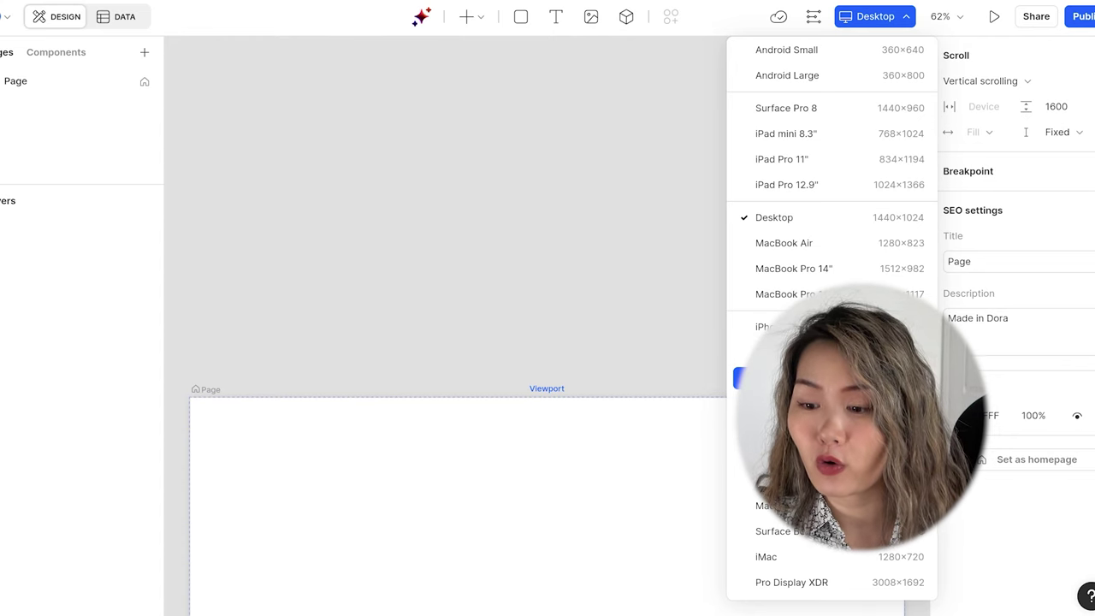
click(652, 269)
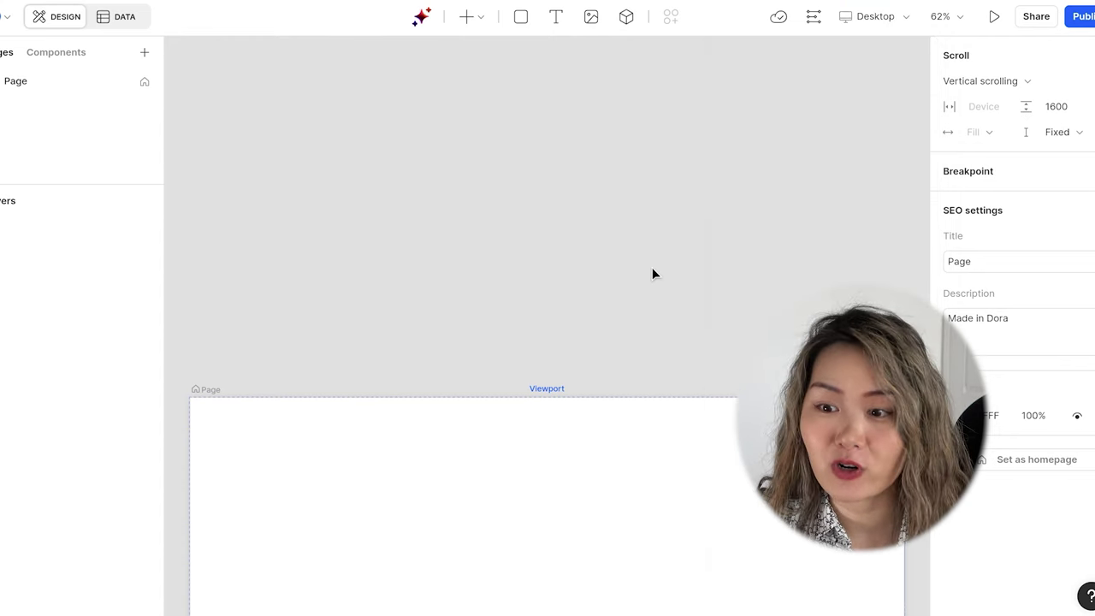
Step: Open the AI site generator and enter the prompt "A landing page for CodeToCreate Youtube Channel."
click(423, 18)
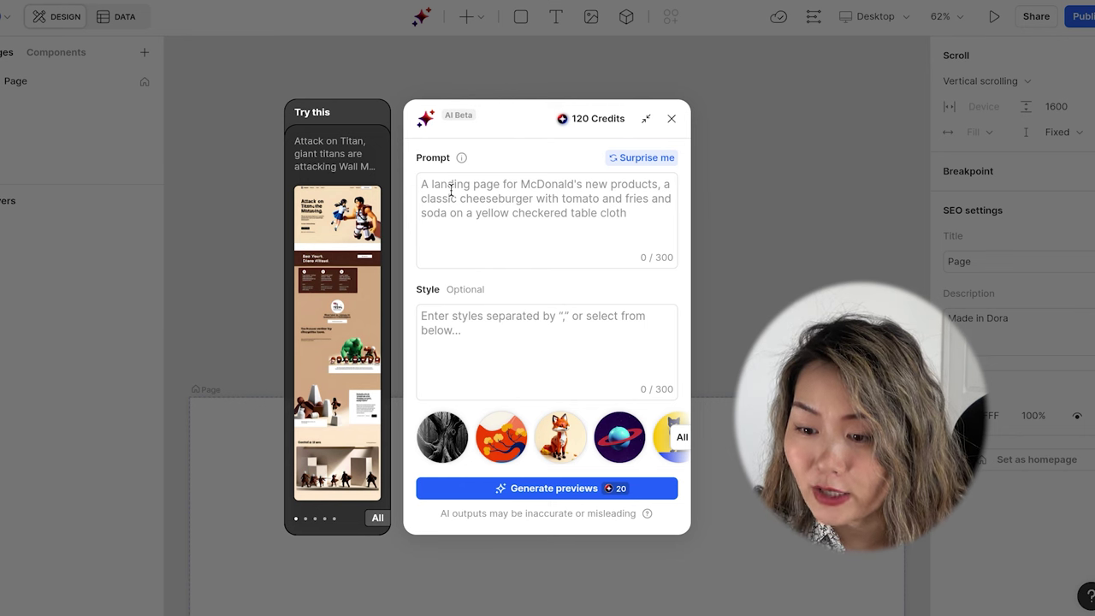
click(456, 224)
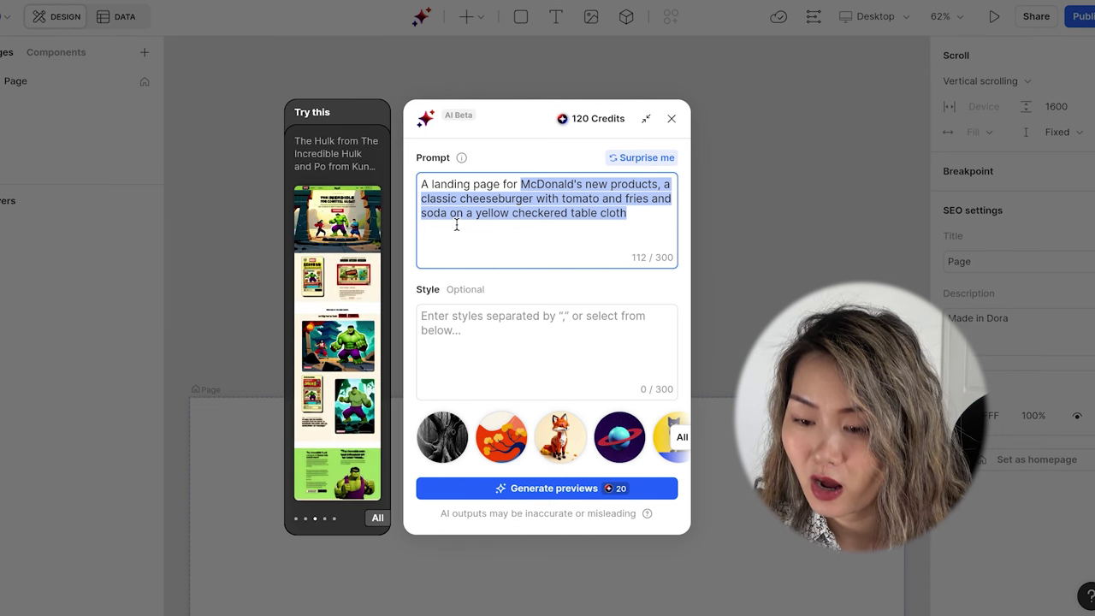
text(C)
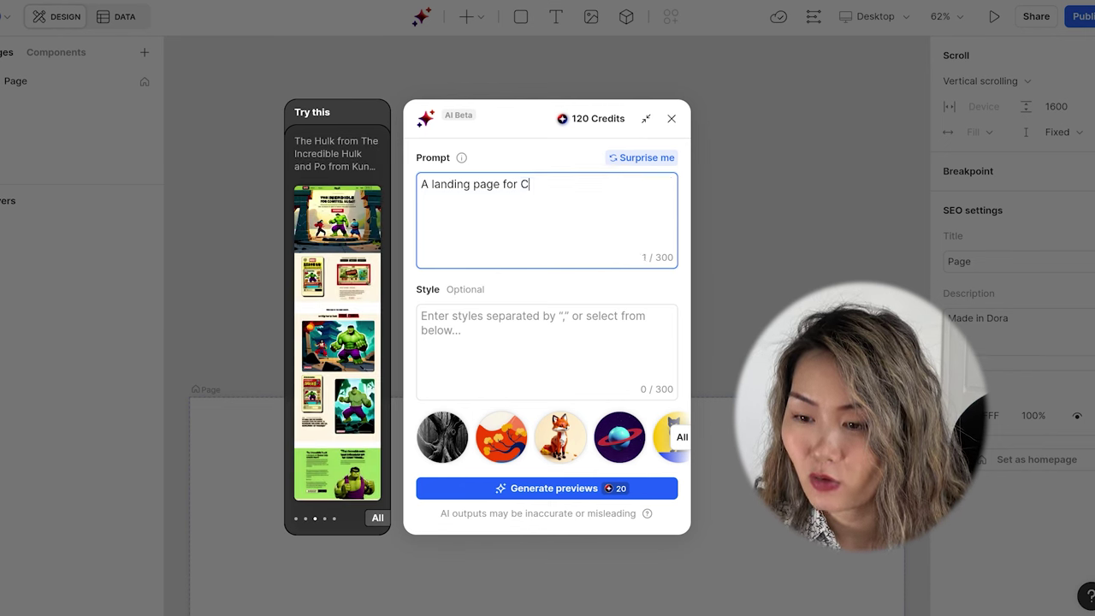
text(odeToCreate u)
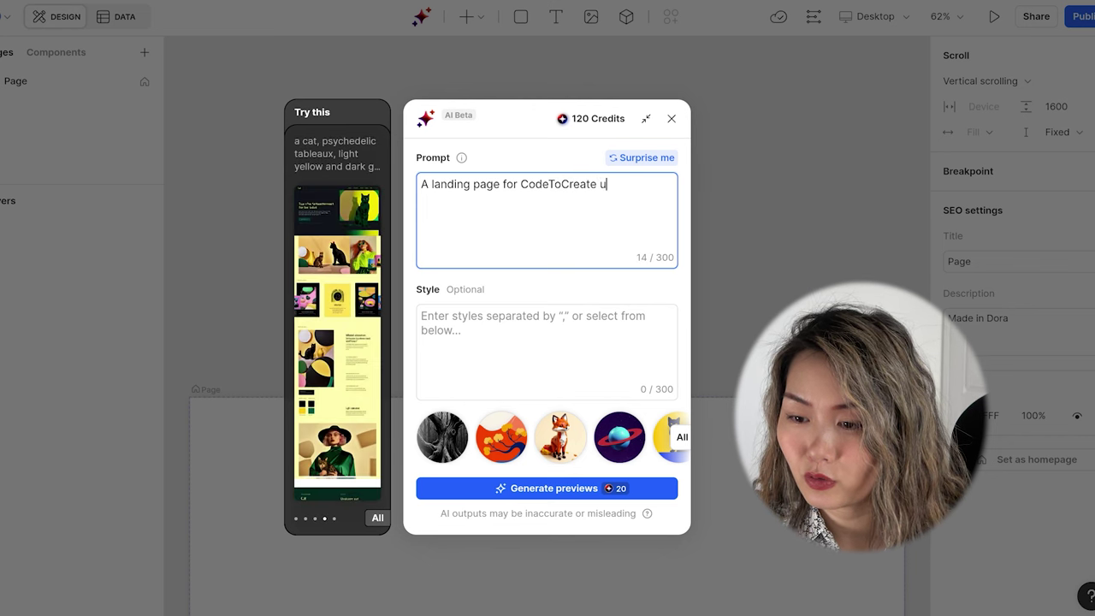
key(BackSpace)
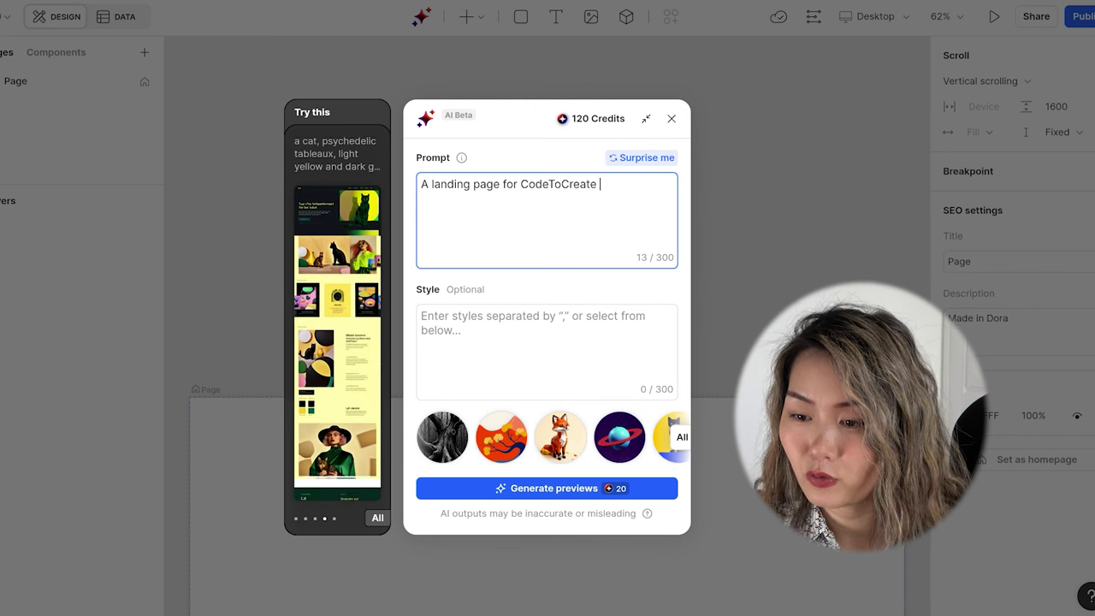
text(Youtube Chan)
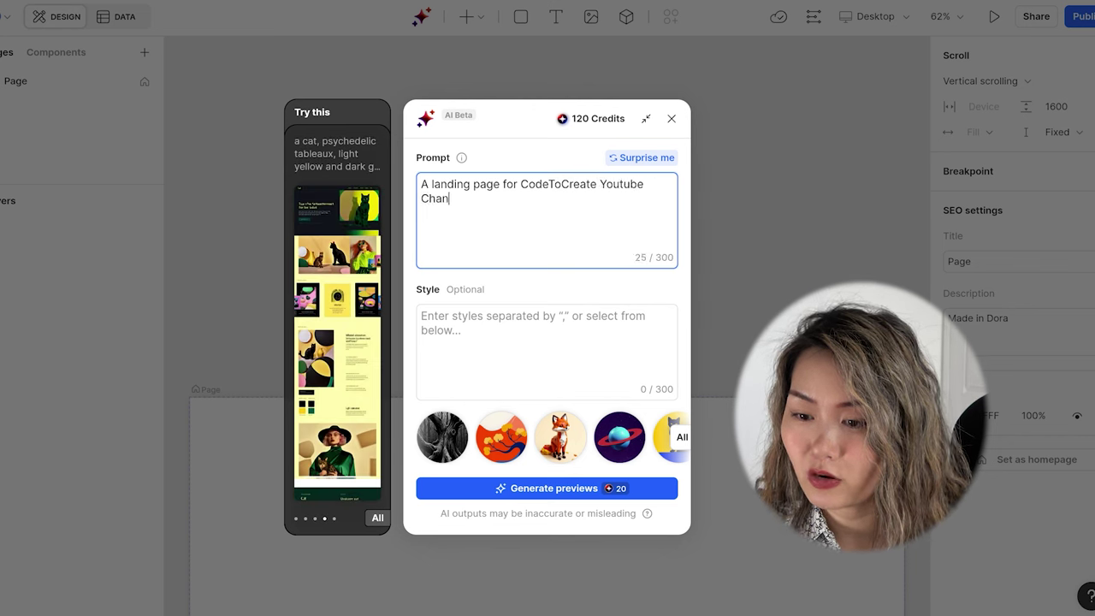
text(nel.)
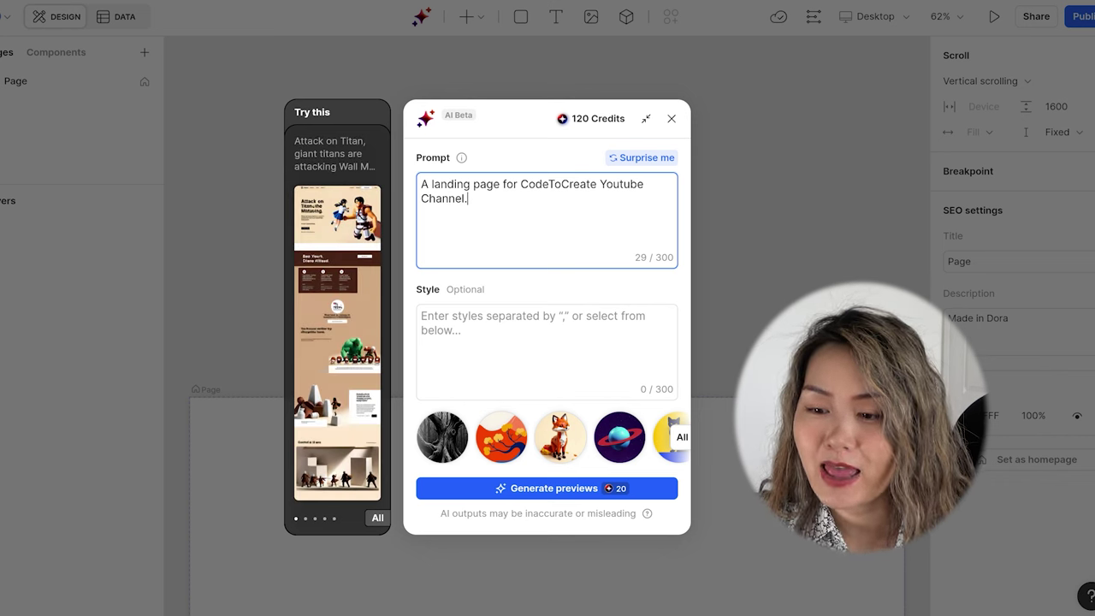
Step: Set the style to "Futuretistic, space, colorful" and generate the page previews
click(456, 323)
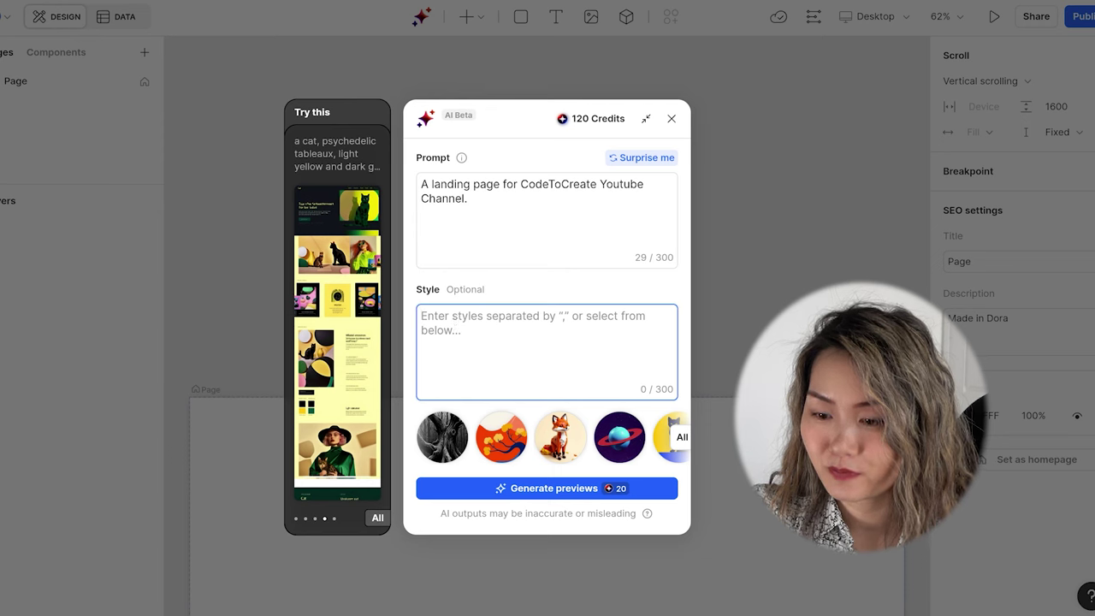
text(Futuretistic)
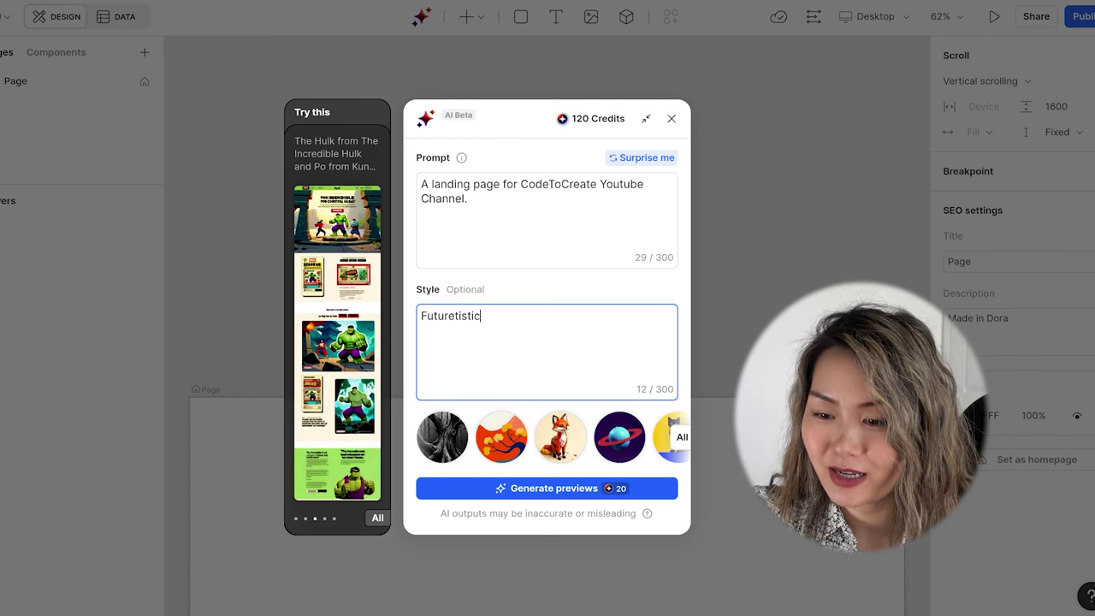
text(, space)
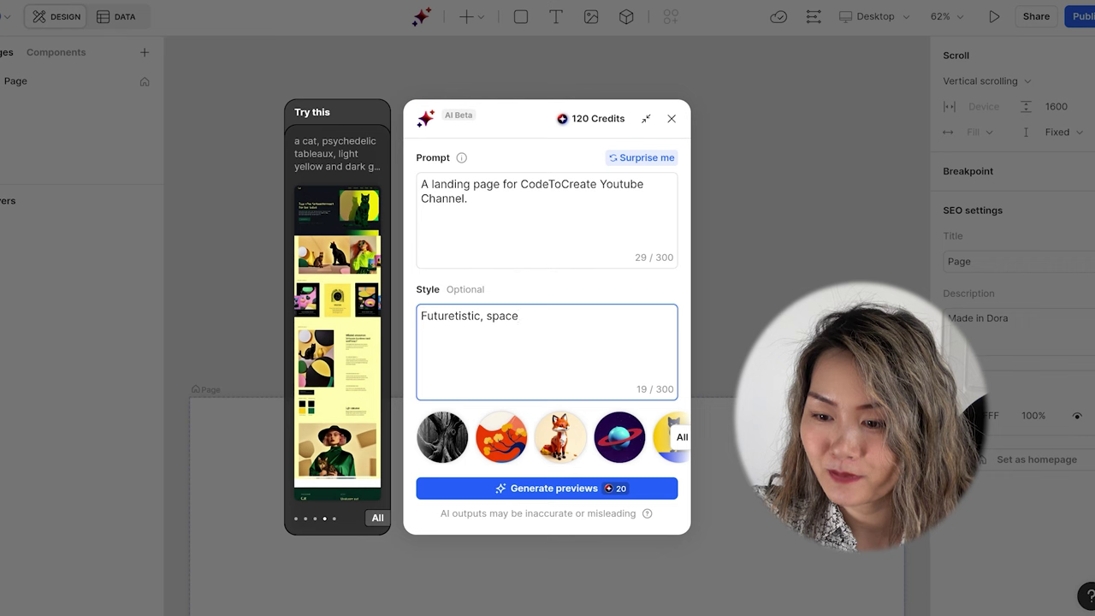
text(, colorful)
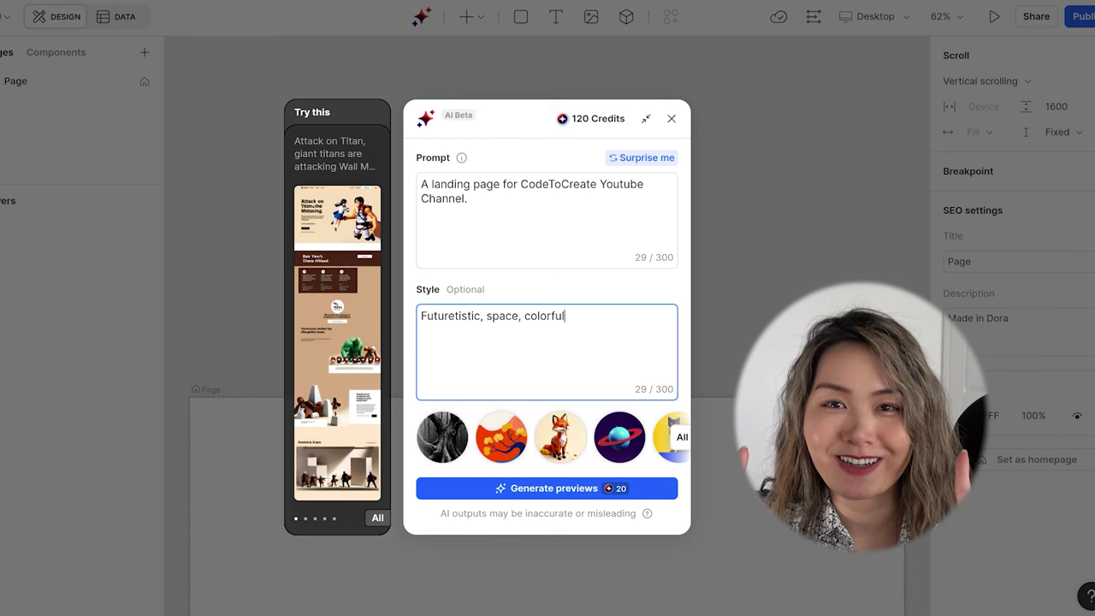
click(500, 491)
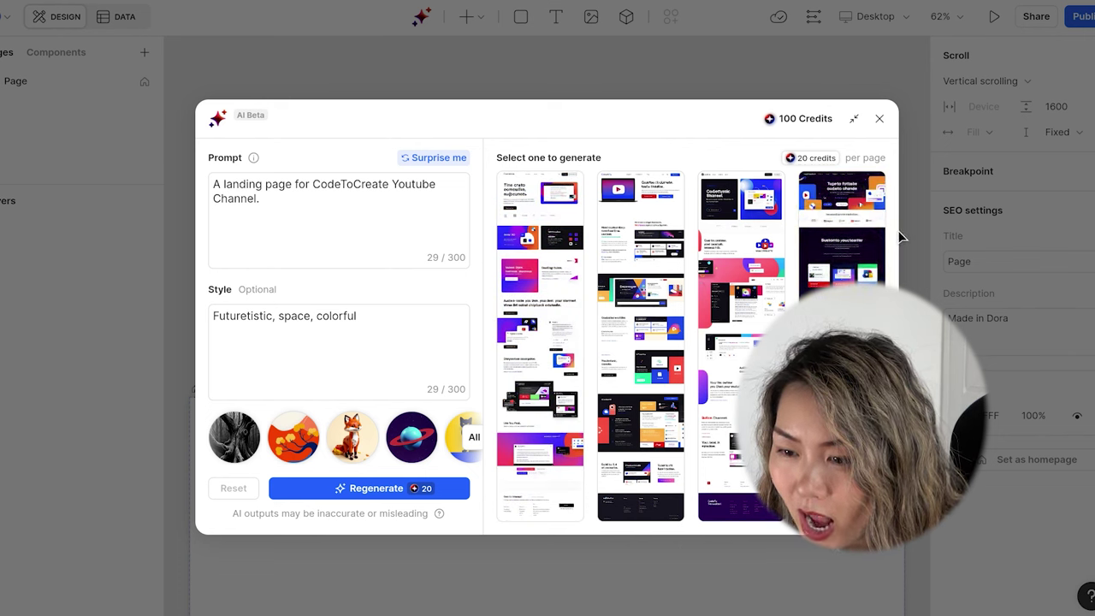
Step: Generate the full page from the fourth preview, the layout with the dark background
mouse_move(760, 297)
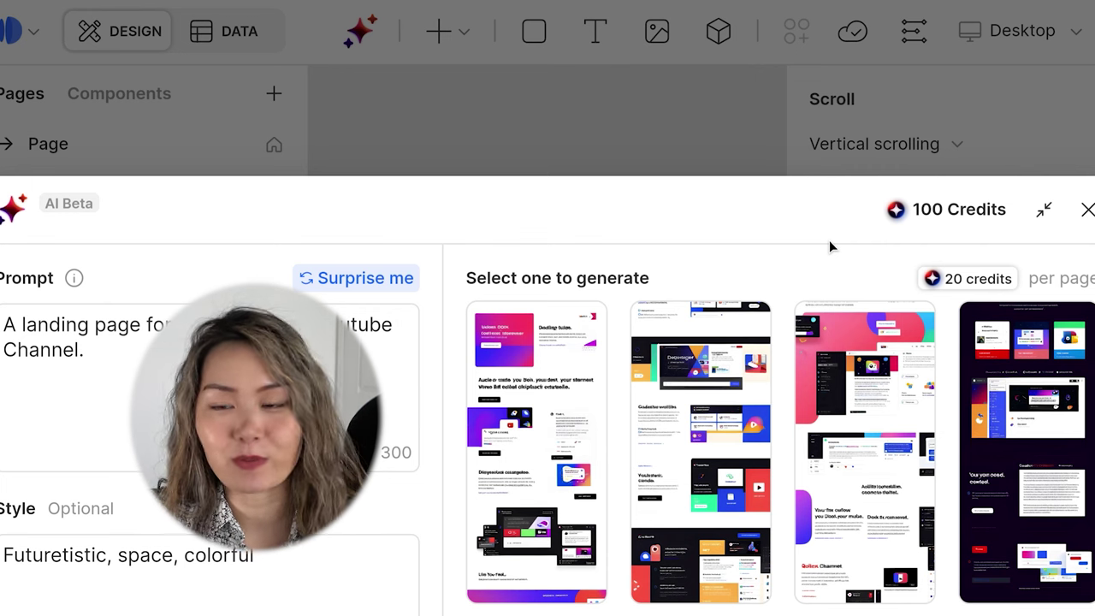
mouse_move(1031, 449)
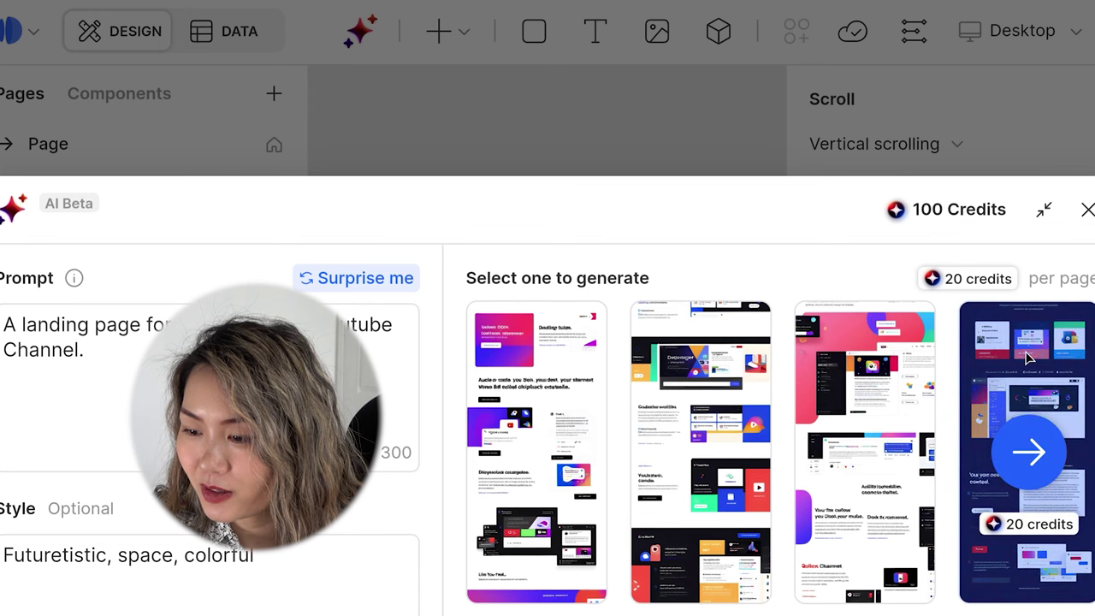
click(1031, 450)
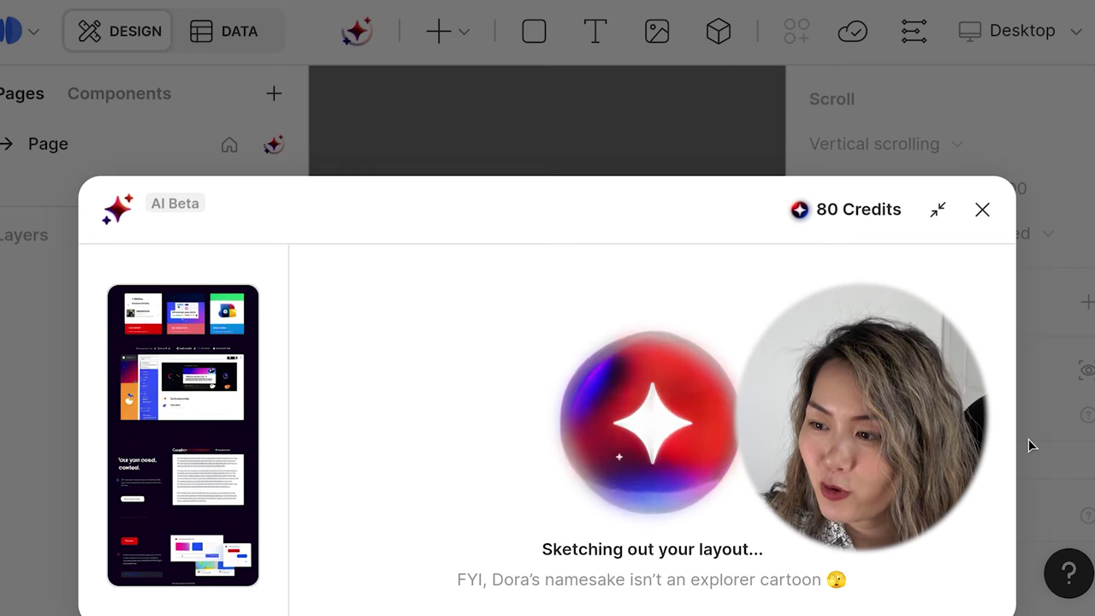
Step: Reduce the browser's page zoom by three levels
click(1082, 2)
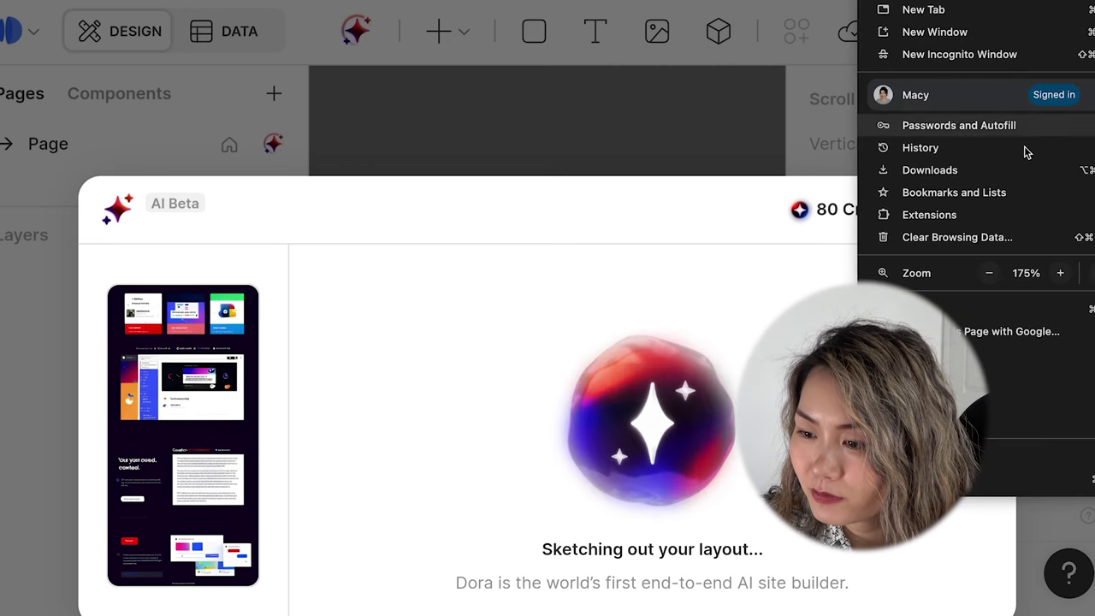
click(990, 272)
click(990, 273)
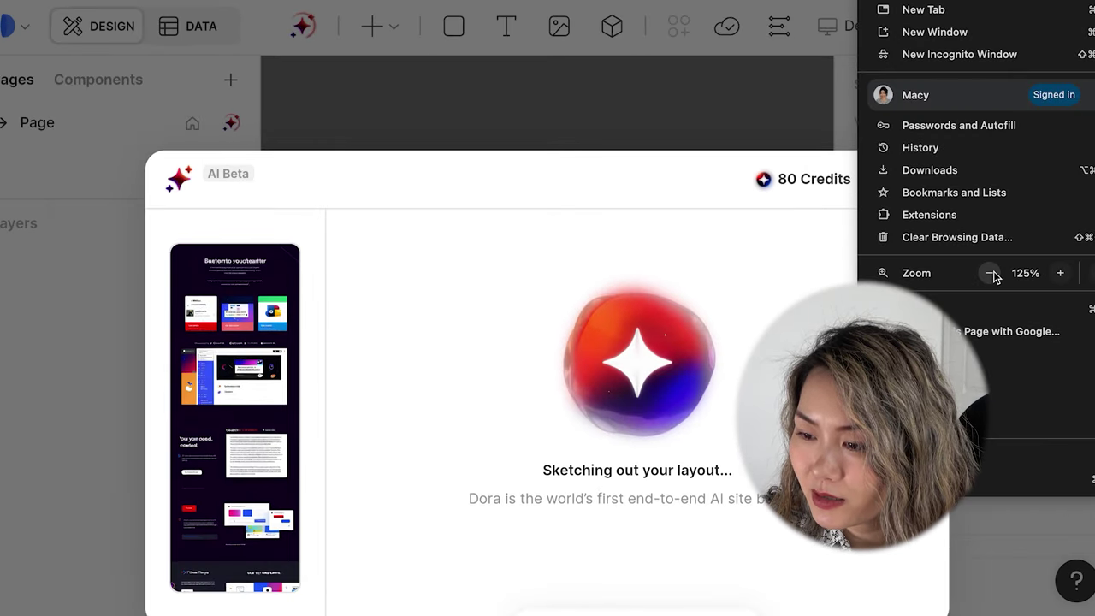
click(990, 273)
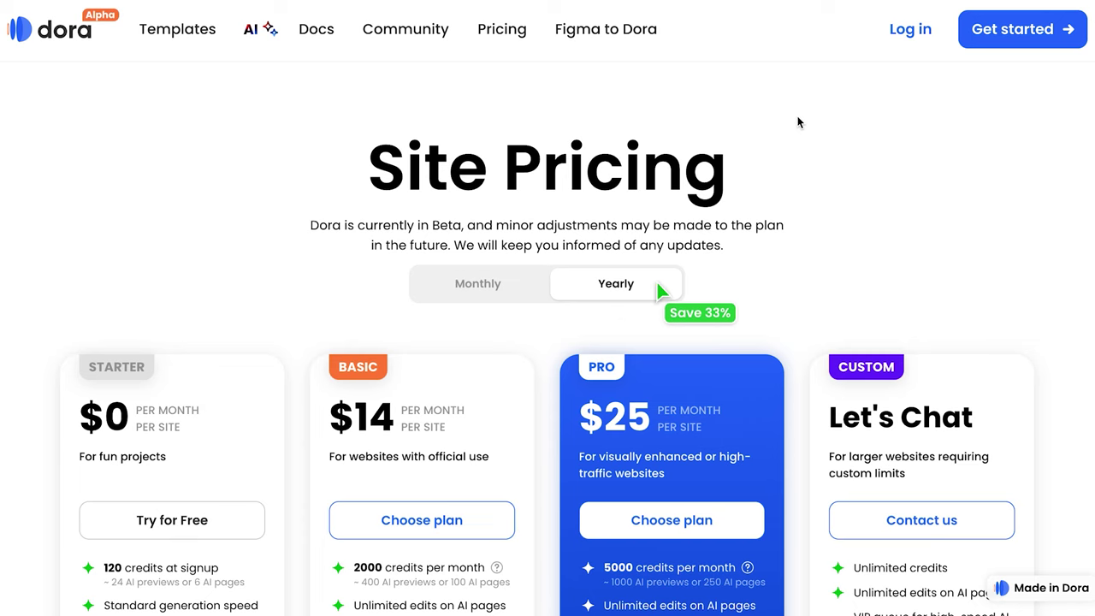
Step: Review the site pricing plans and compare their AI credits, hosting, publishing and feature limits in the monthly plan table
scroll(797, 123, down, 2)
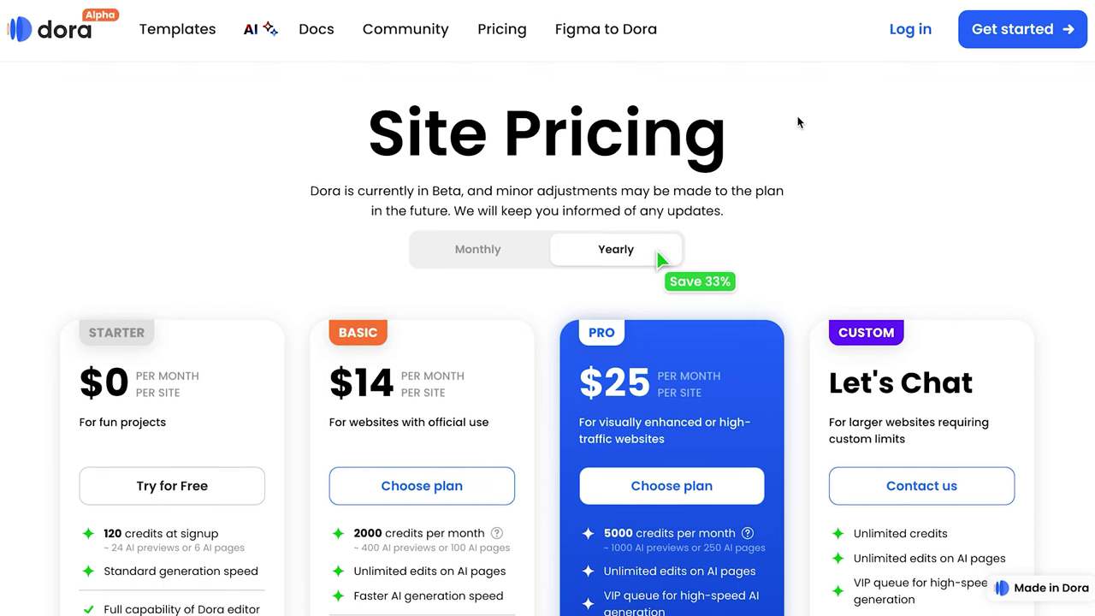
scroll(798, 122, down, 2)
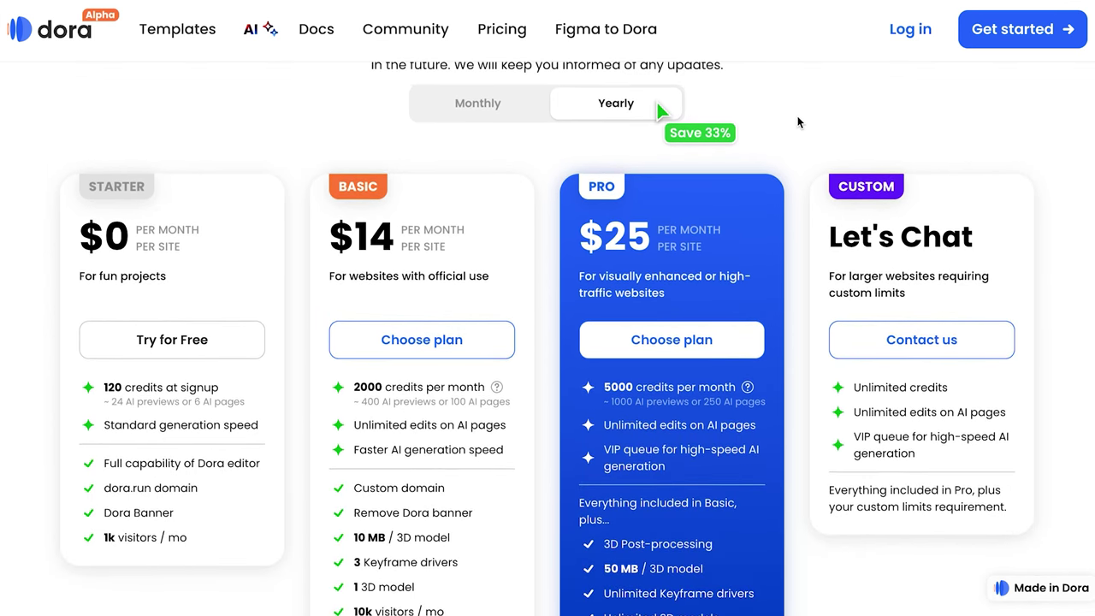
scroll(797, 123, up, 2)
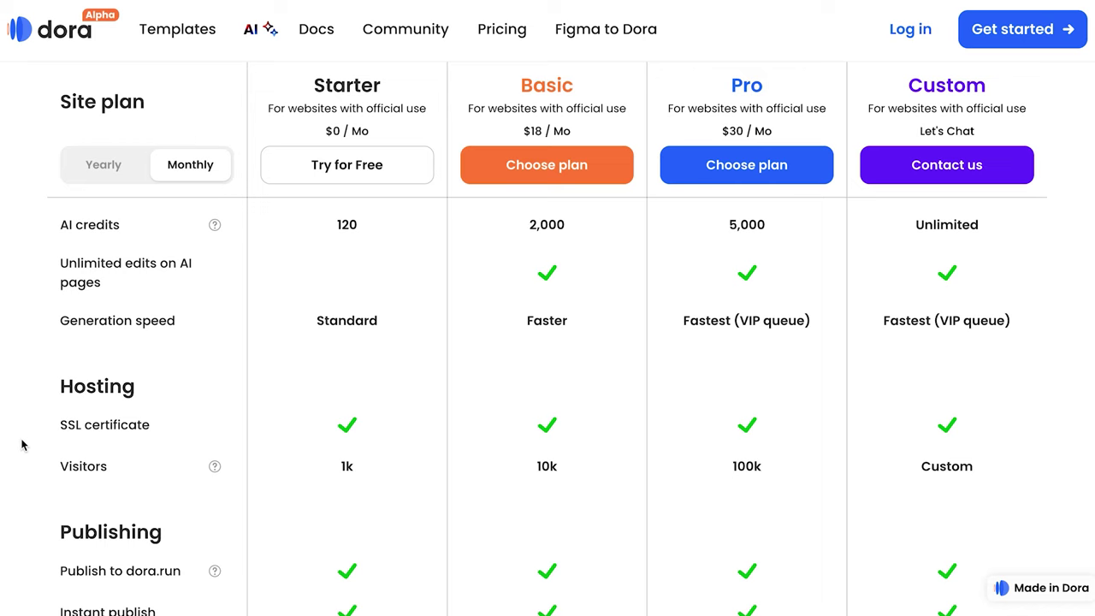
scroll(23, 445, down, 4)
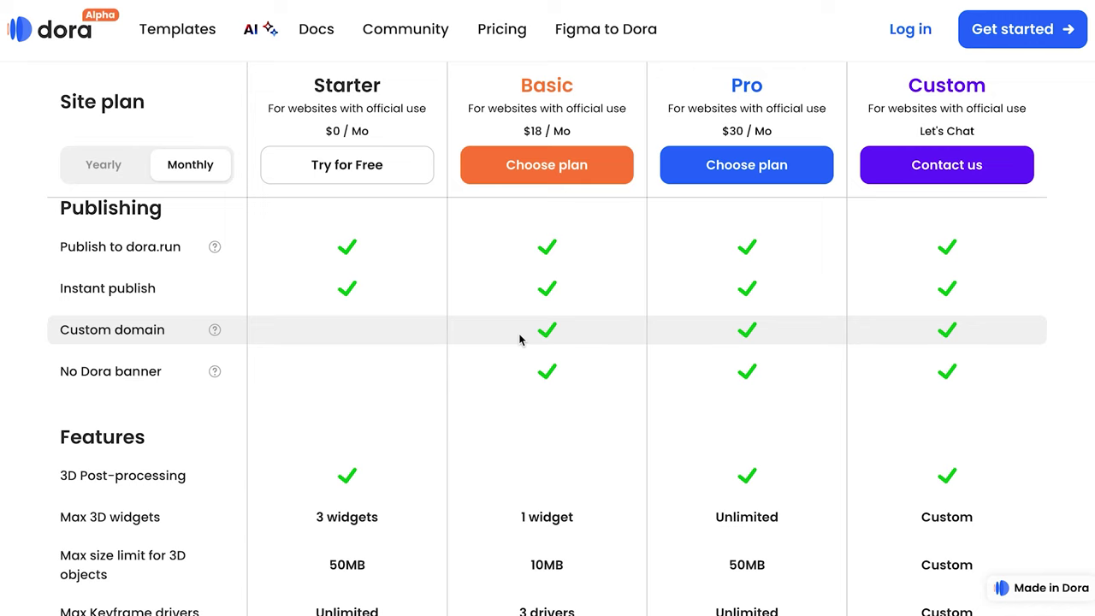
scroll(518, 339, down, 2)
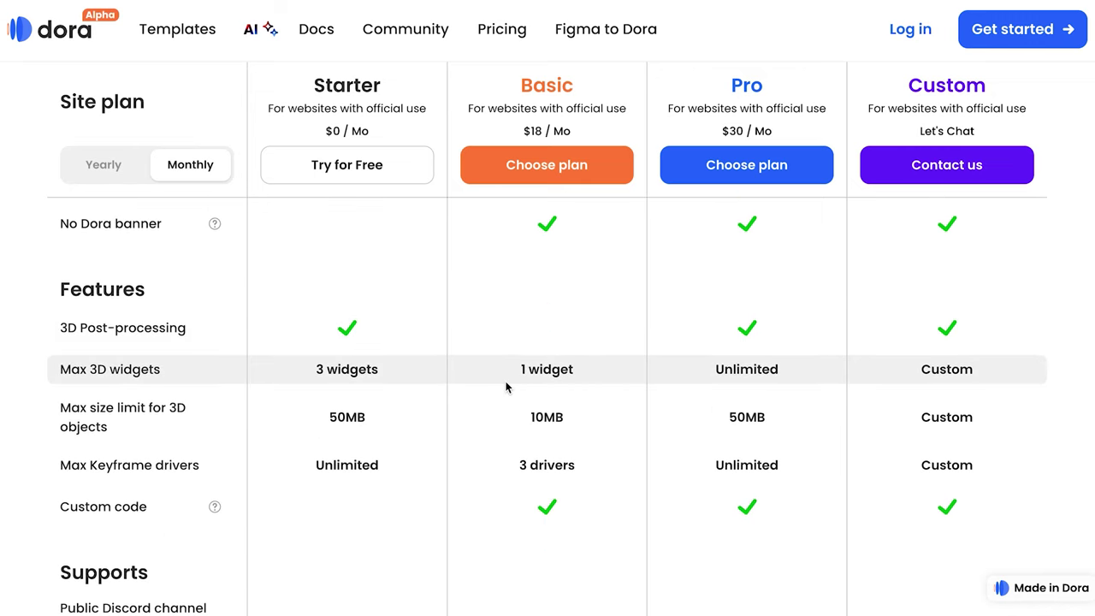
scroll(506, 387, down, 1)
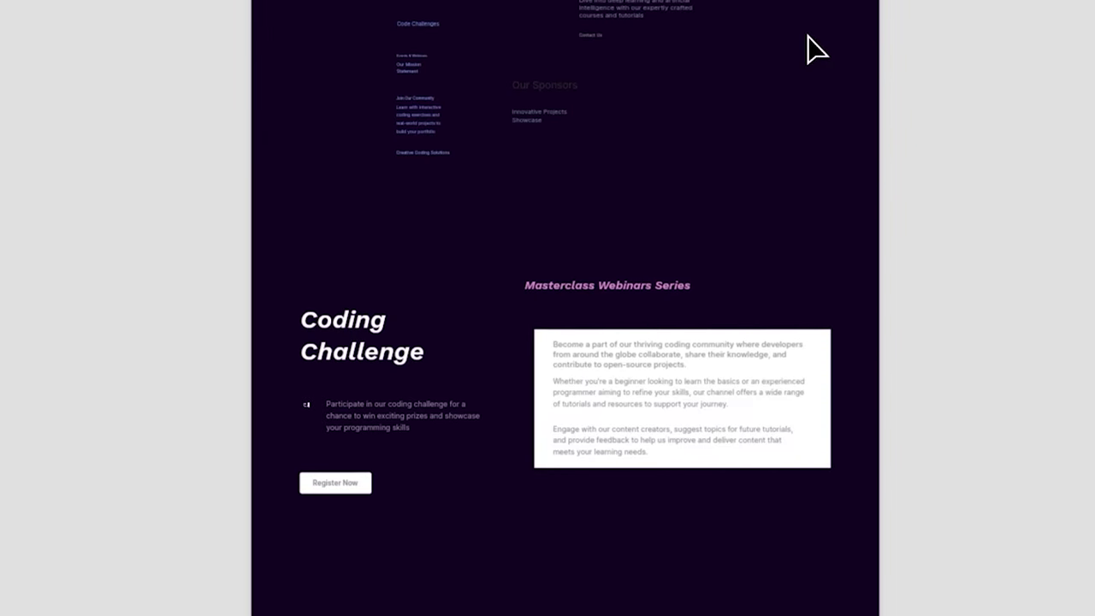
Step: Examine the generated CodeToCreate landing page from the hero and courses sections through the tutorials and lower content
scroll(807, 36, up, 6)
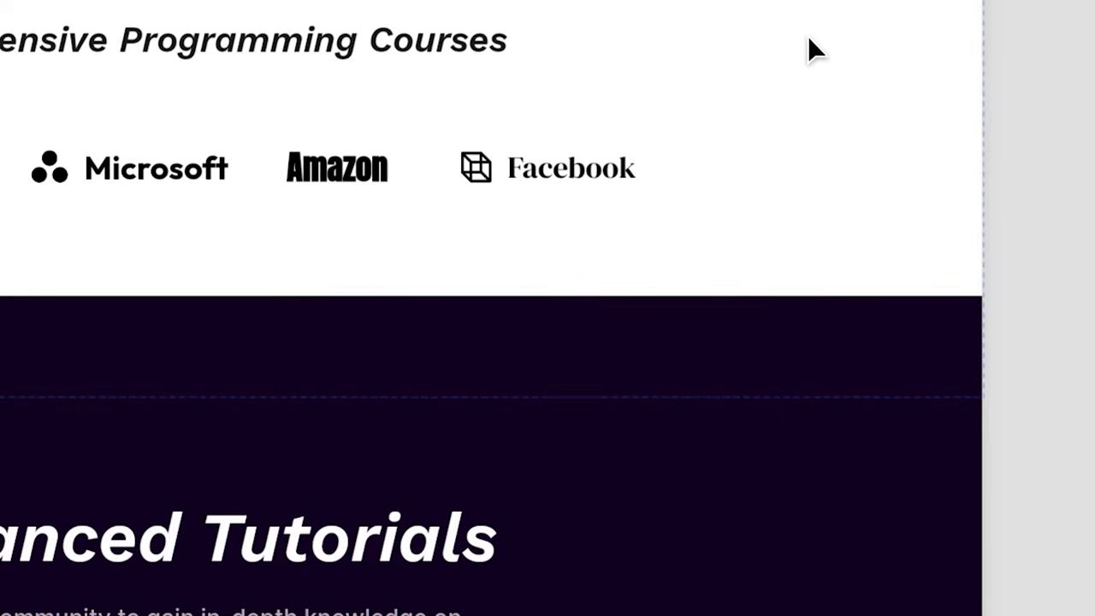
scroll(807, 35, up, 5)
scroll(808, 36, up, 10)
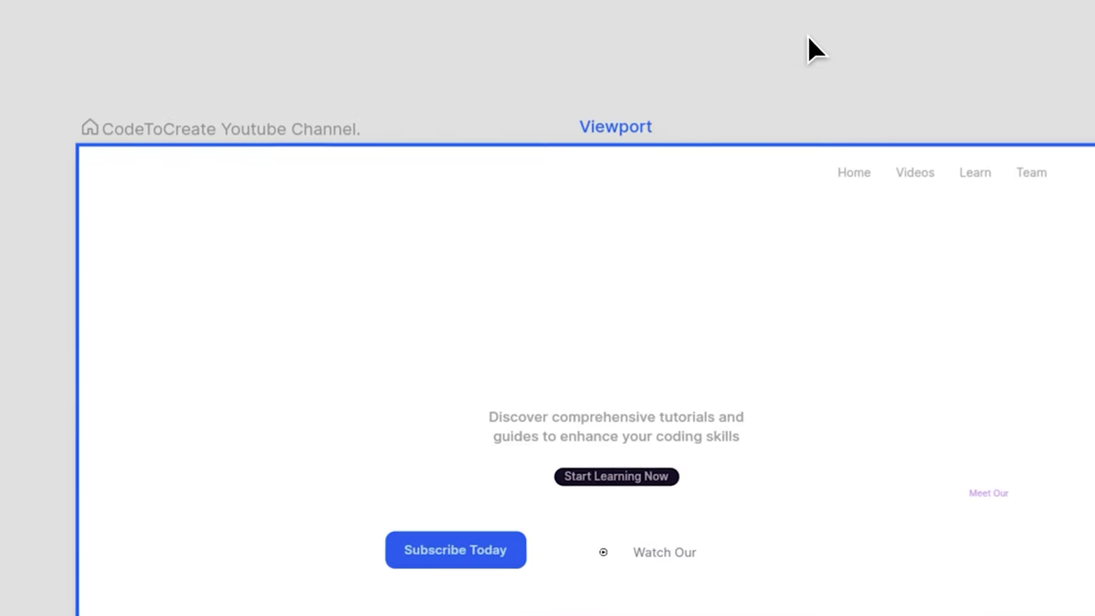
scroll(808, 36, down, 10)
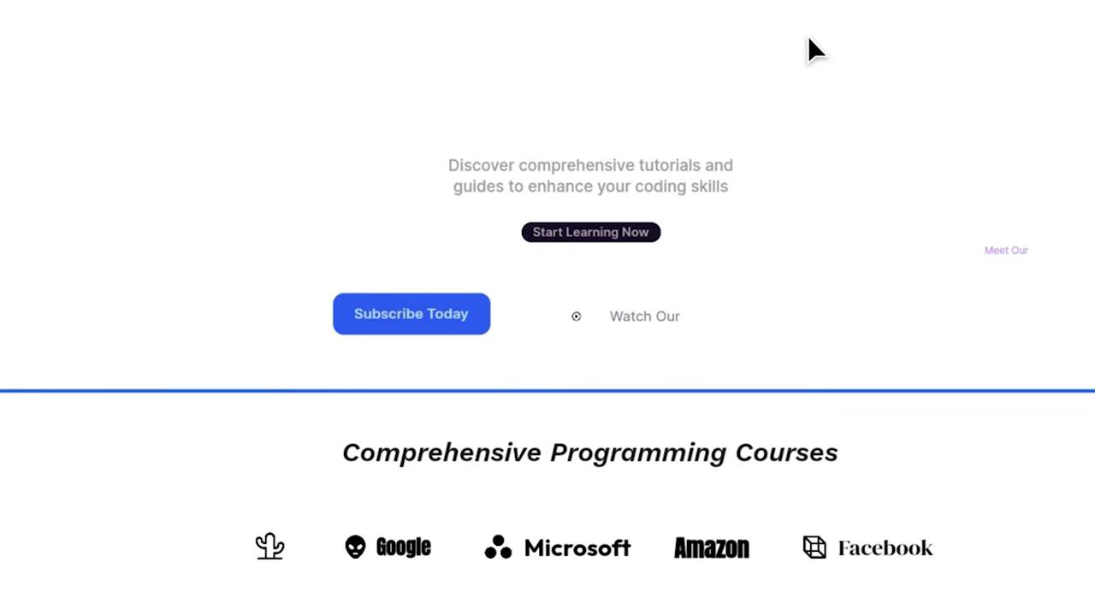
scroll(807, 35, down, 8)
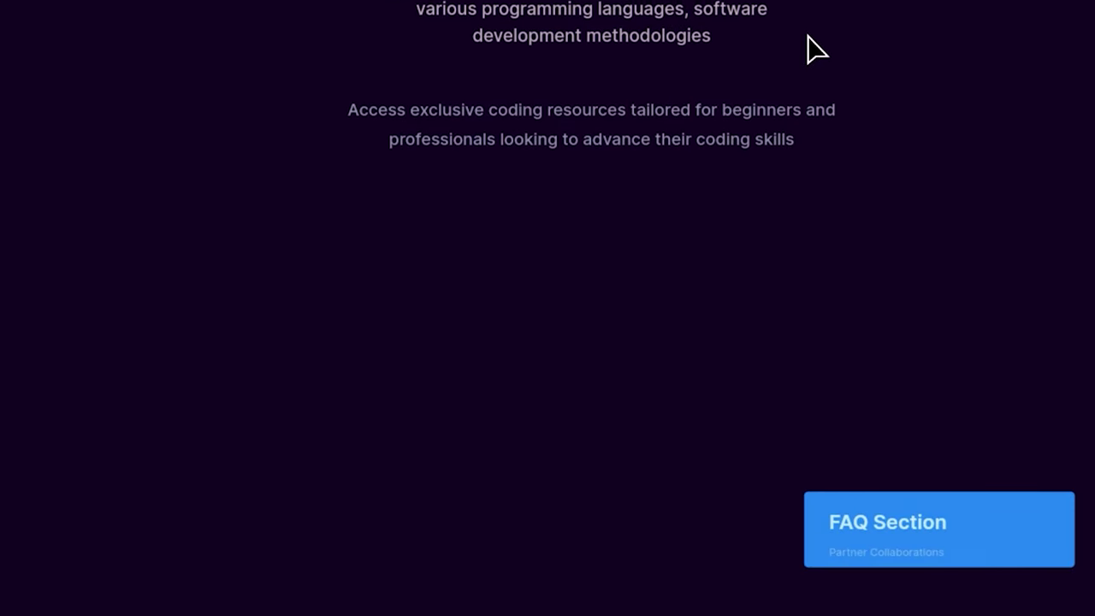
scroll(817, 49, down, 8)
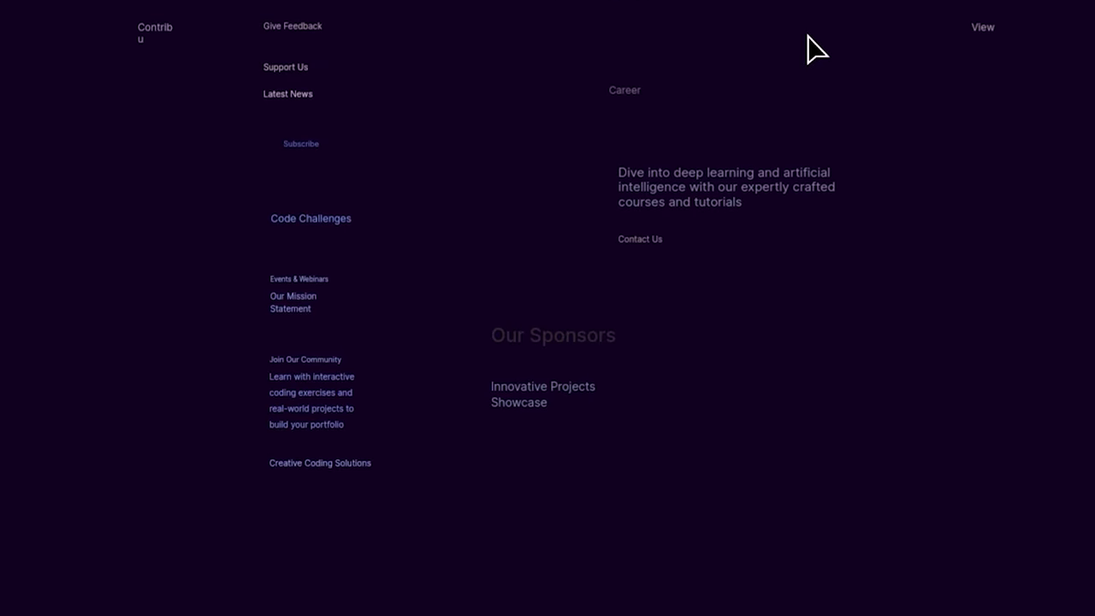
scroll(809, 43, down, 8)
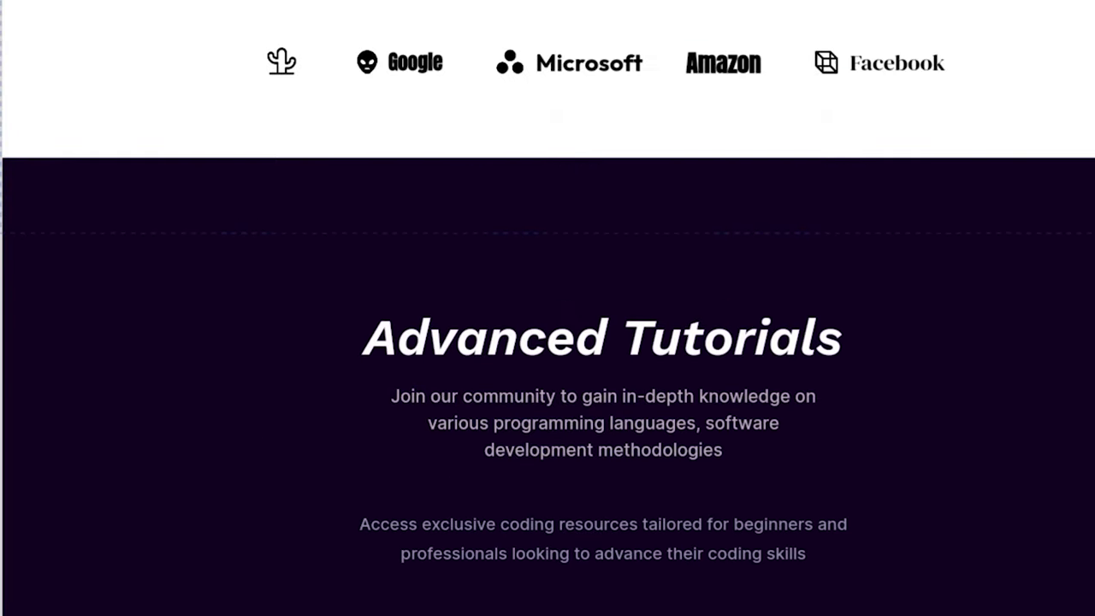
scroll(548, 308, up, 10)
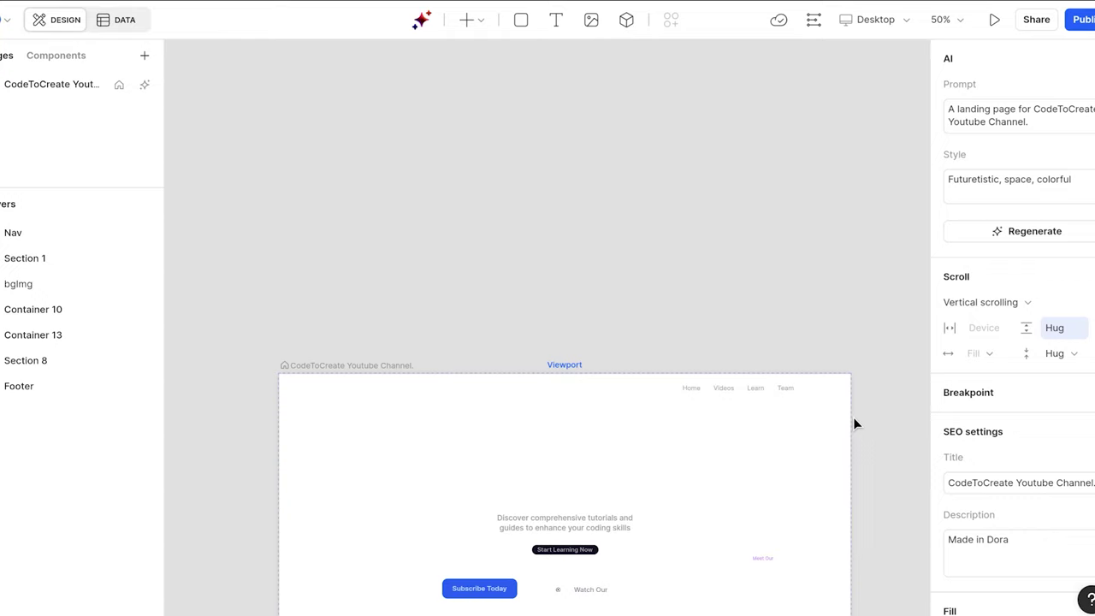
Step: Select the hero section's background image and try to edit it, dismissing the upgrade dialog
click(853, 419)
scroll(853, 420, up, 5)
scroll(853, 419, down, 2)
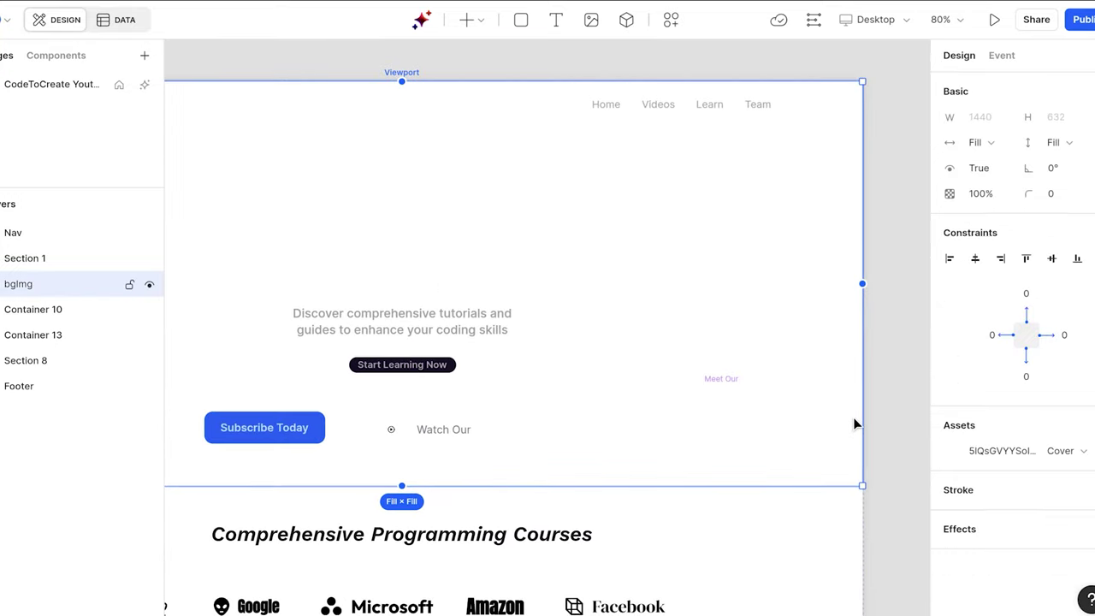
scroll(620, 400, left, 2)
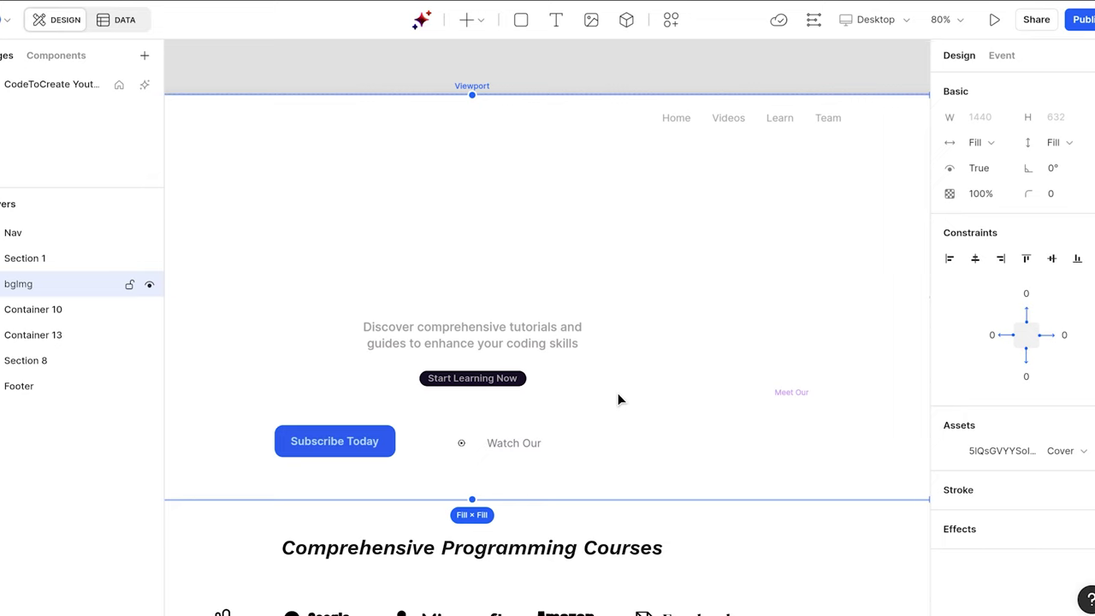
scroll(620, 400, left, 2)
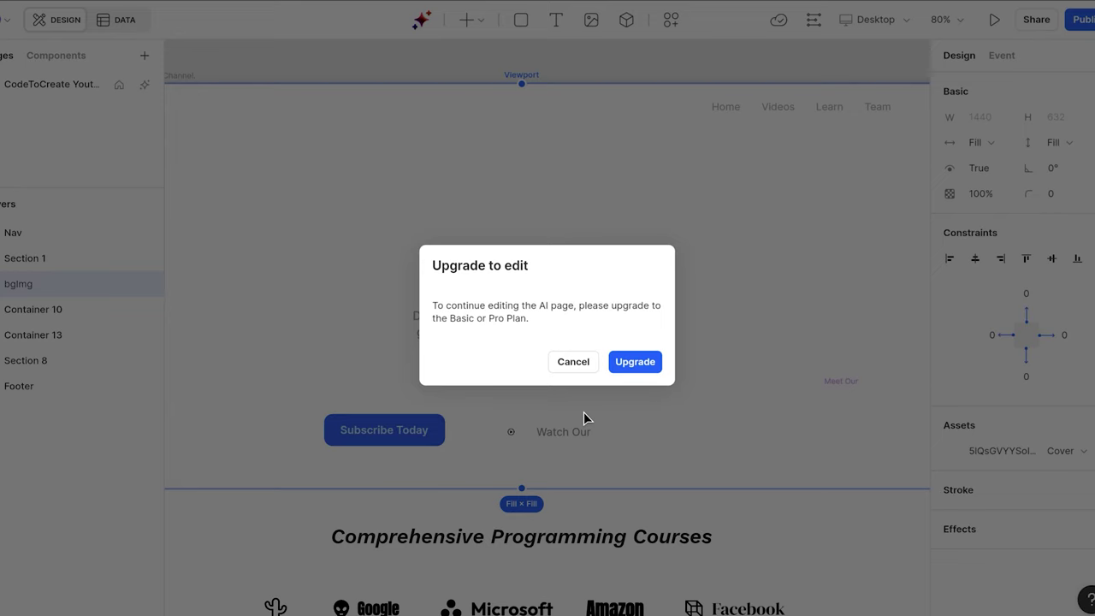
click(574, 362)
Step: Inspect the design settings of the container holding the "Comprehensive Programming Courses" heading and the company logos
scroll(576, 368, down, 5)
scroll(576, 367, left, 1)
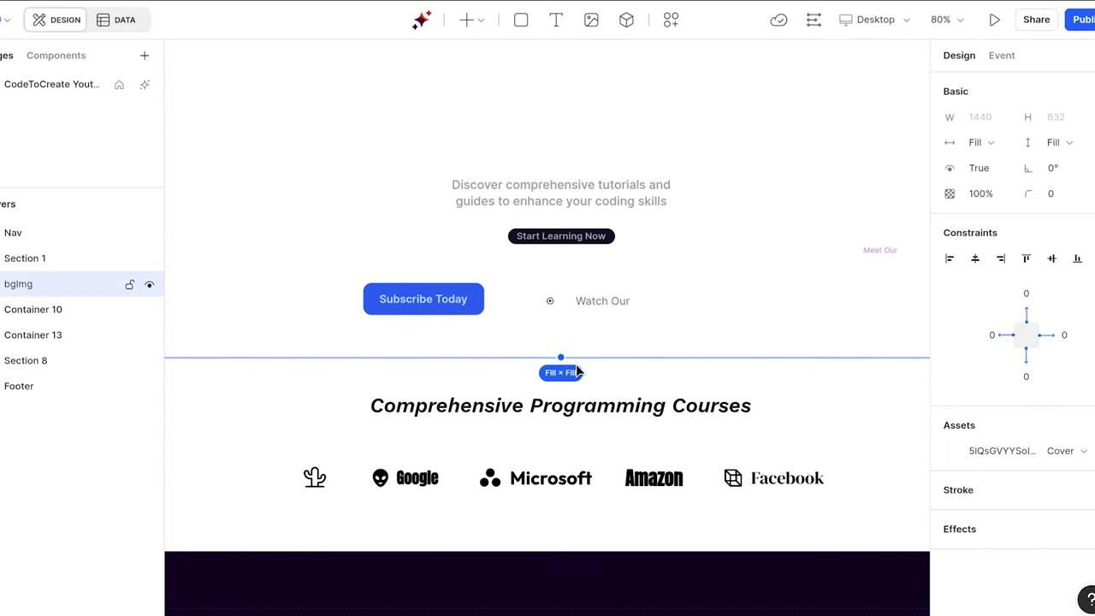
scroll(576, 368, up, 3)
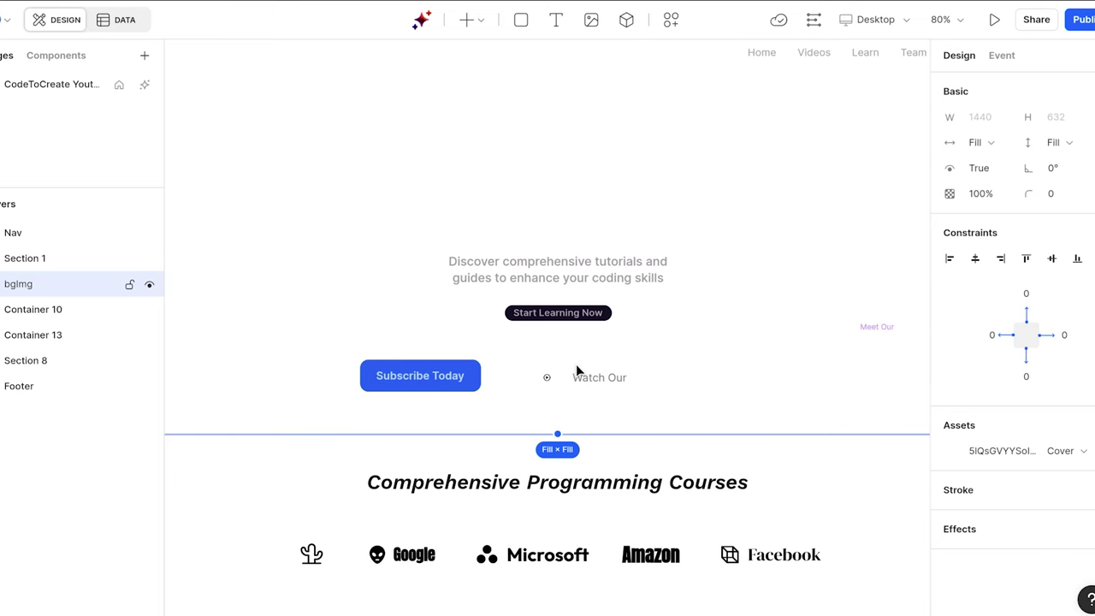
scroll(576, 366, down, 2)
scroll(577, 366, down, 5)
click(575, 265)
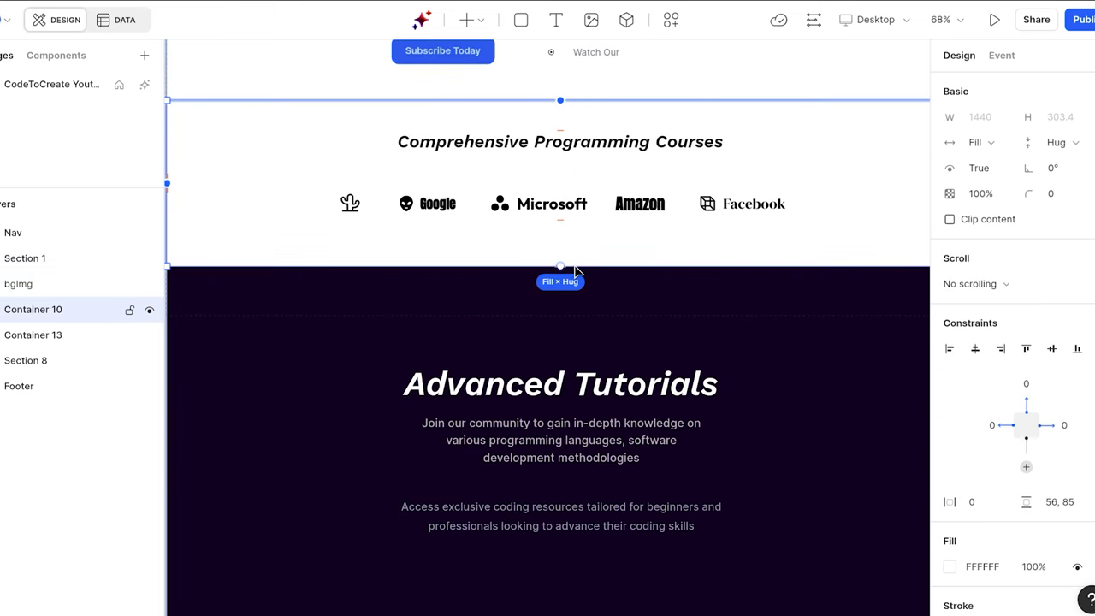
scroll(575, 270, down, 3)
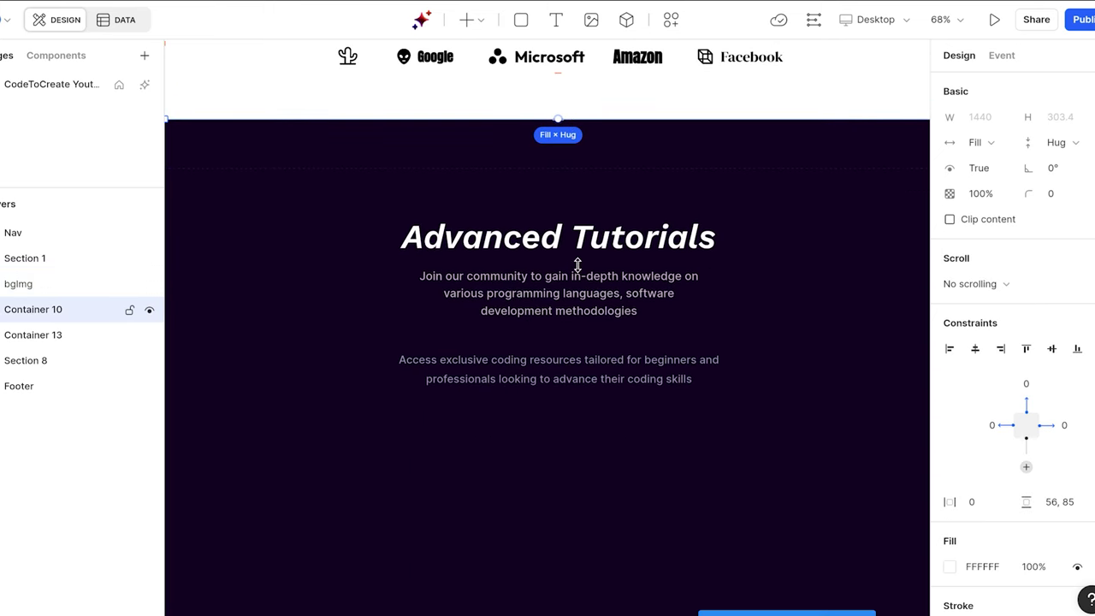
Step: Try to edit the "Advanced Tutorials" heading text, dismissing the upgrade dialog
click(758, 238)
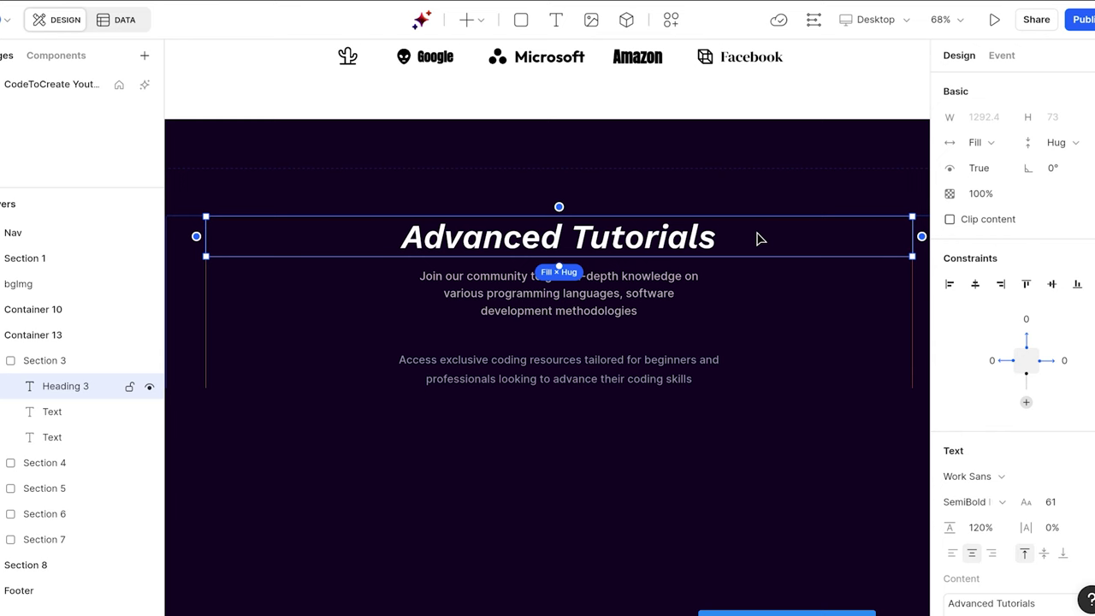
double_click(655, 243)
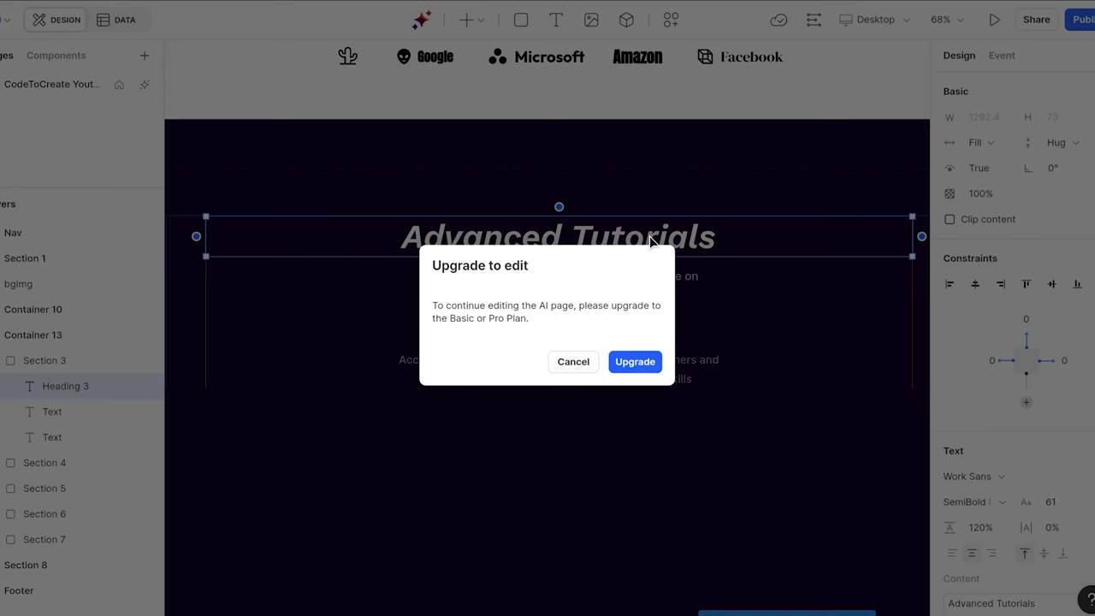
click(579, 362)
Step: View the font choices for the paragraph directly below the "Advanced Tutorials" heading and try to edit its text
scroll(579, 355, down, 2)
click(579, 209)
click(967, 477)
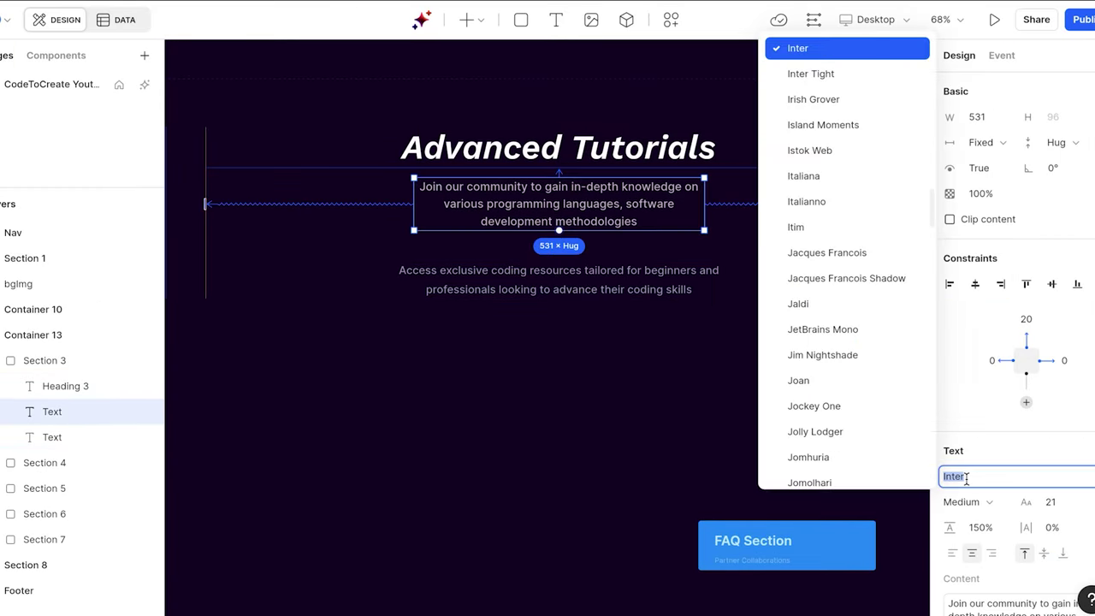
key(Escape)
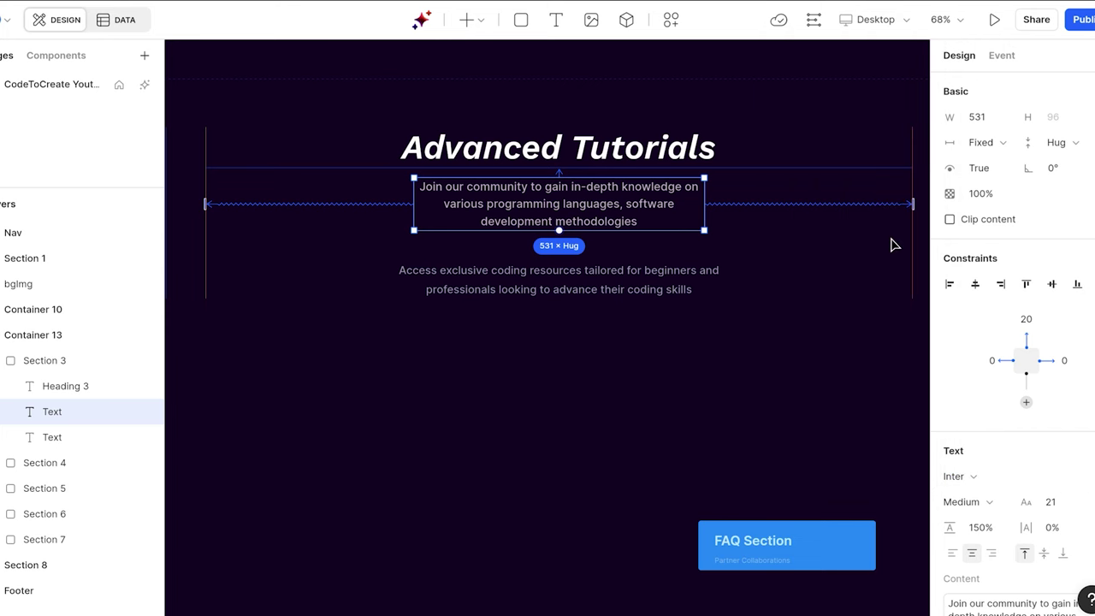
double_click(638, 209)
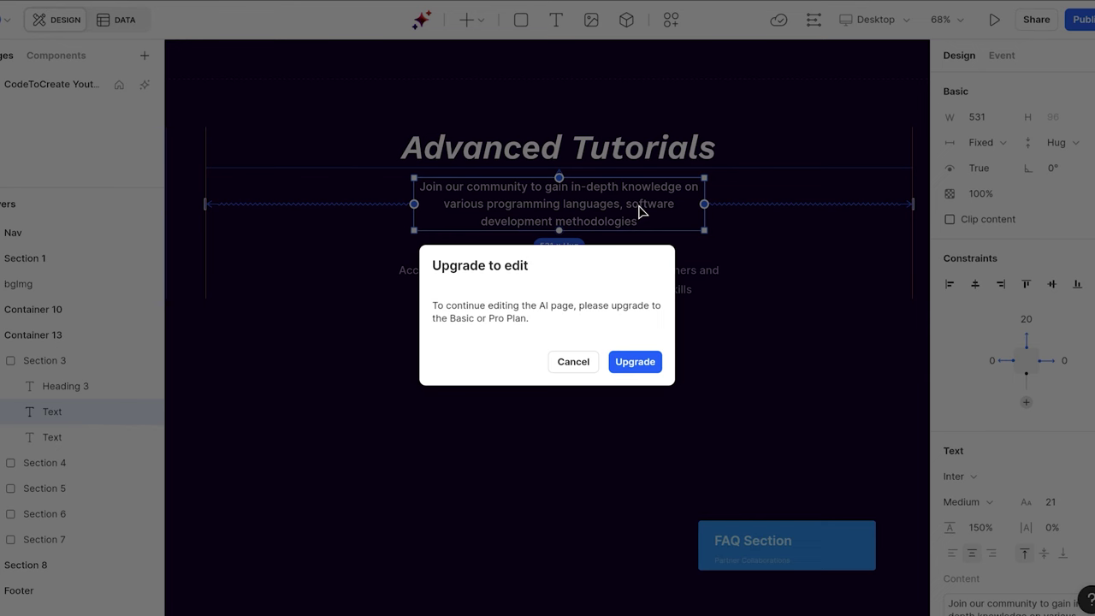
click(579, 361)
Step: Inspect the design settings of the red "Donate Today" button, its label and the support text beneath it
scroll(581, 361, down, 3)
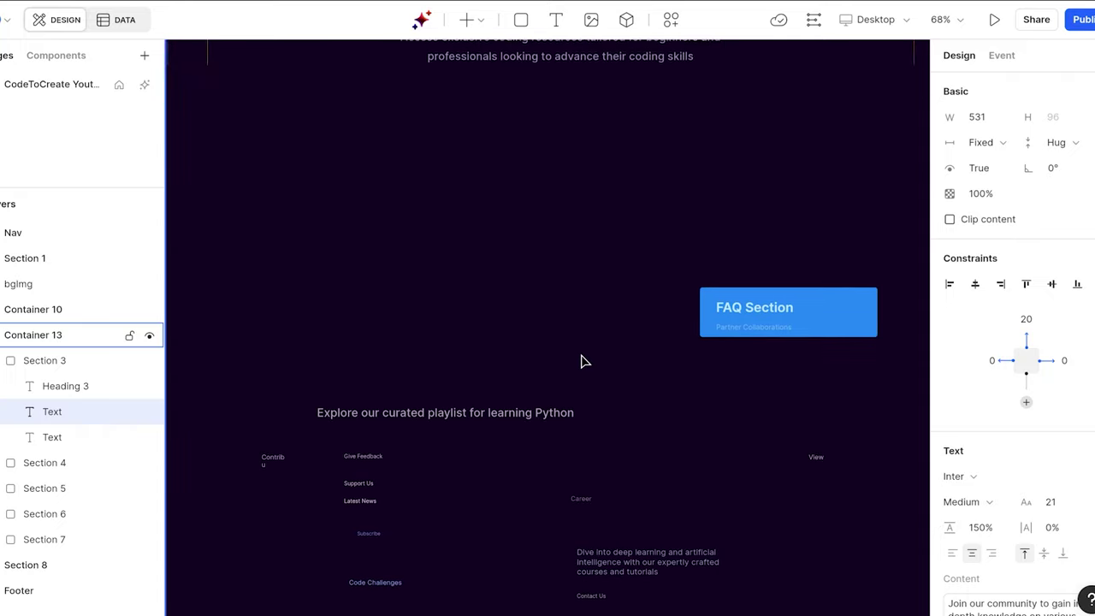
scroll(581, 361, down, 6)
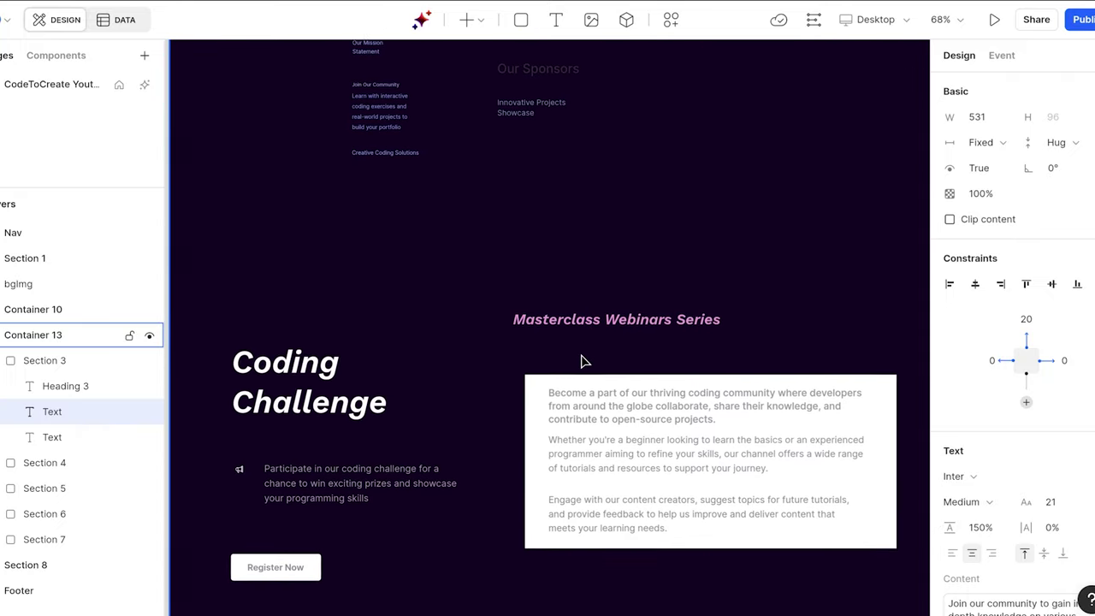
scroll(581, 361, down, 3)
scroll(396, 505, down, 1)
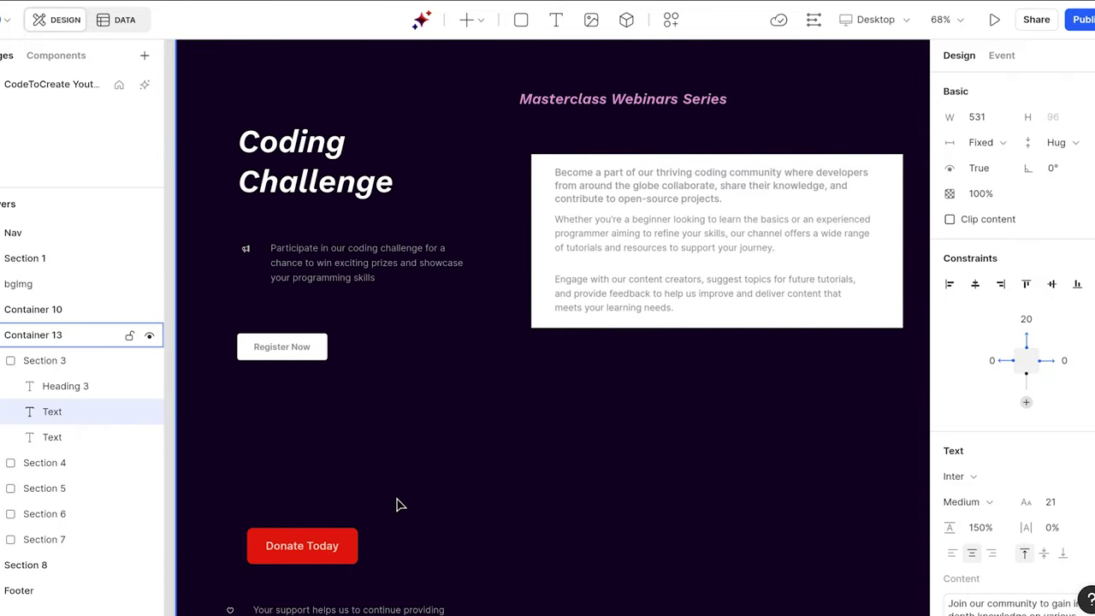
click(334, 552)
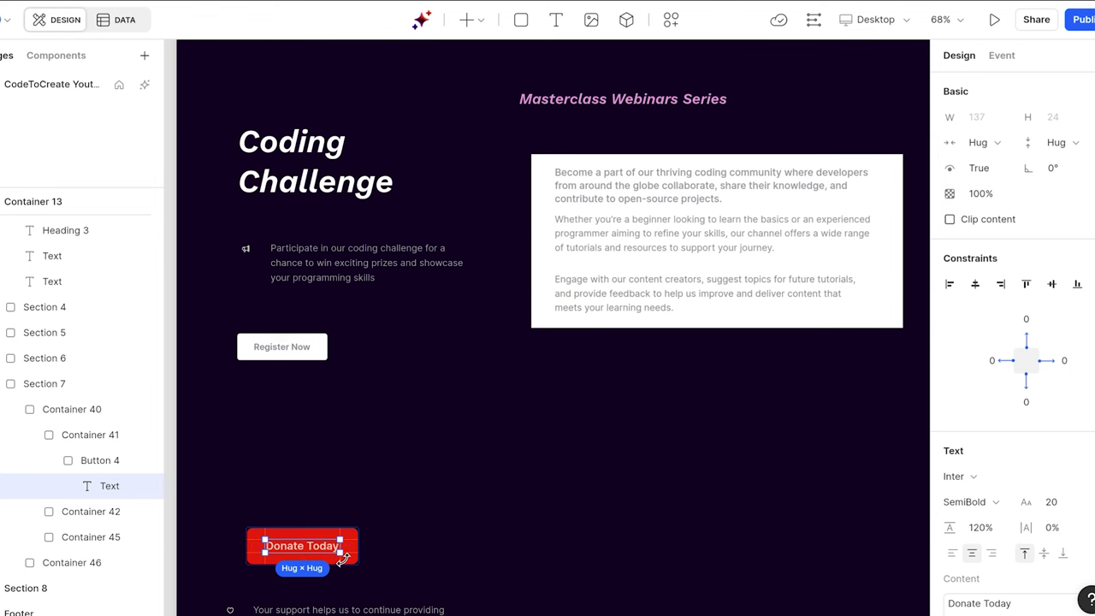
click(374, 501)
click(347, 538)
scroll(652, 296, down, 1)
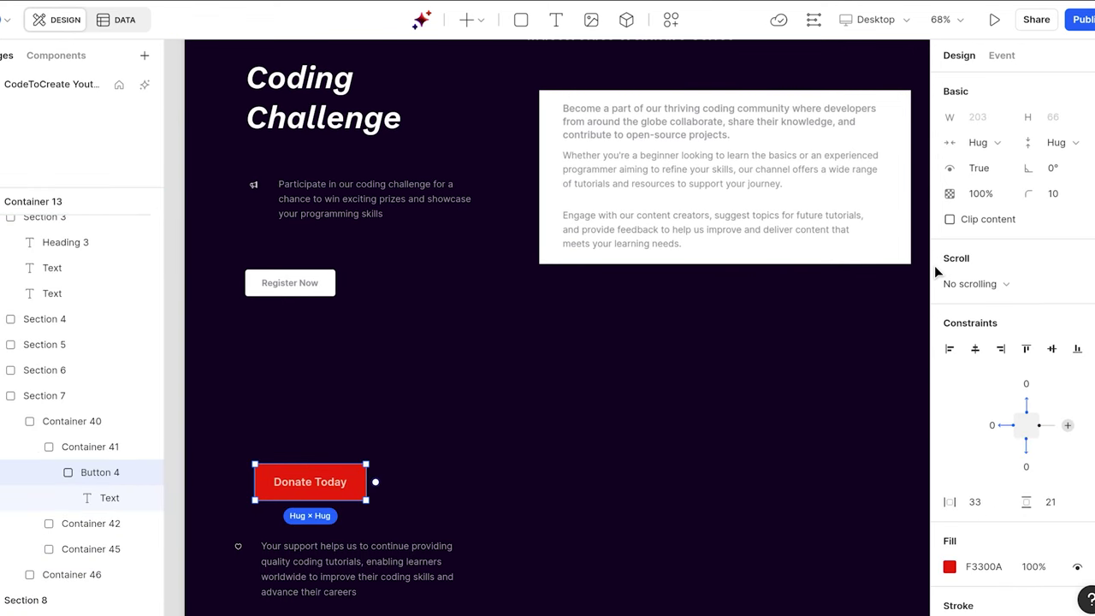
scroll(935, 270, down, 3)
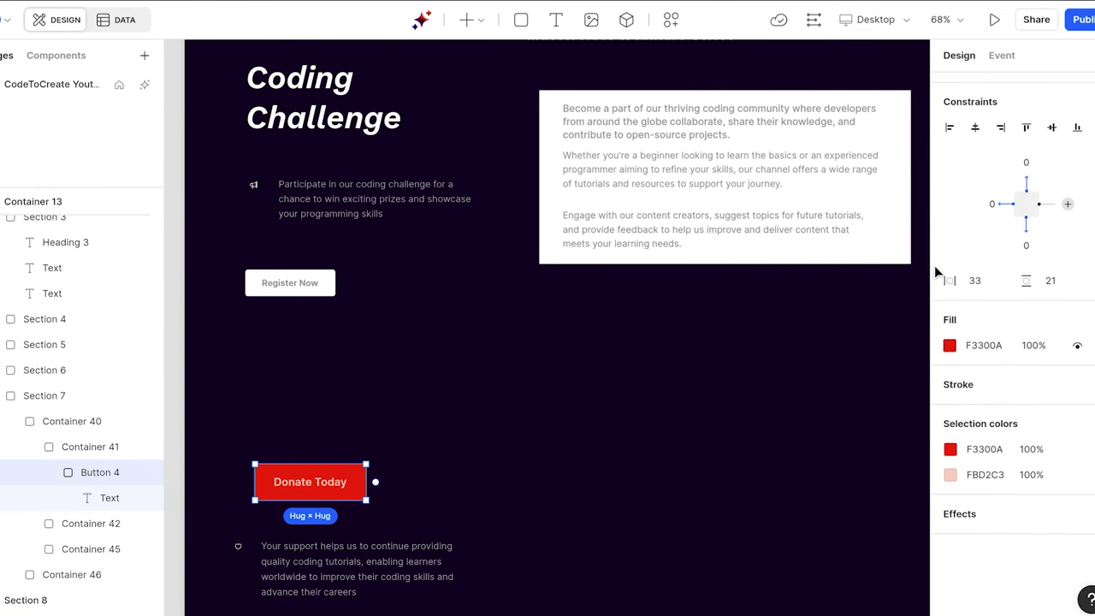
scroll(935, 267, up, 3)
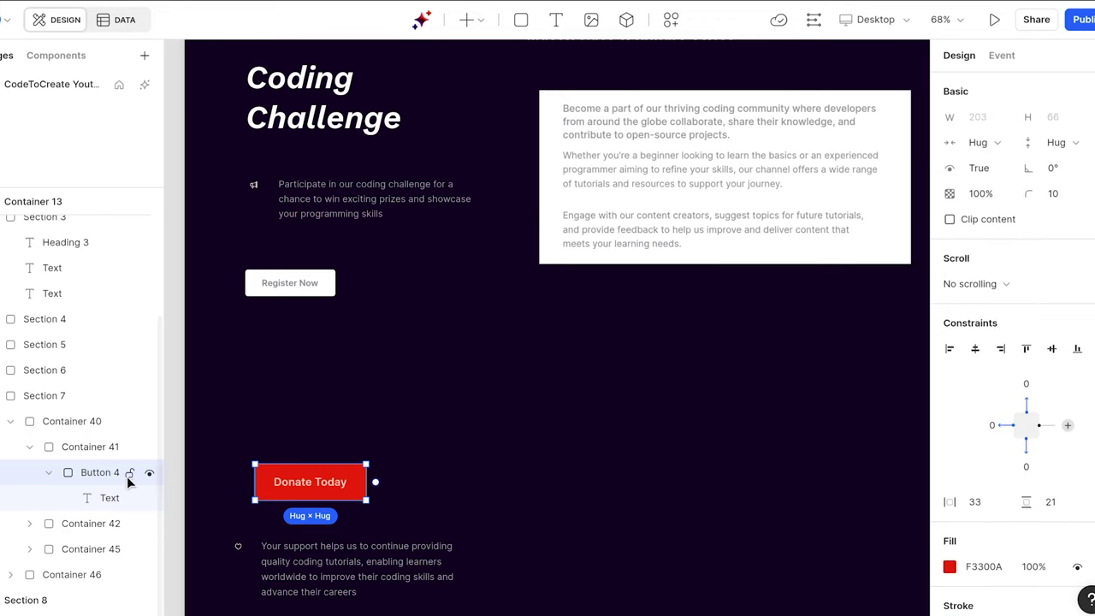
click(291, 581)
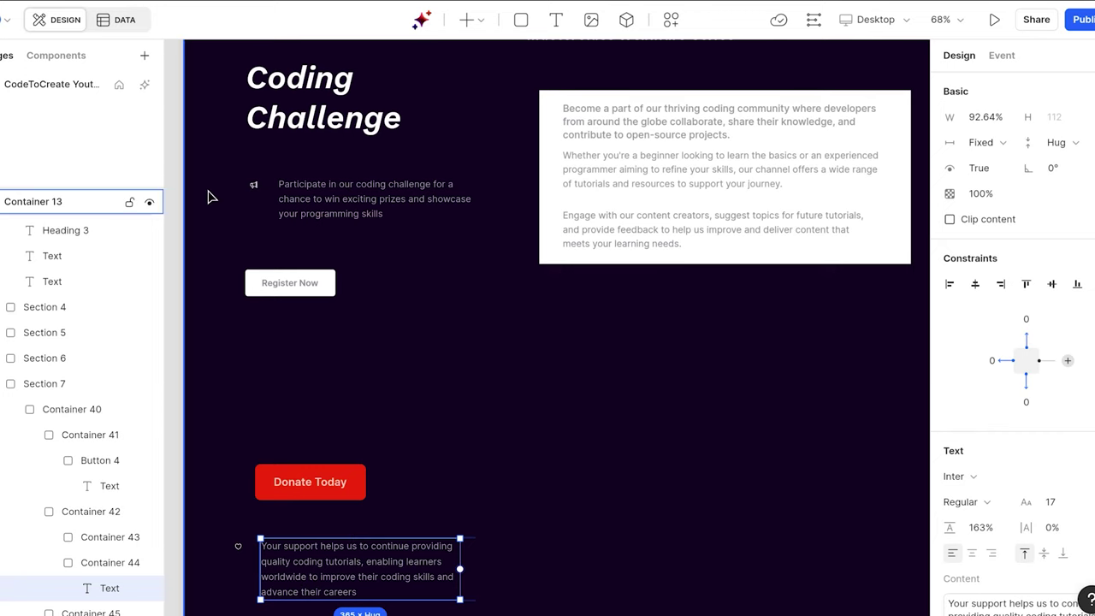
Step: Look through the project's image sequence, video and image assets in the data view
click(121, 21)
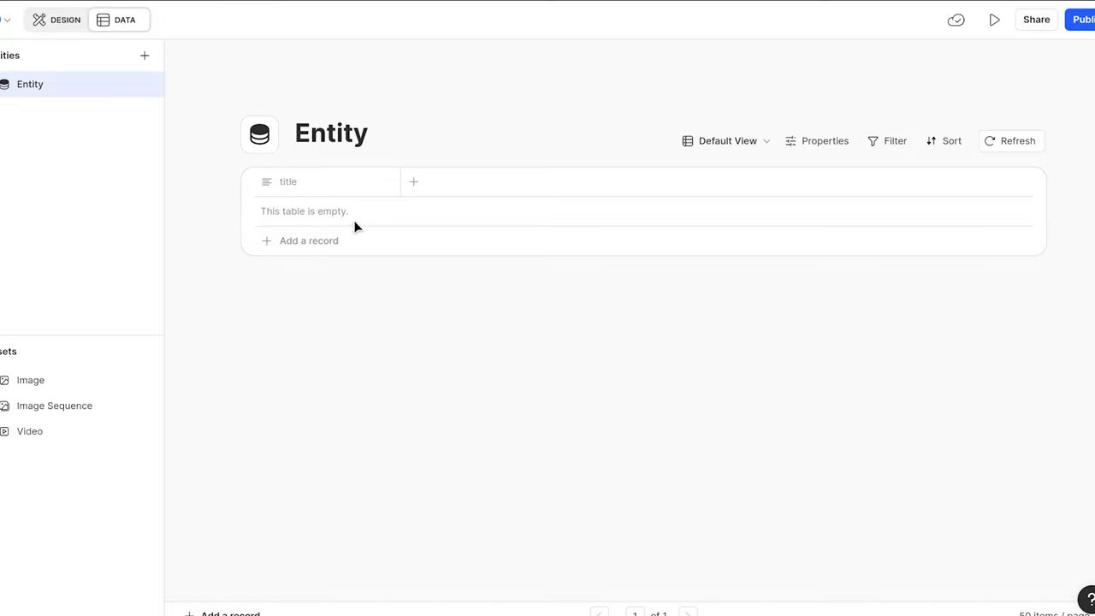
click(39, 392)
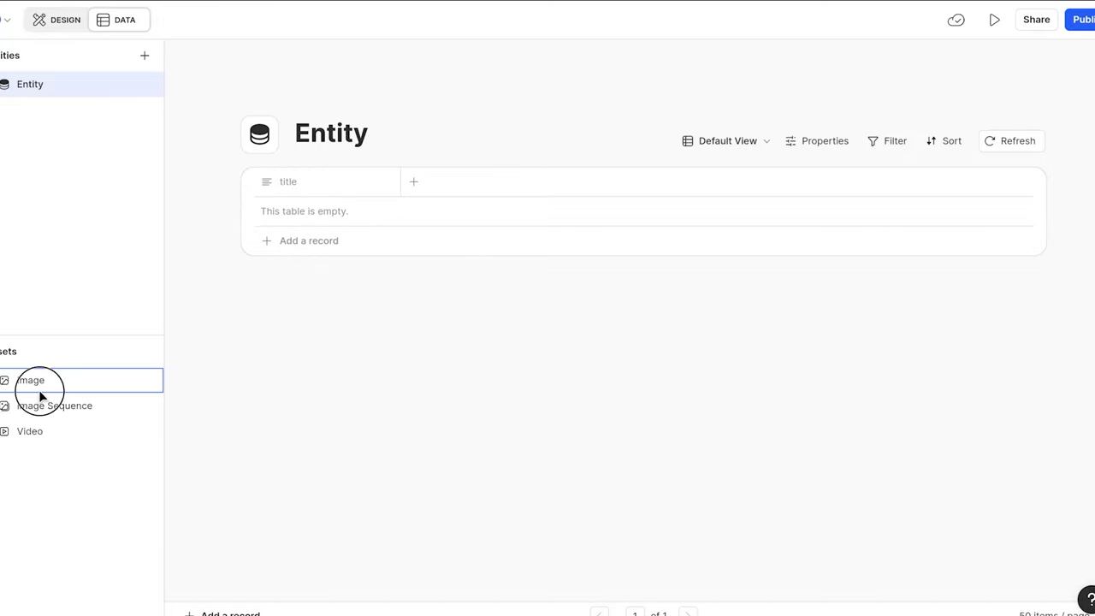
click(37, 409)
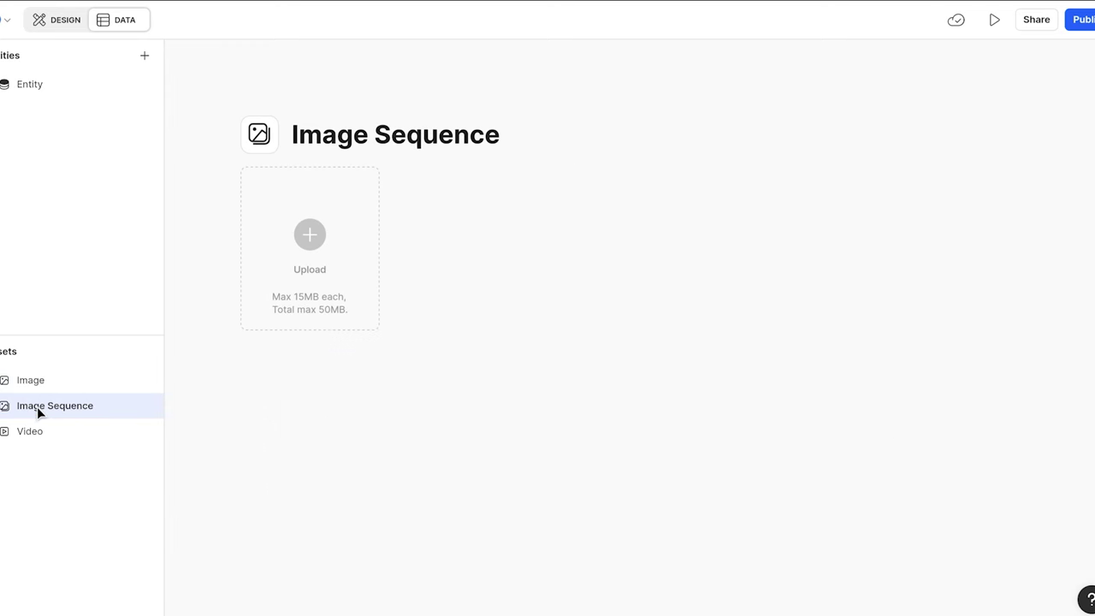
click(32, 430)
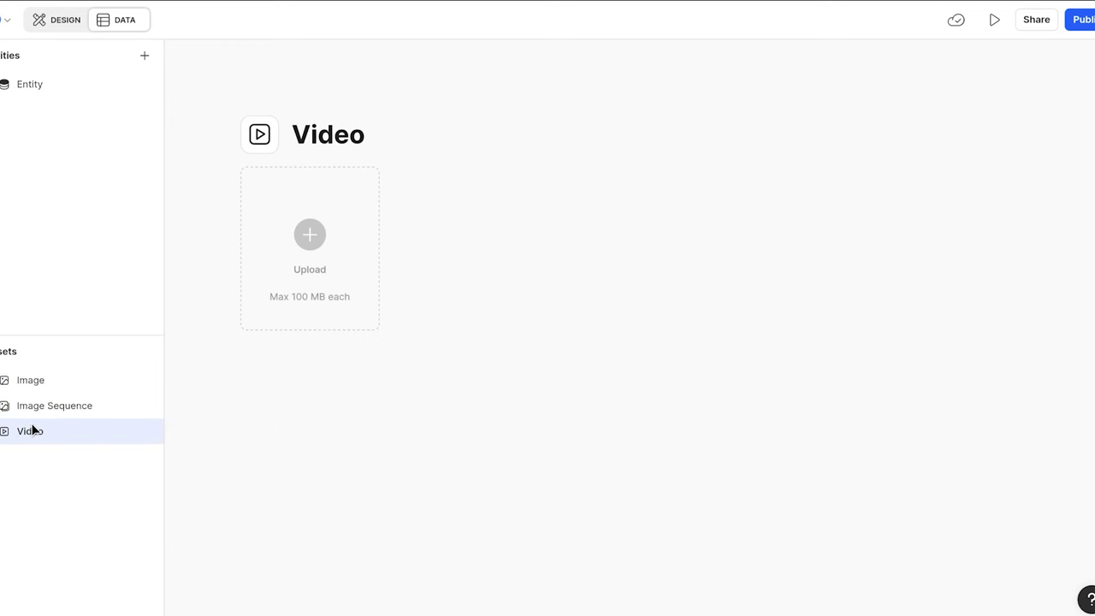
click(28, 379)
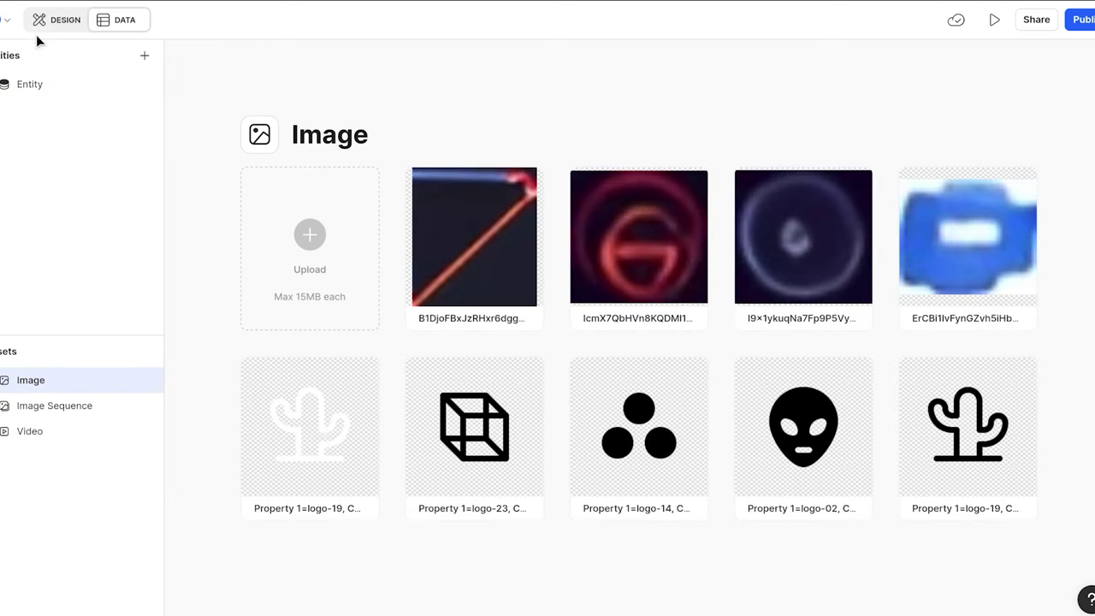
Step: Return to the page design and look over the area around the "Donate Today" button
click(58, 19)
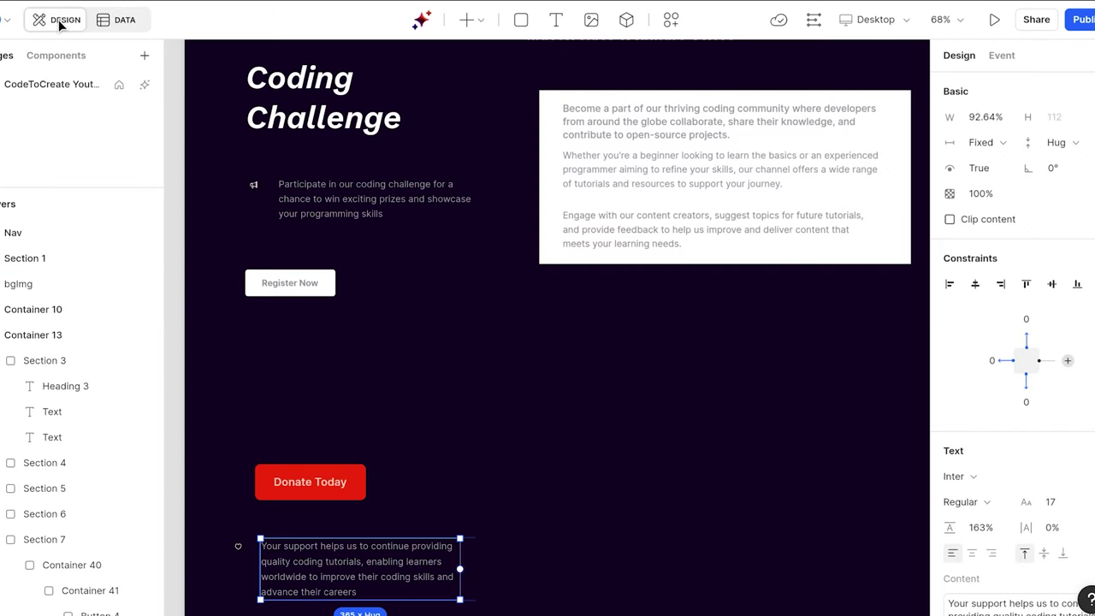
scroll(443, 267, down, 10)
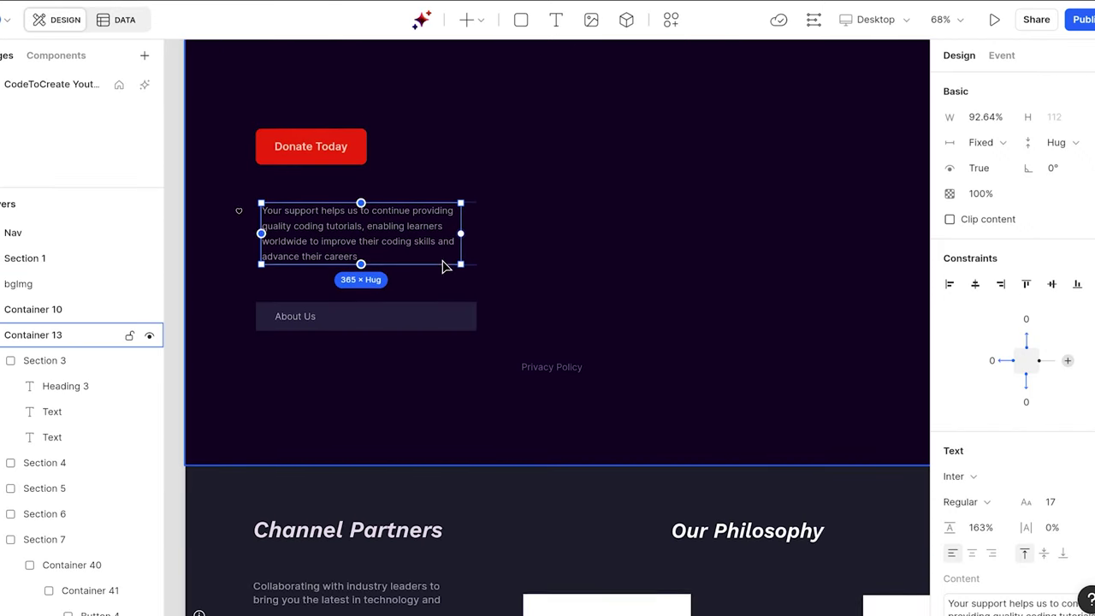
scroll(443, 267, up, 10)
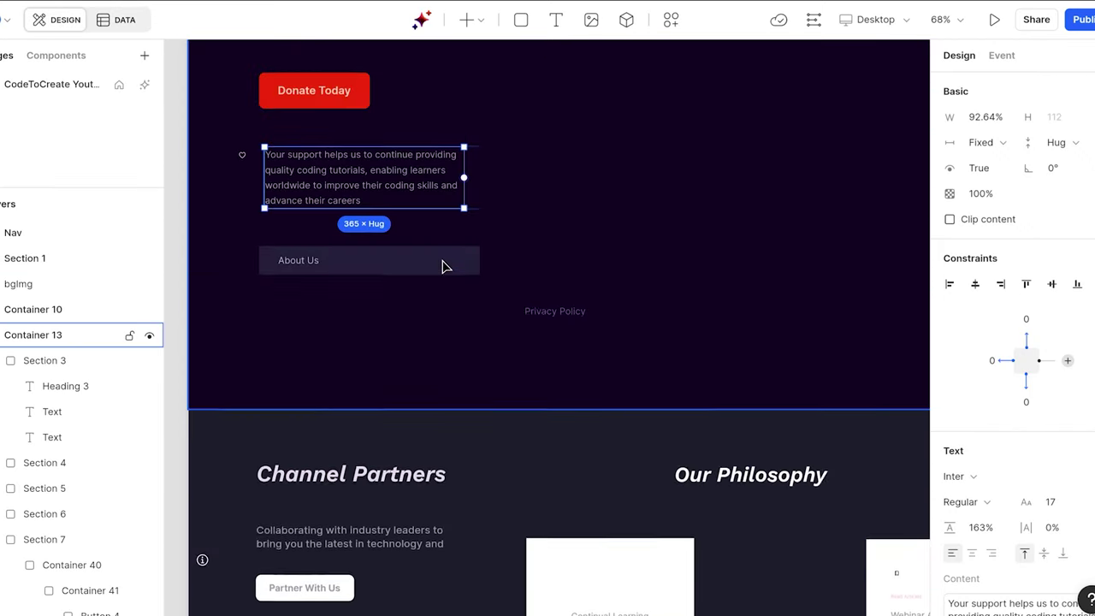
scroll(443, 267, up, 10)
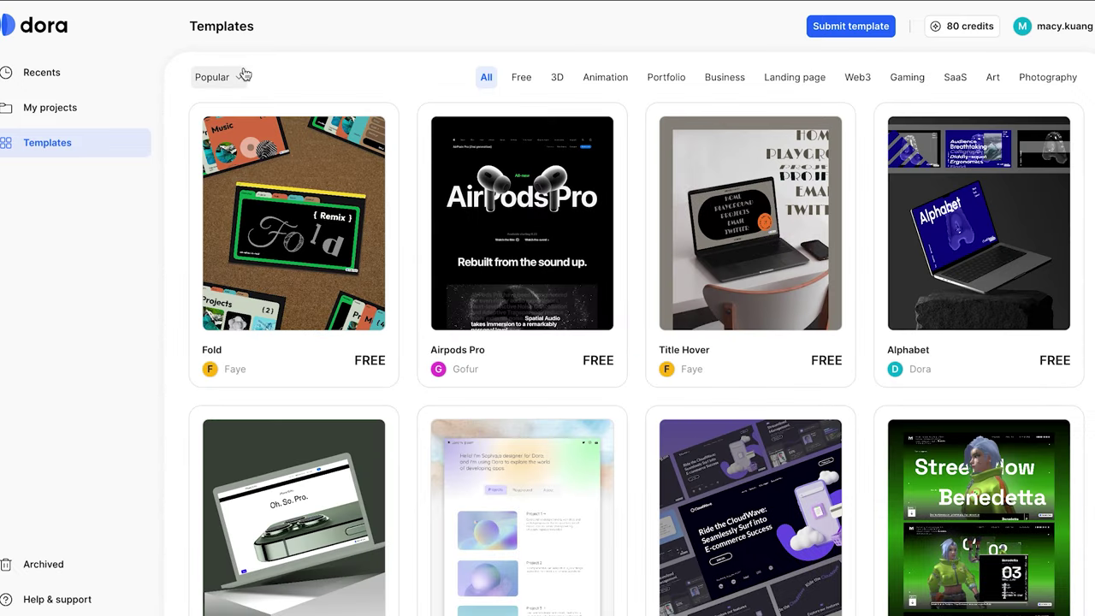
Step: Choose the "Run" template from the popular templates and use it for free as a new project
scroll(185, 421, down, 1)
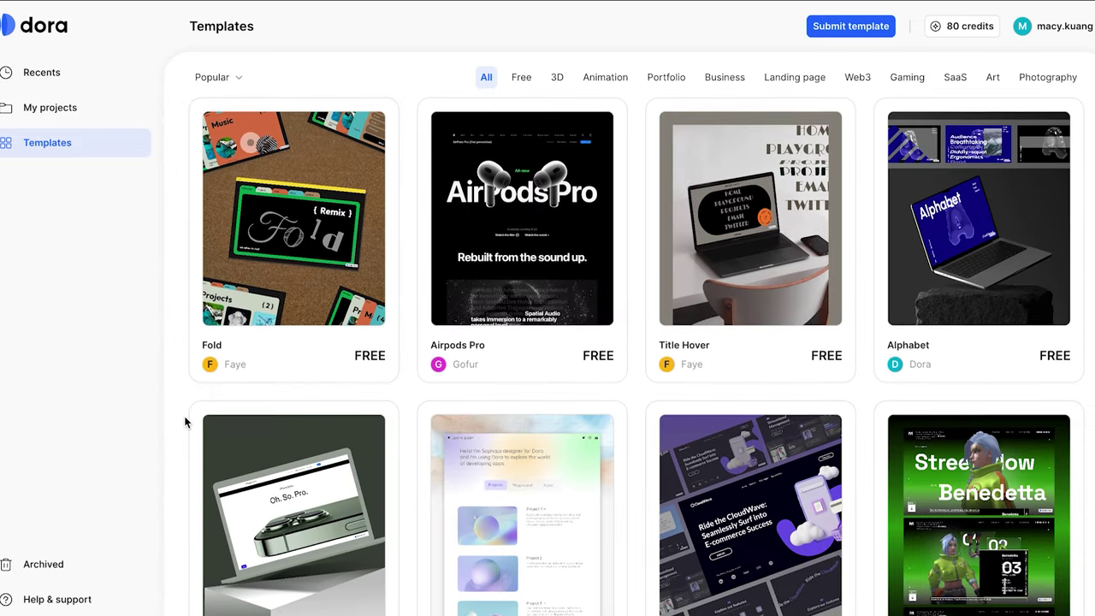
scroll(184, 421, down, 1)
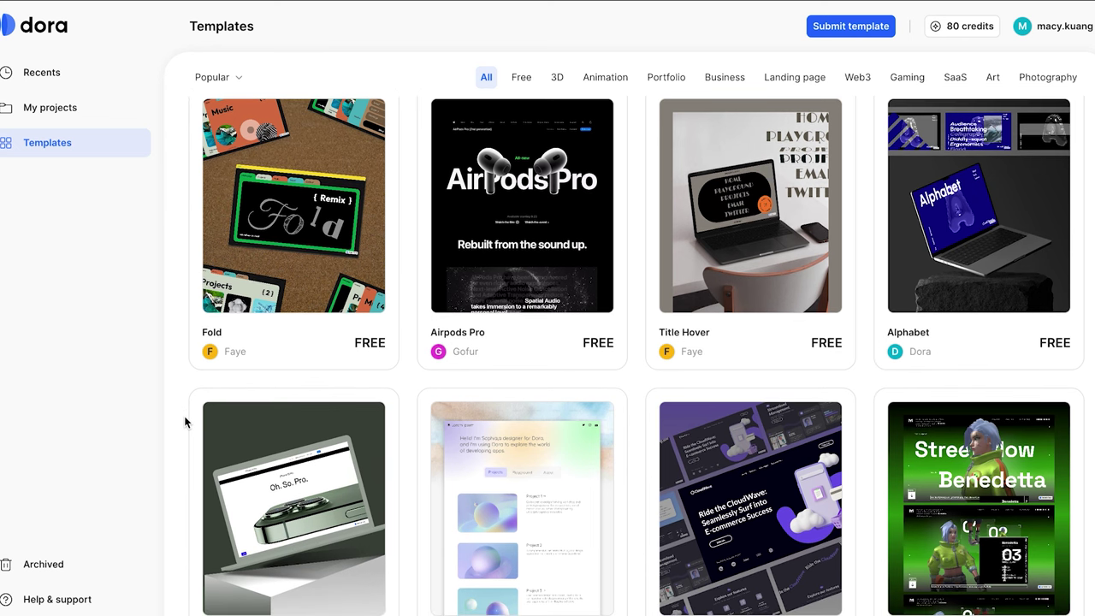
scroll(185, 421, down, 3)
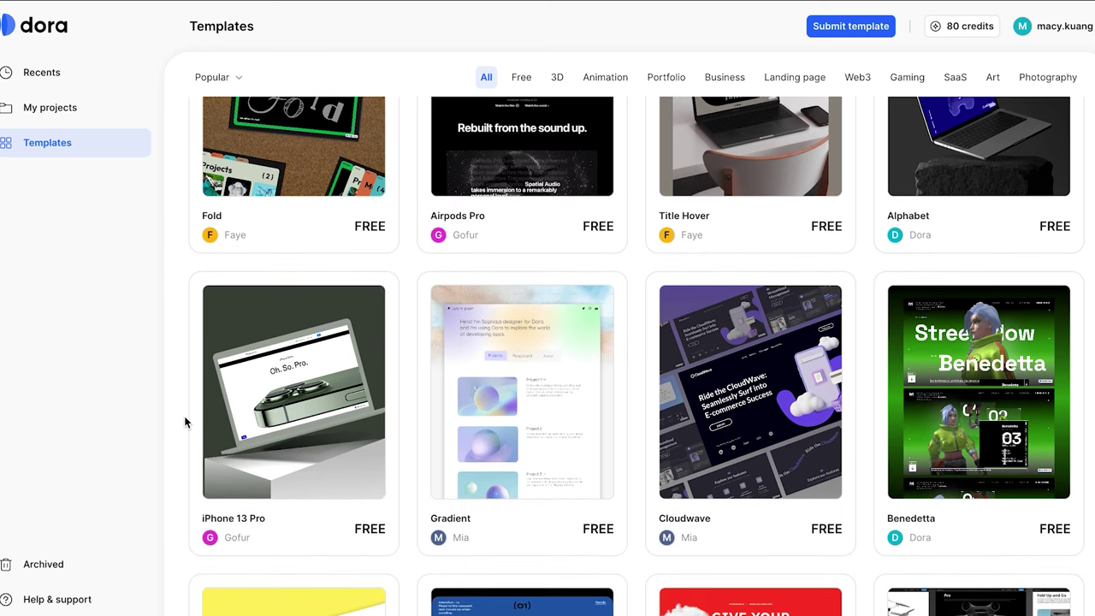
scroll(184, 421, down, 1)
scroll(185, 421, down, 1)
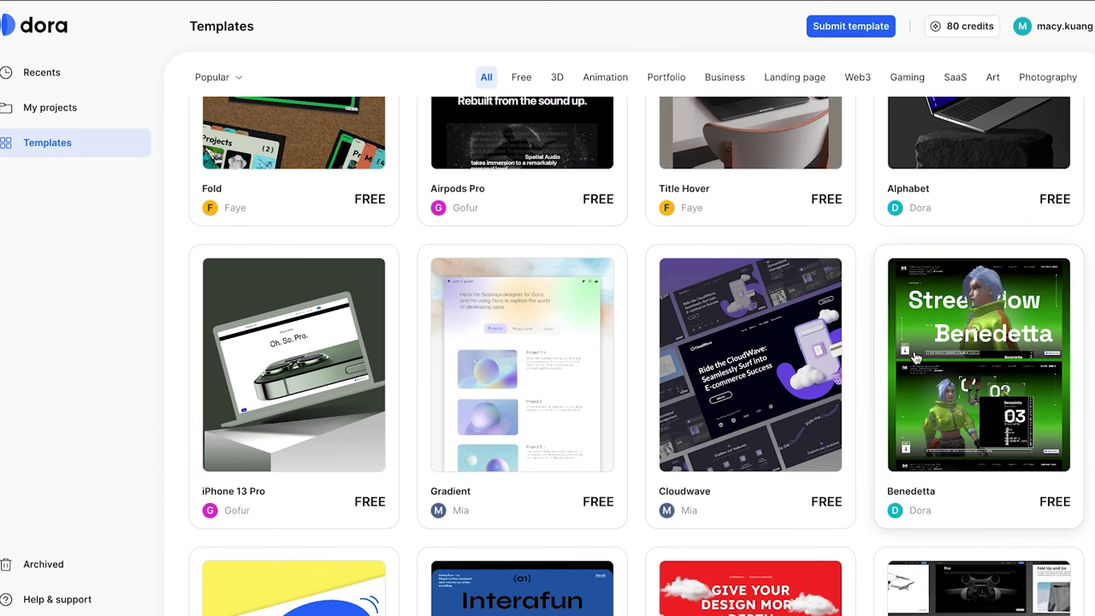
scroll(938, 353, down, 2)
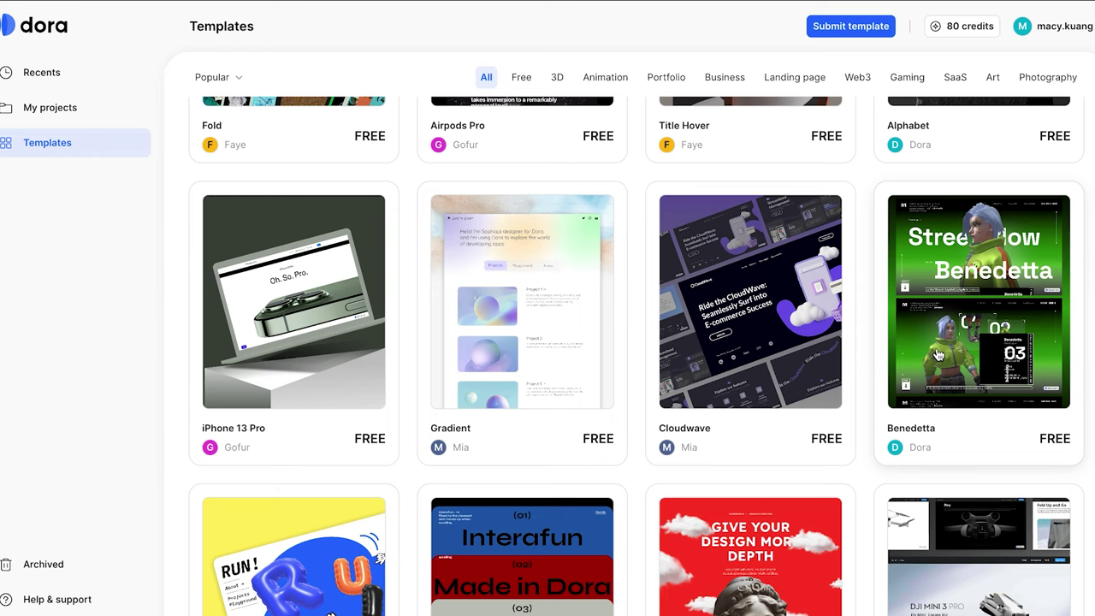
scroll(938, 353, down, 10)
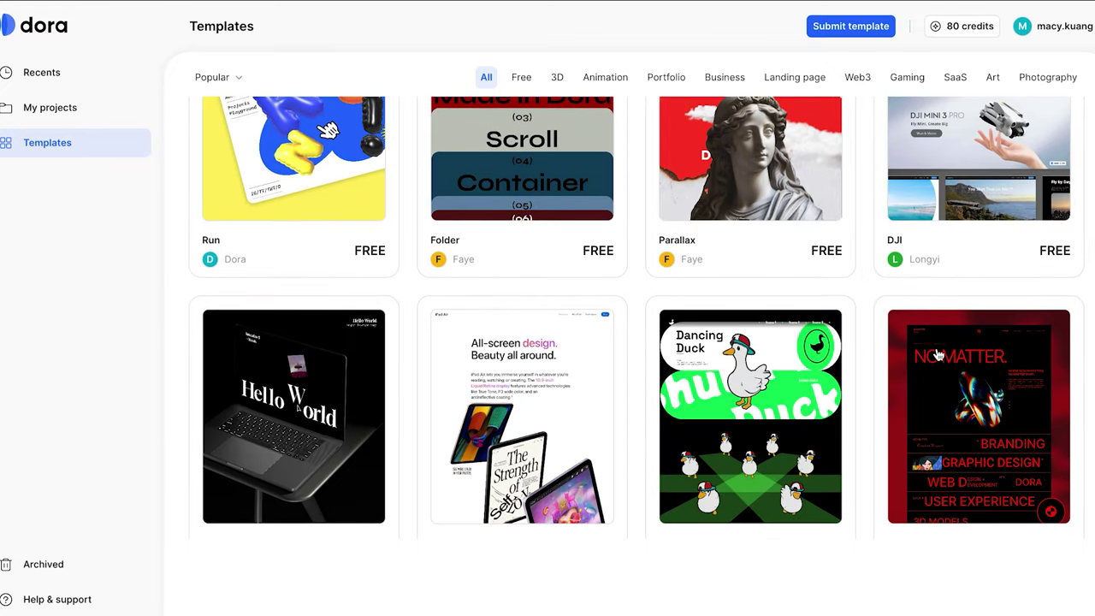
scroll(938, 354, up, 4)
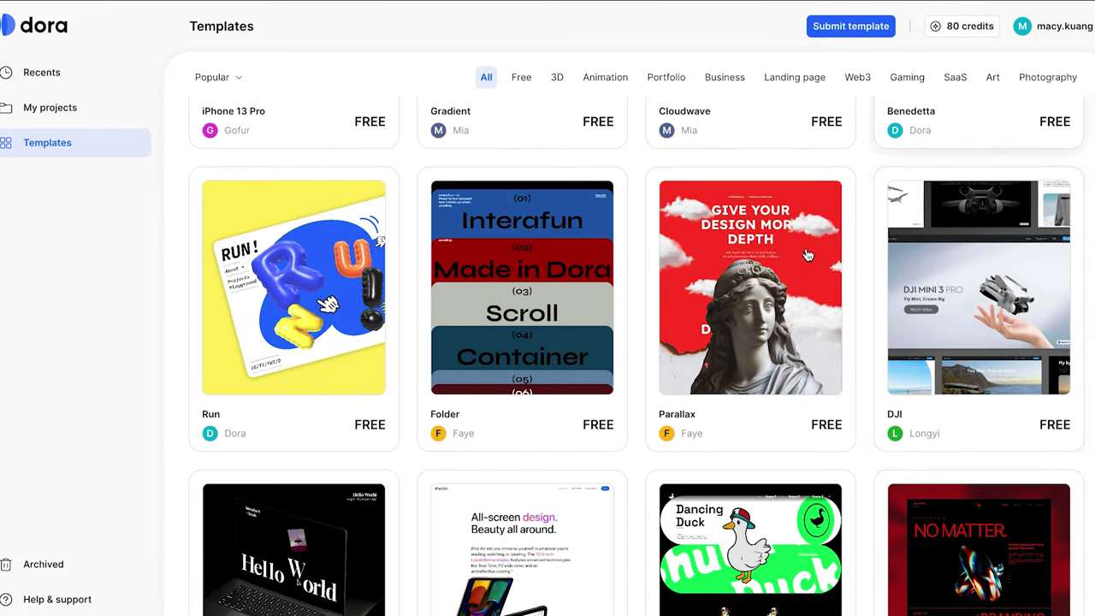
click(332, 363)
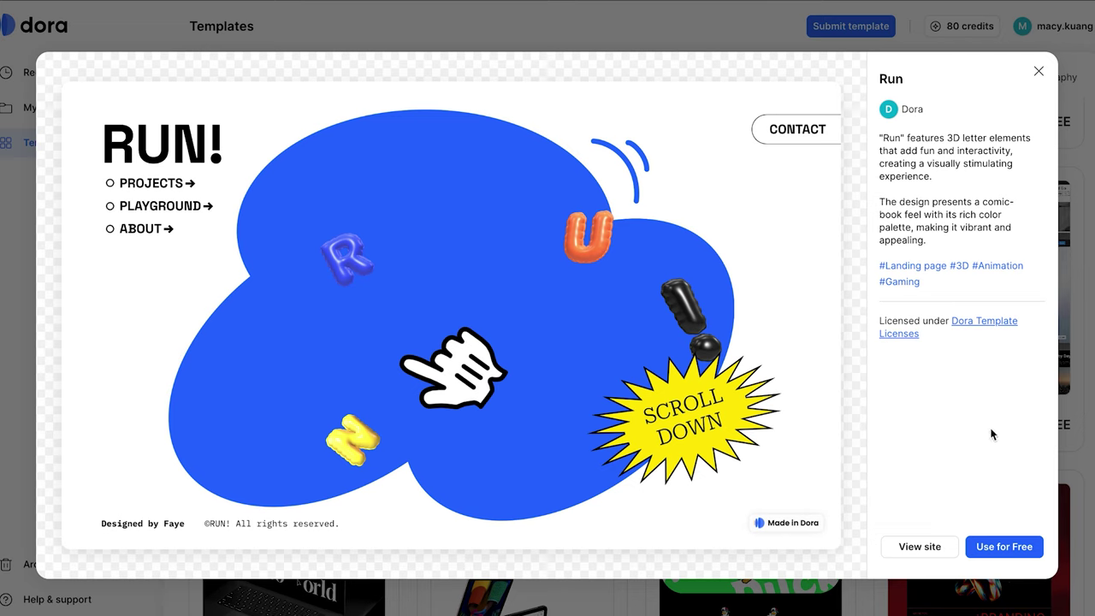
click(1003, 548)
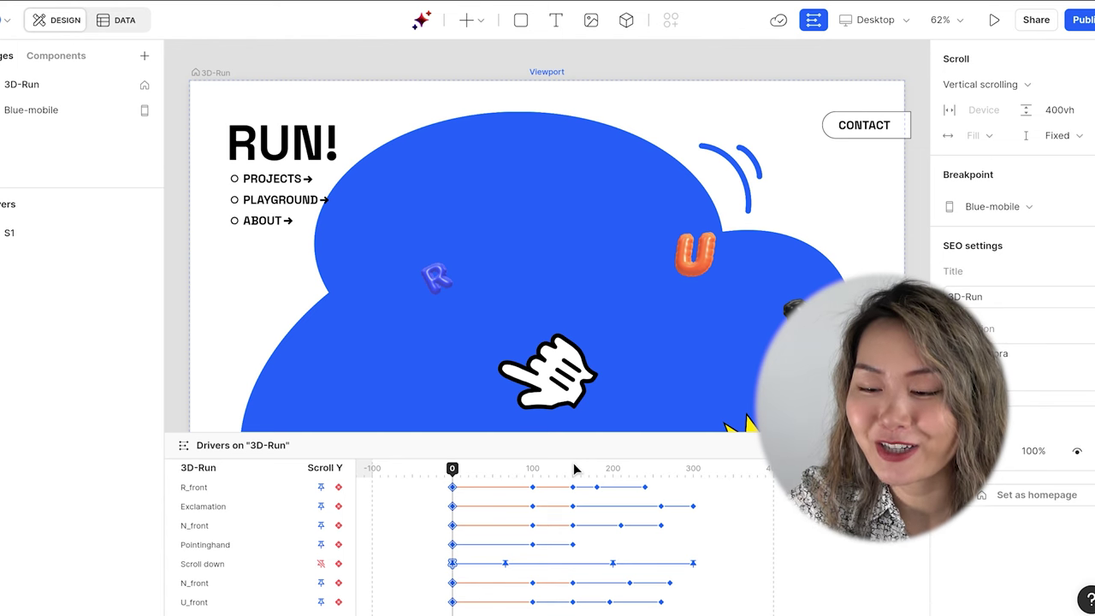
Step: Play through the scroll animation of the "3D-Run" page past 300 on the drivers timeline and back towards the start
scroll(569, 464, down, 3)
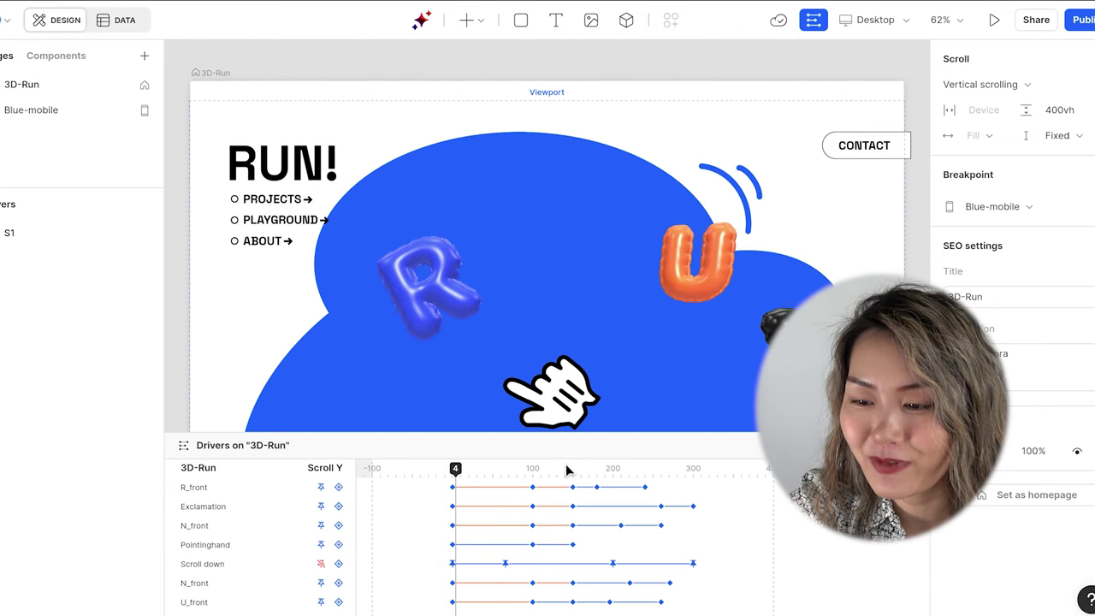
scroll(562, 464, down, 10)
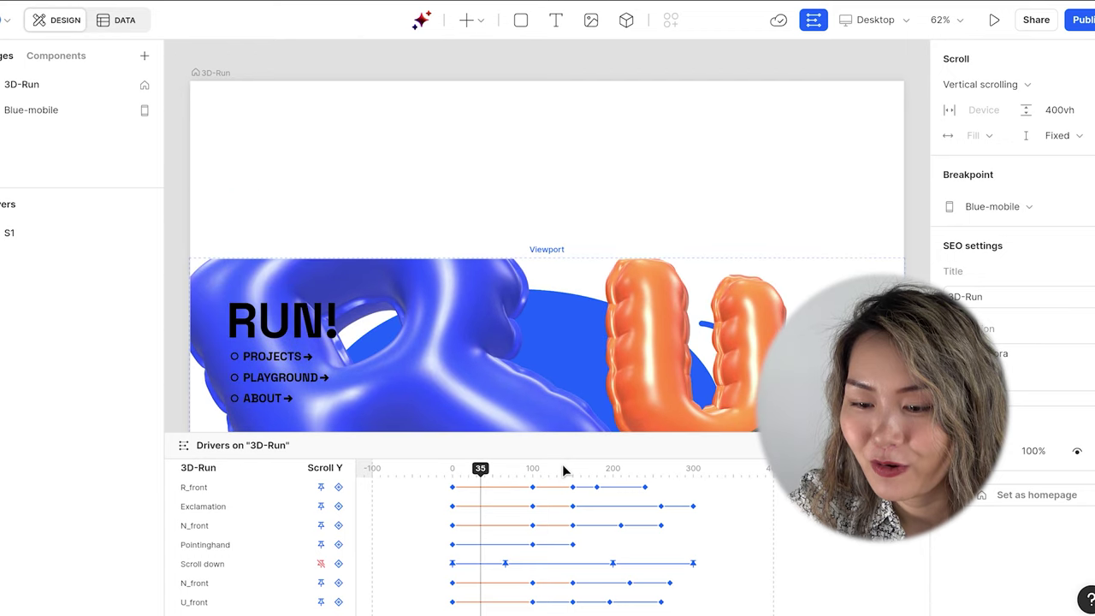
scroll(563, 469, down, 10)
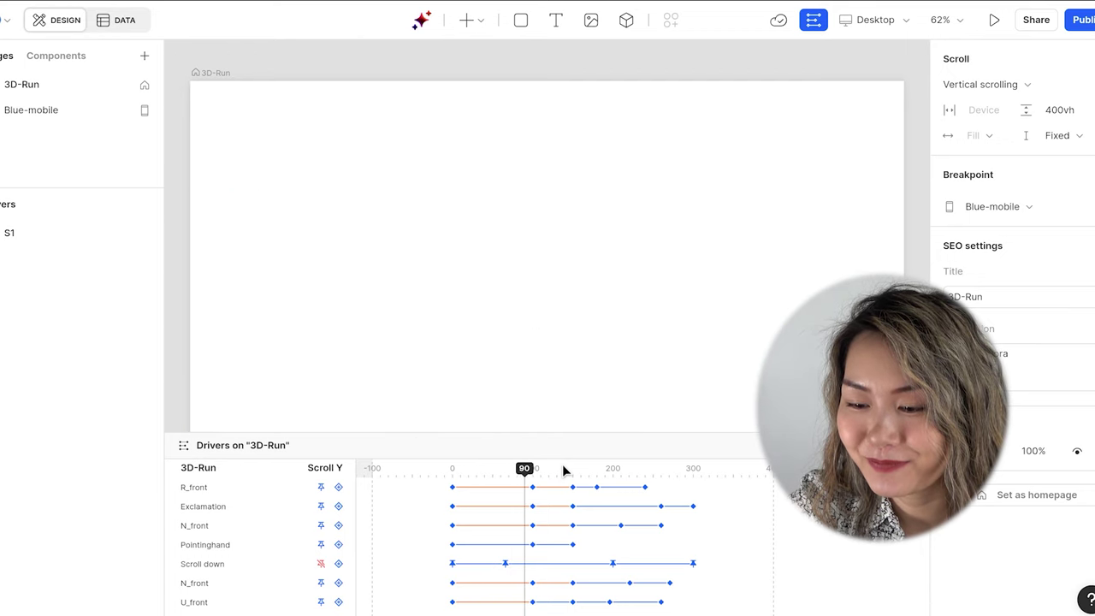
scroll(563, 470, down, 8)
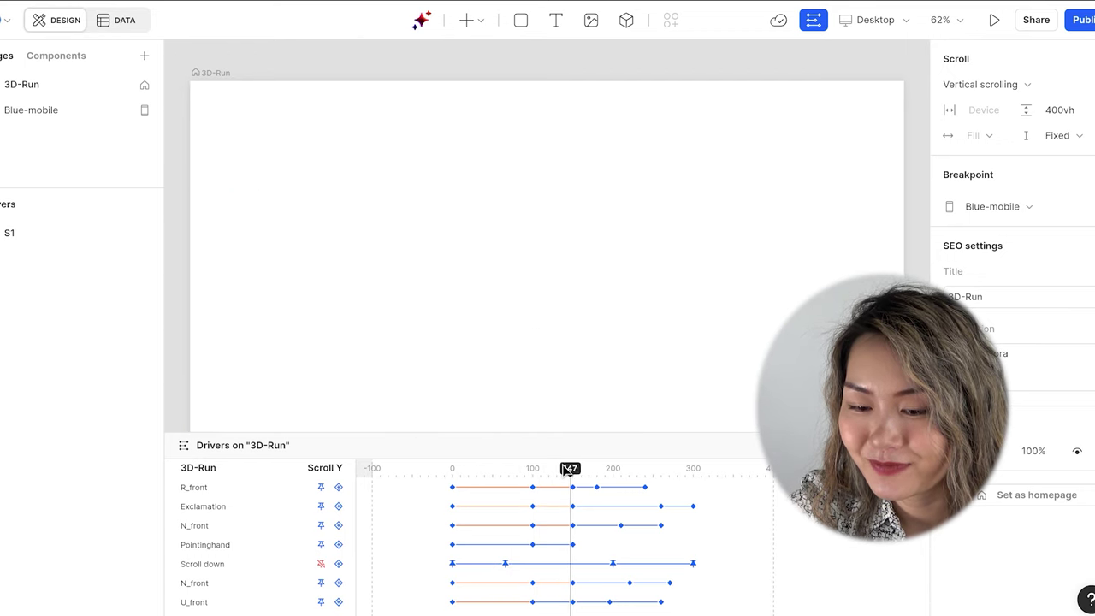
scroll(562, 469, down, 9)
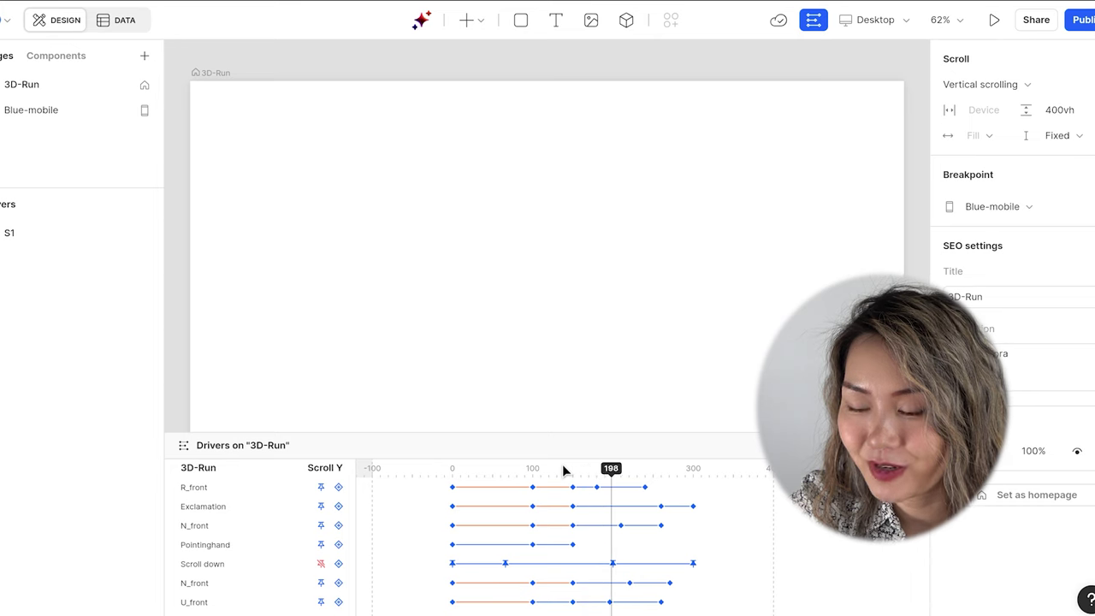
scroll(563, 469, down, 9)
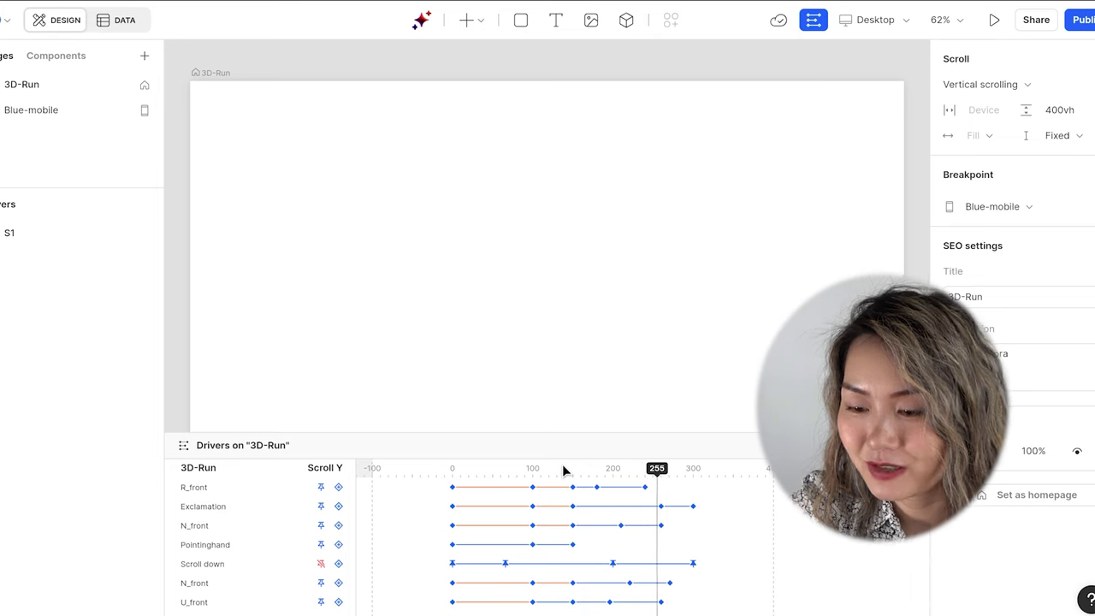
scroll(563, 464, down, 9)
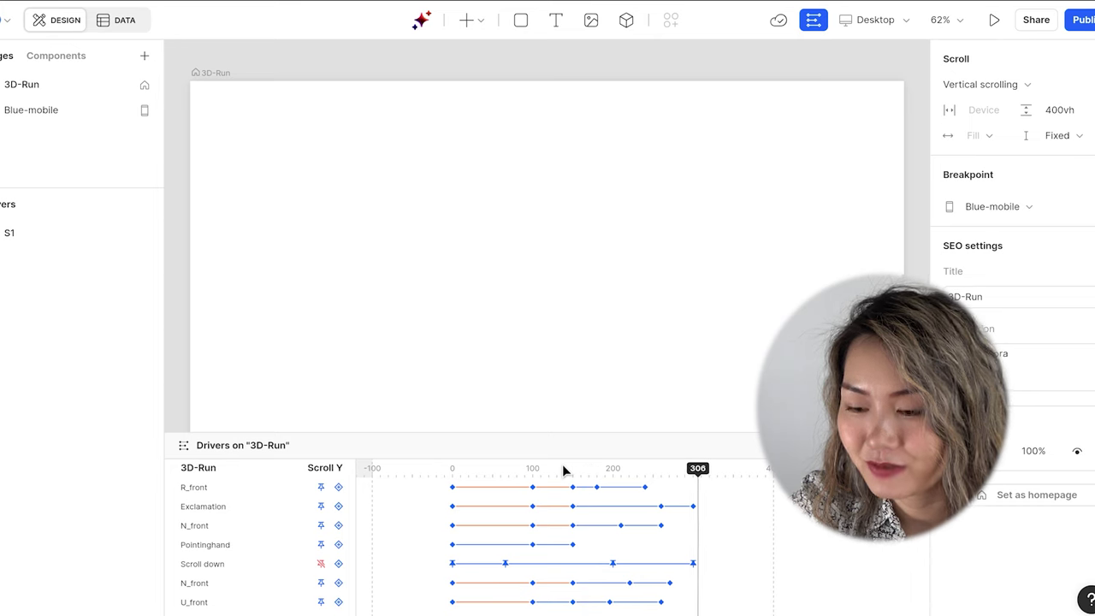
drag(638, 469, 414, 464)
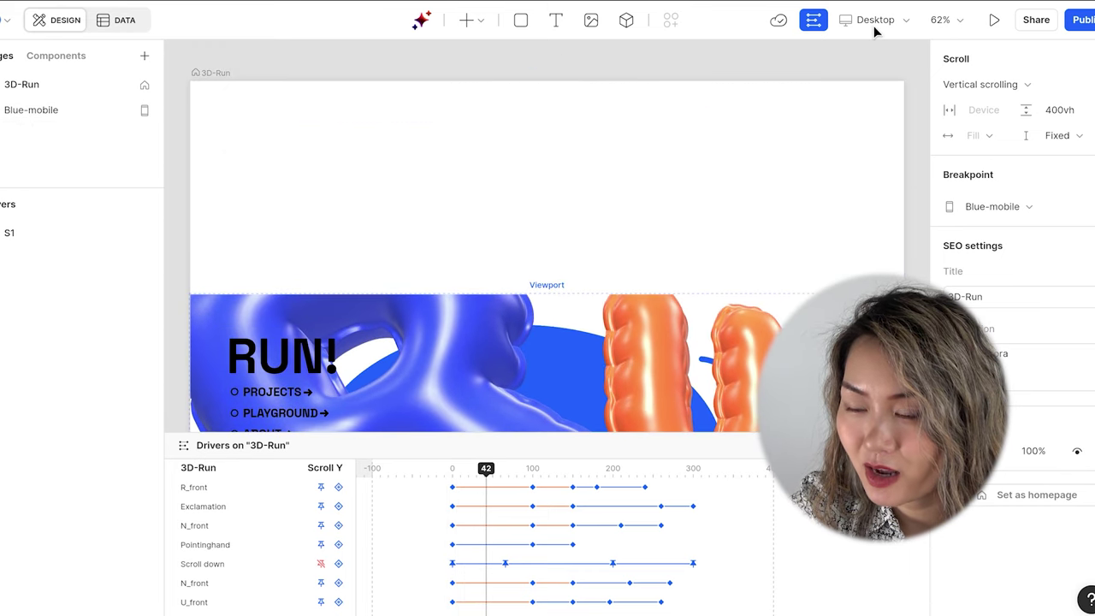
Step: Switch the page's device size from Desktop to iPhone 13 mini
click(876, 25)
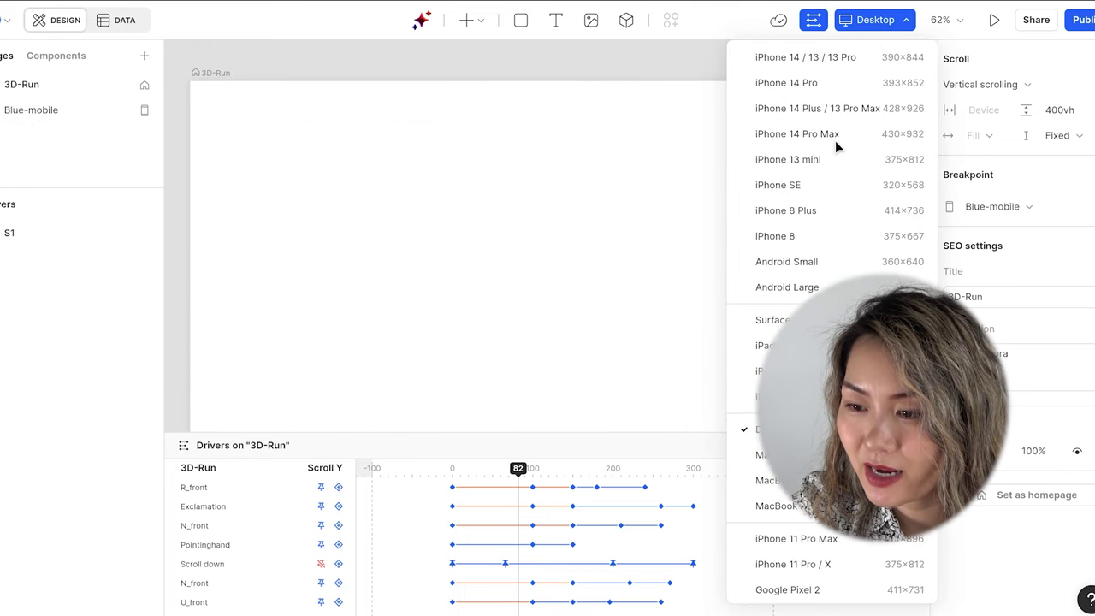
click(826, 161)
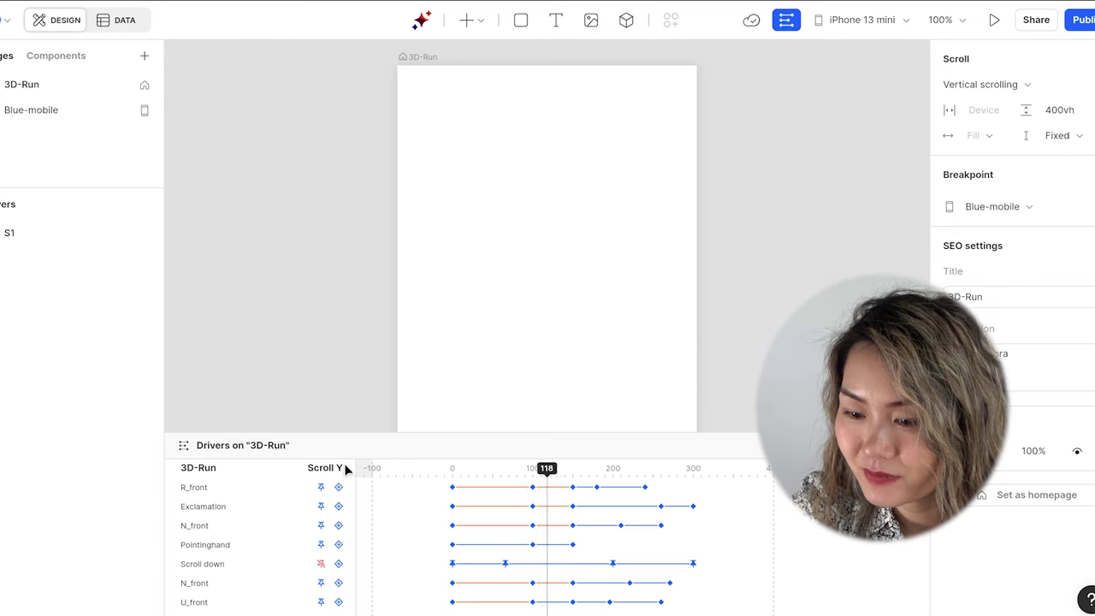
Step: Set the page's SEO title to "Code To Create" and select the text of its SEO description
click(993, 295)
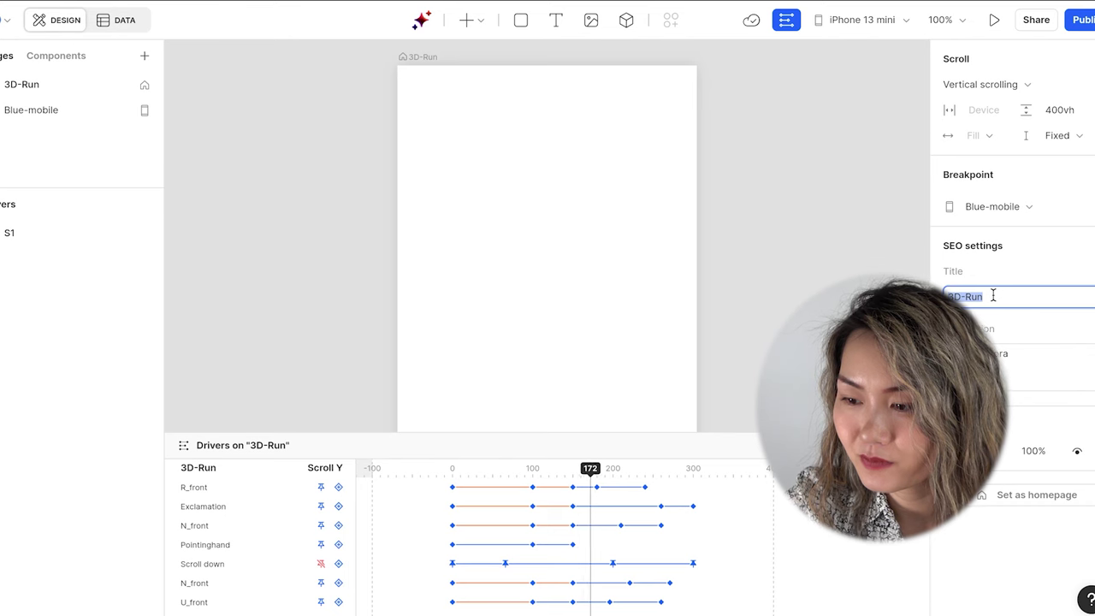
text(de )
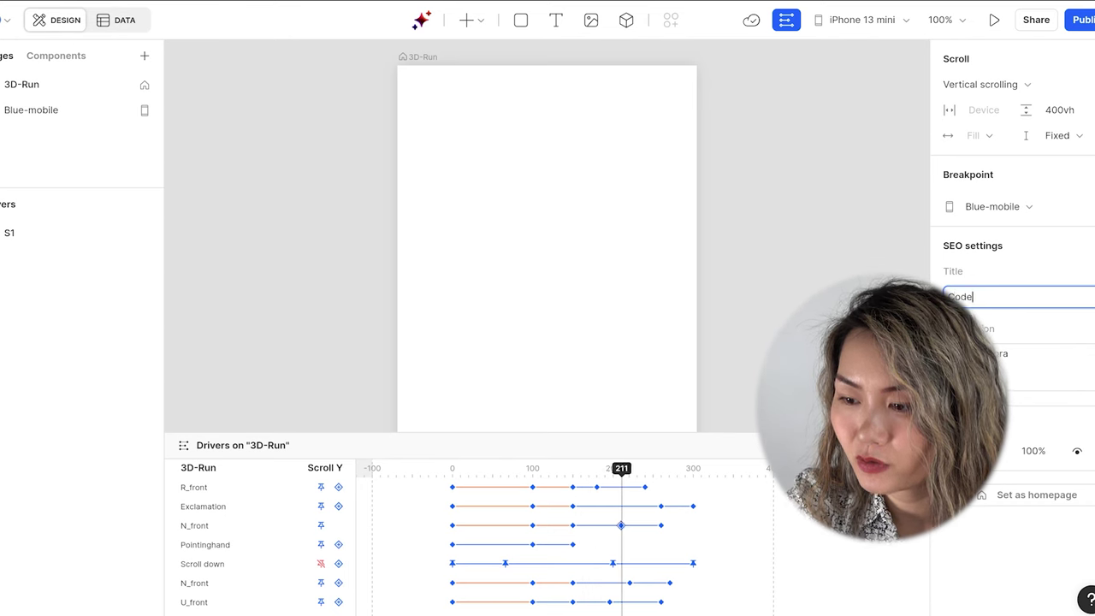
text(To C)
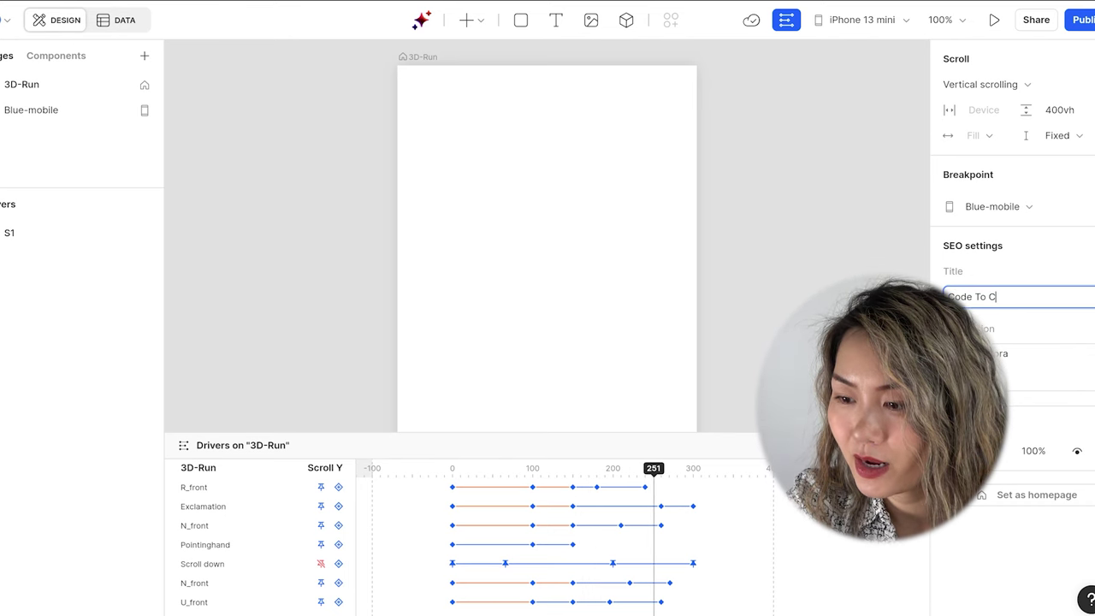
text(reate)
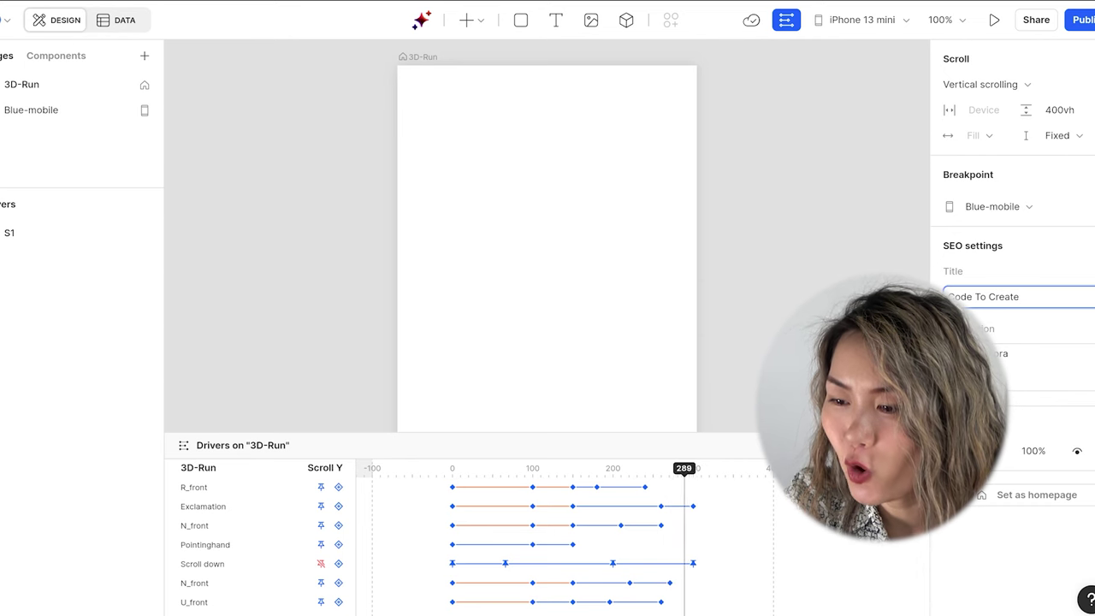
double_click(1006, 359)
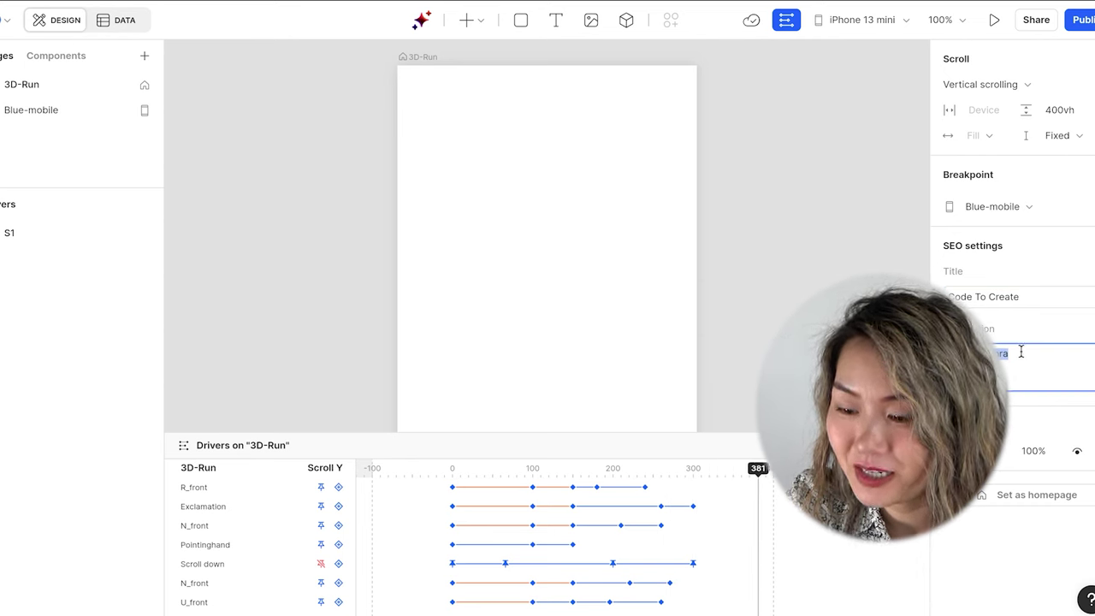
Step: Rewind the "3D-Run" drivers timeline to -68 and try to move the footer's copyright text below the designer credit
click(764, 468)
drag(764, 468, 398, 499)
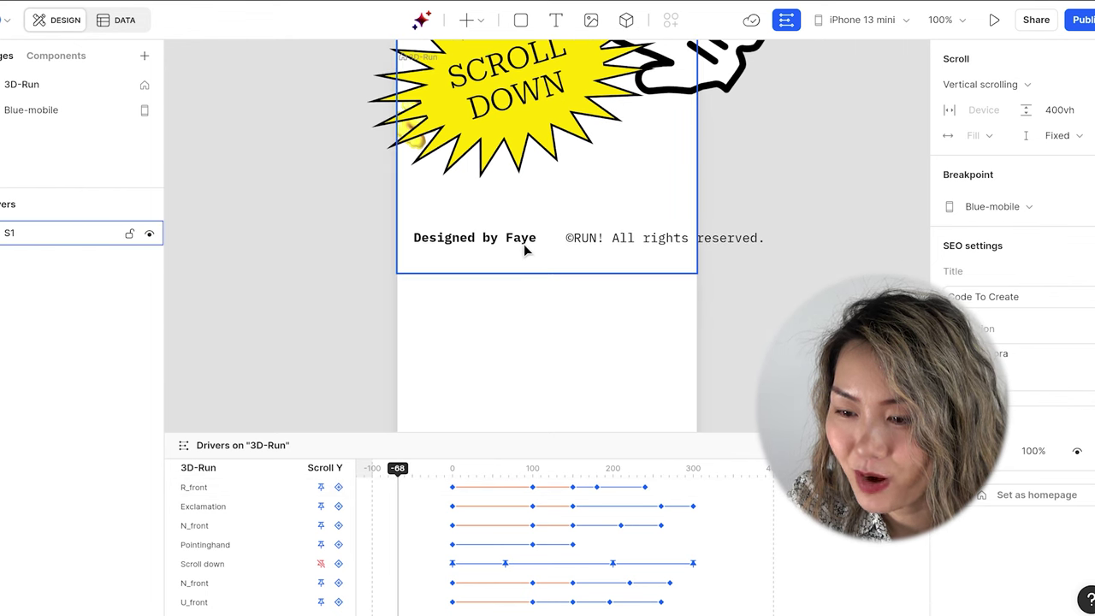
click(742, 237)
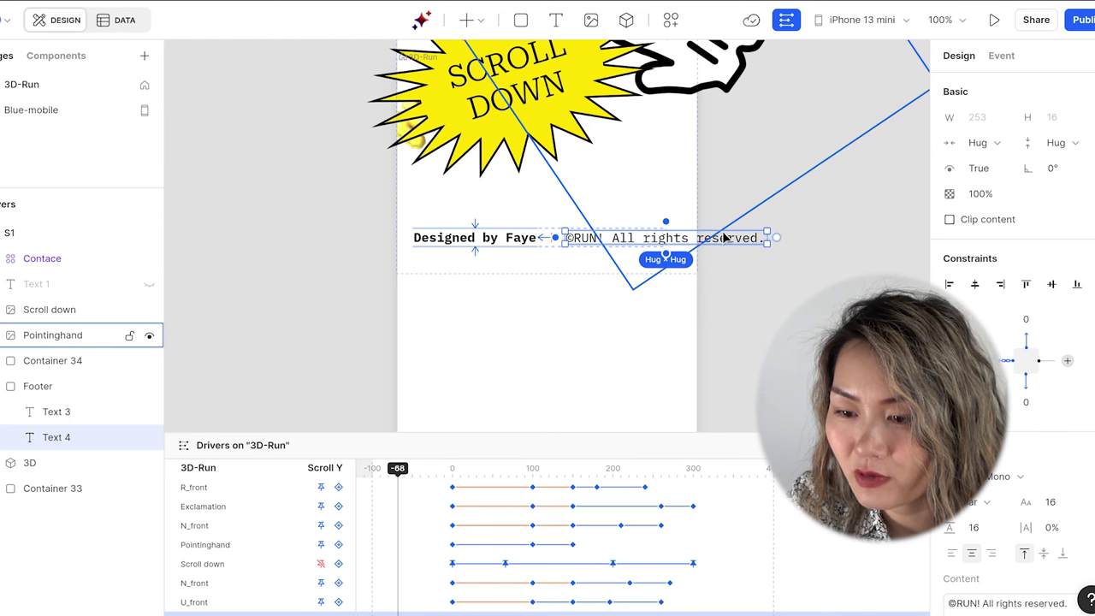
click(725, 240)
drag(726, 241, 697, 258)
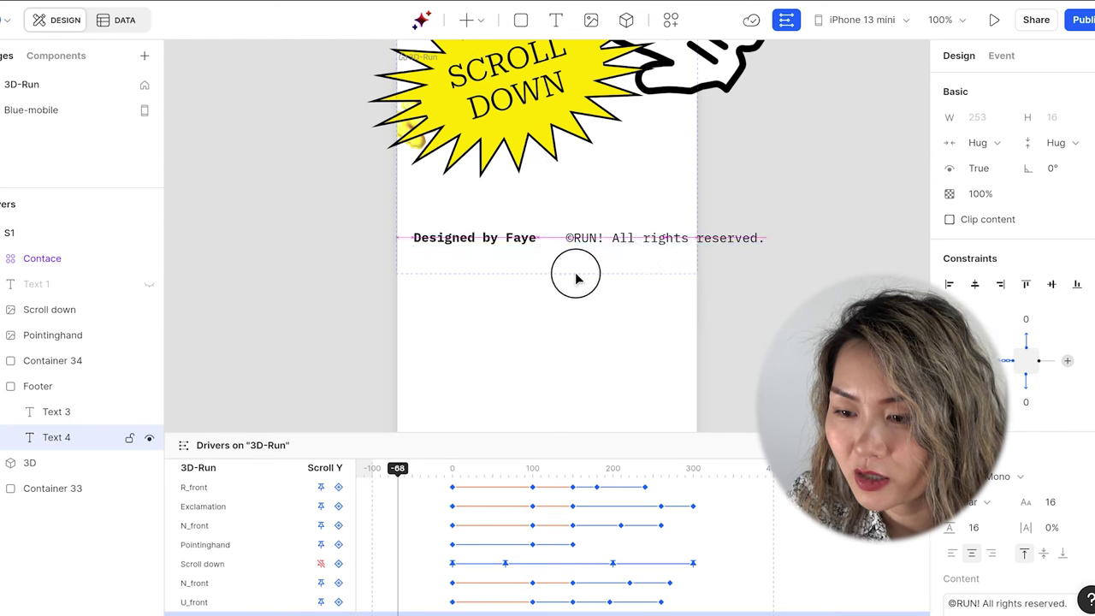
drag(568, 273, 582, 261)
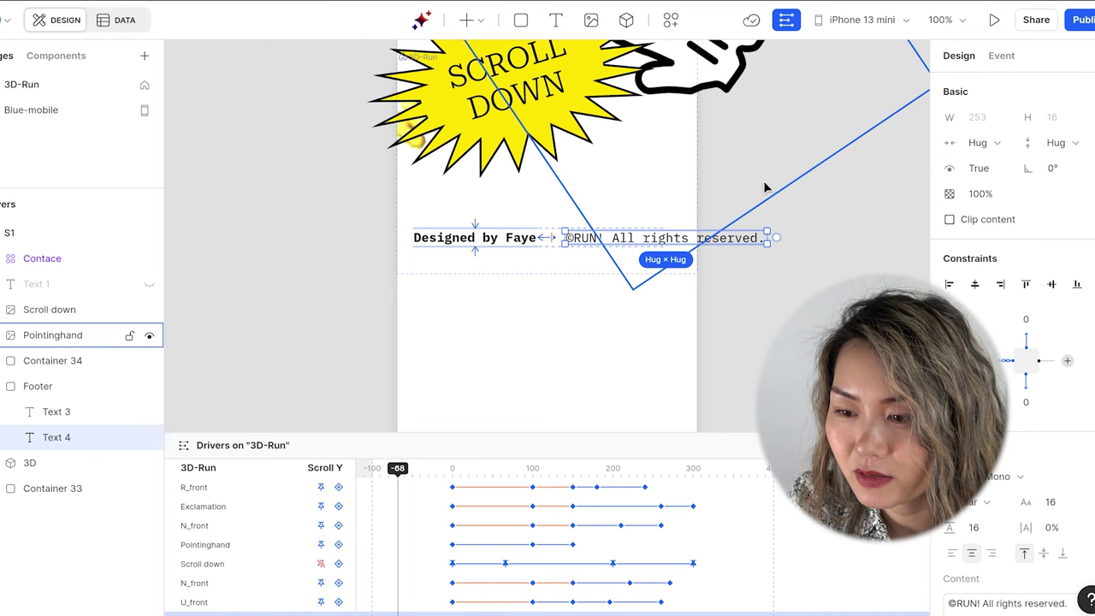
click(749, 272)
scroll(751, 272, up, 5)
scroll(750, 274, up, 4)
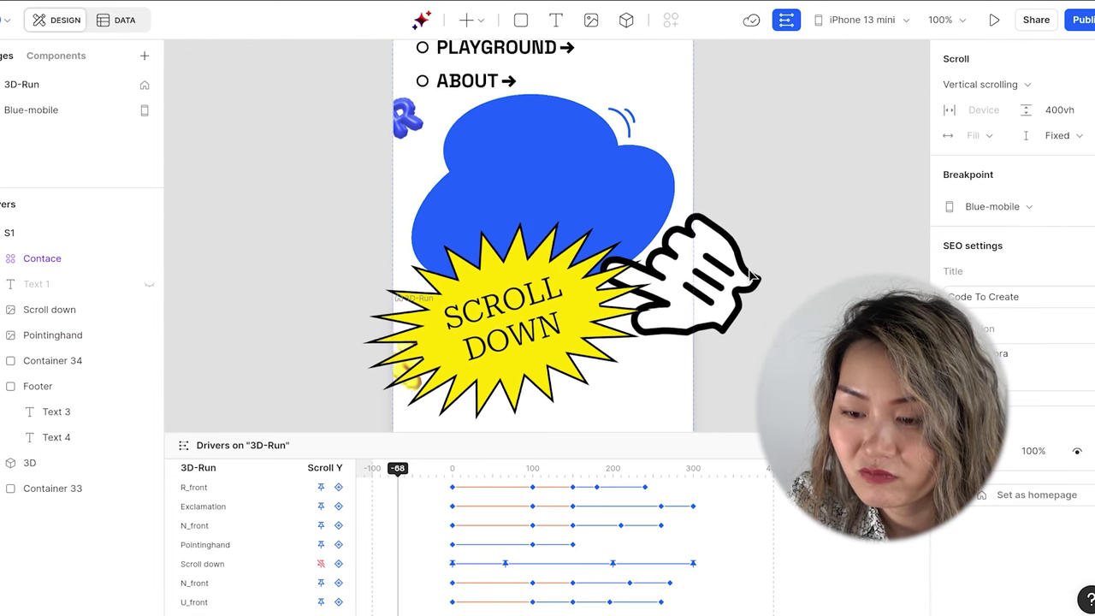
scroll(749, 274, up, 3)
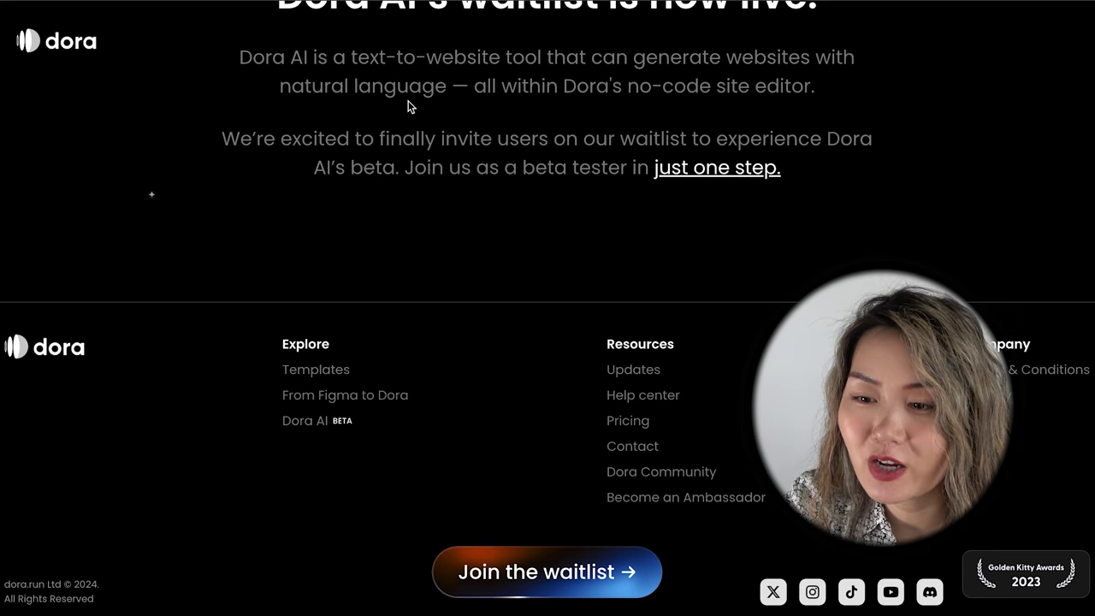
scroll(408, 106, up, 6)
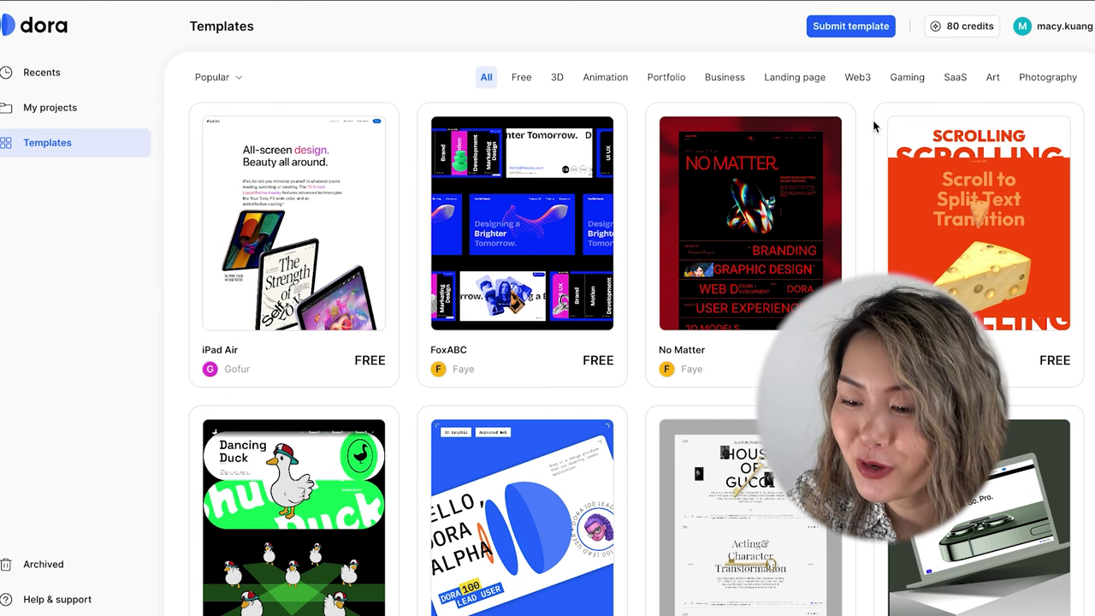
Step: Choose the "Shuba Duck" template from the popular templates and use it for free as a new project
scroll(873, 126, down, 1)
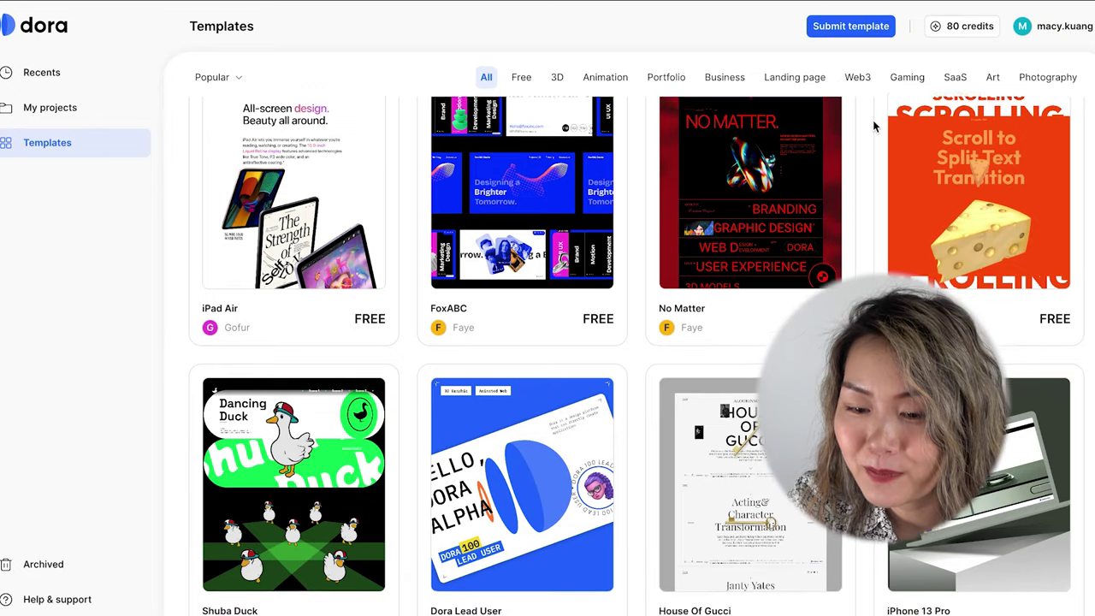
scroll(349, 490, down, 1)
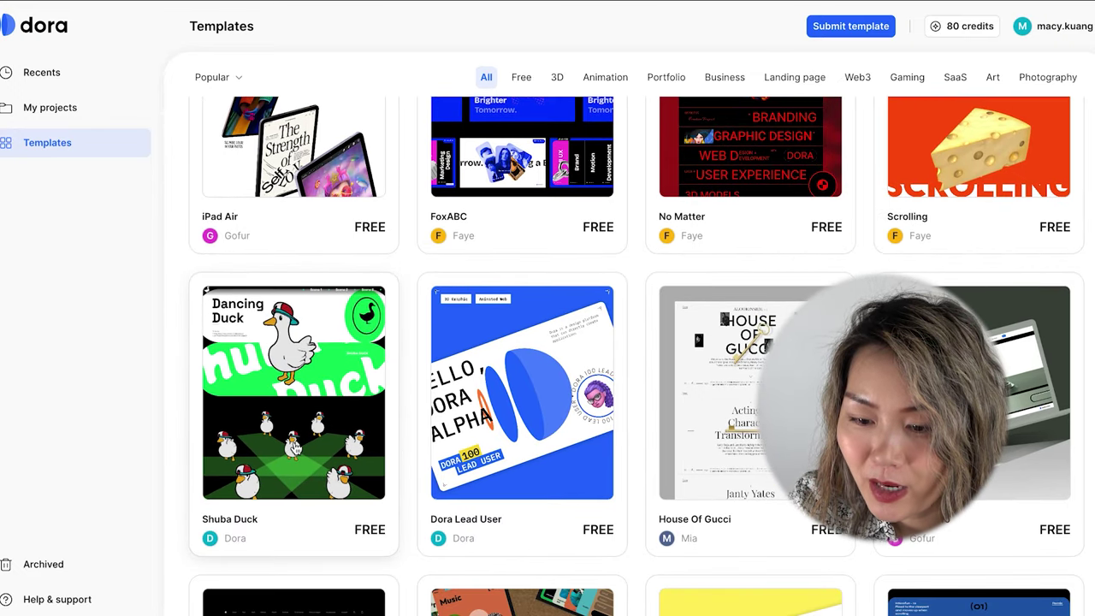
click(294, 445)
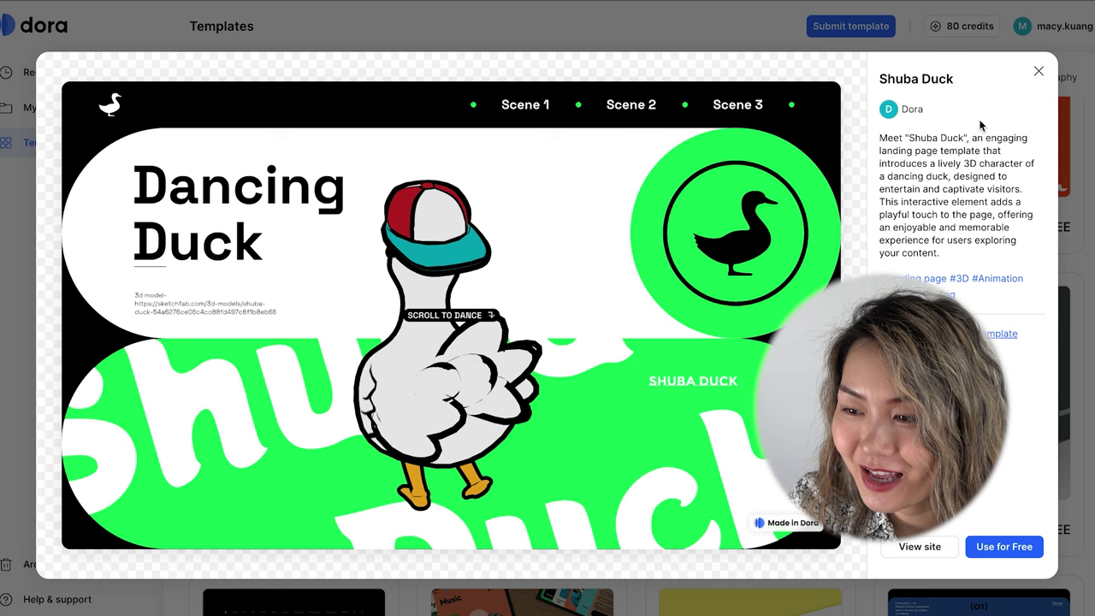
click(1007, 546)
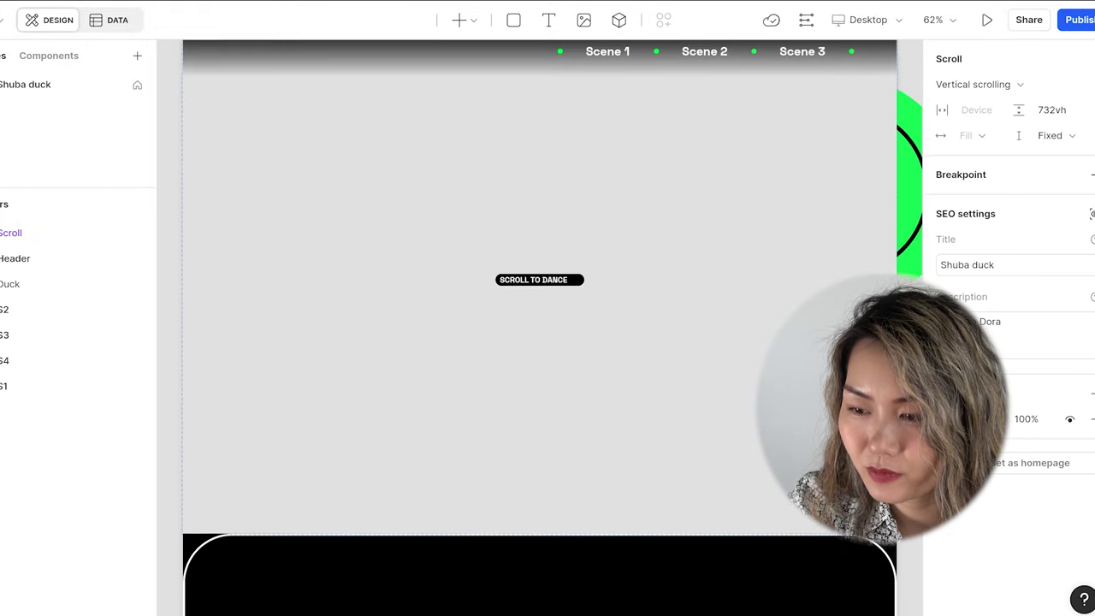
Step: Look through the Shuba duck page down to the green banner section and select the container around its dancing duck
scroll(539, 325, down, 3)
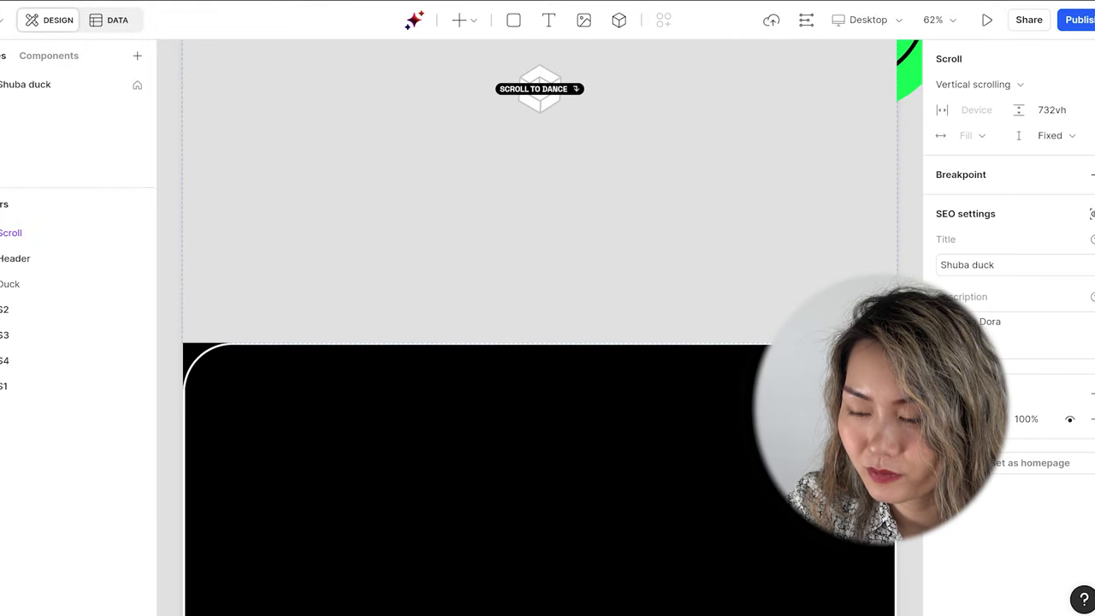
scroll(539, 325, down, 1)
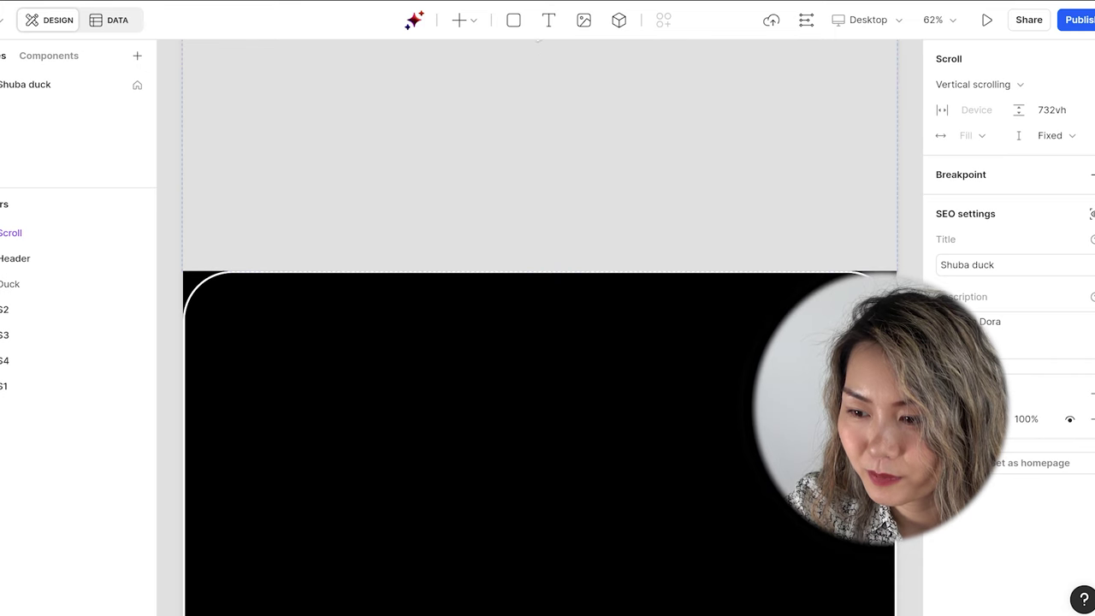
scroll(539, 325, down, 7)
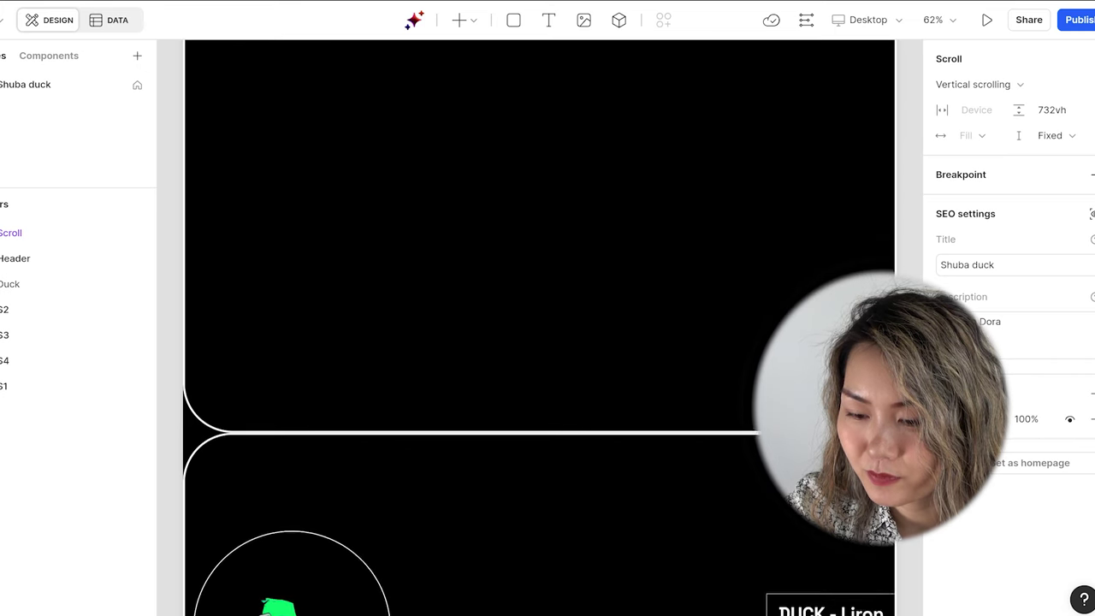
scroll(539, 325, down, 6)
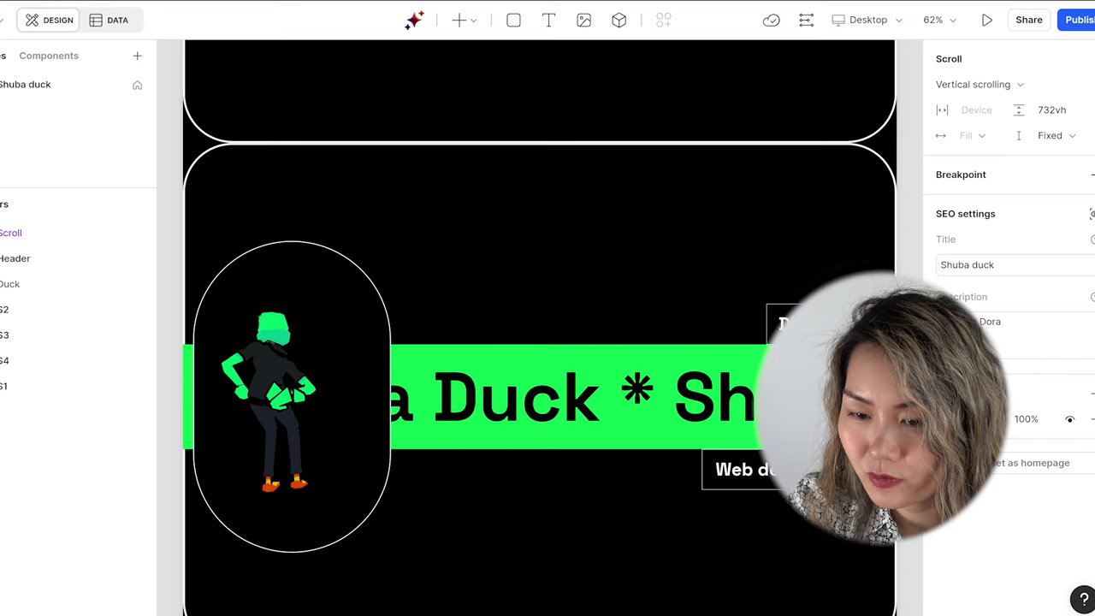
scroll(539, 325, down, 1)
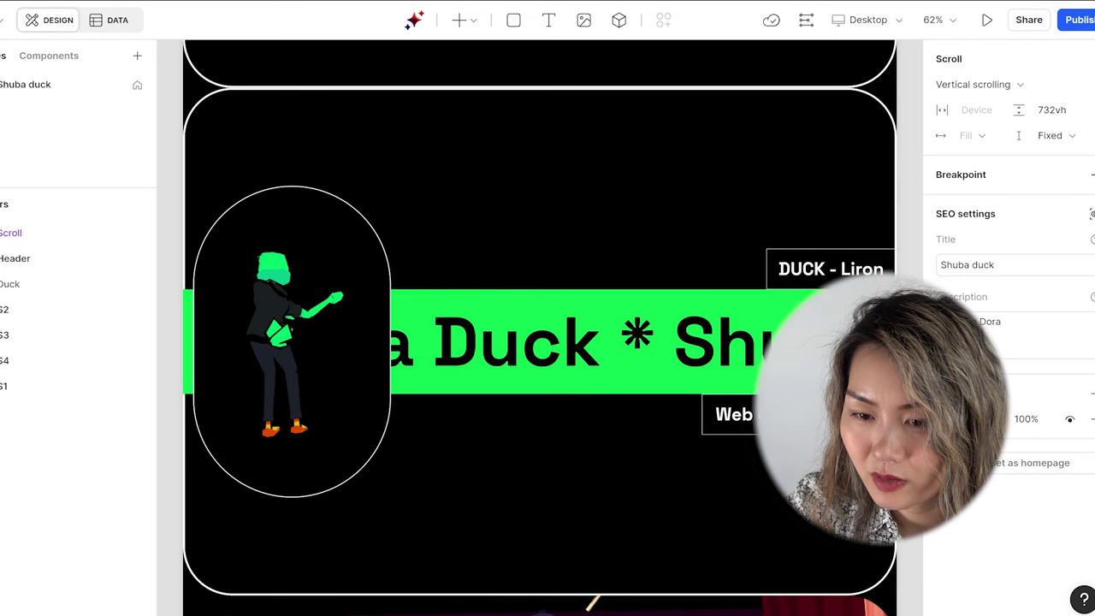
scroll(539, 325, down, 1)
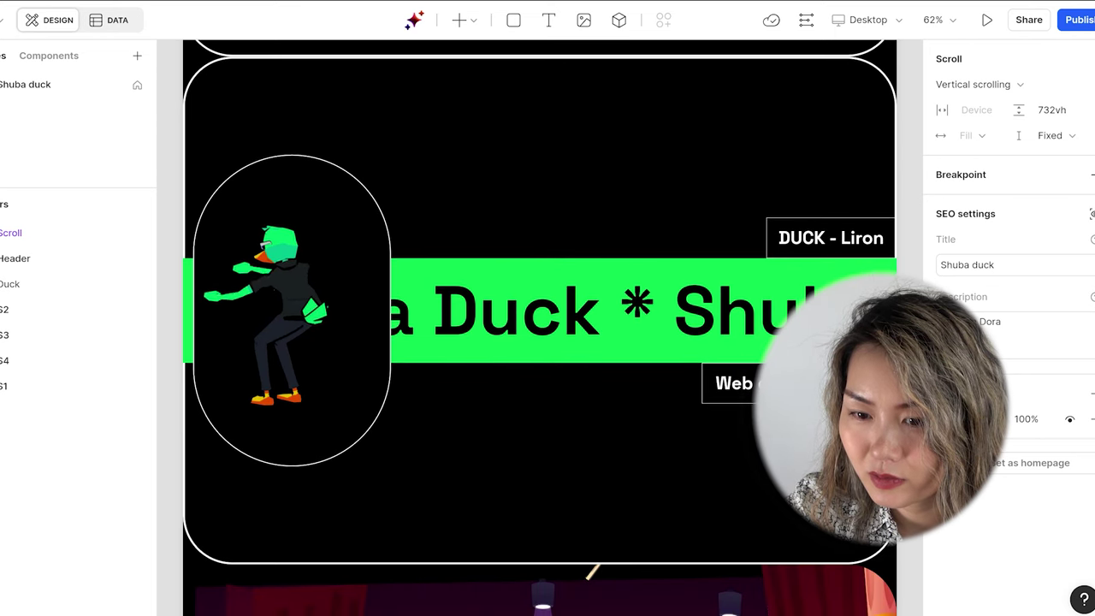
scroll(282, 266, down, 4)
click(282, 265)
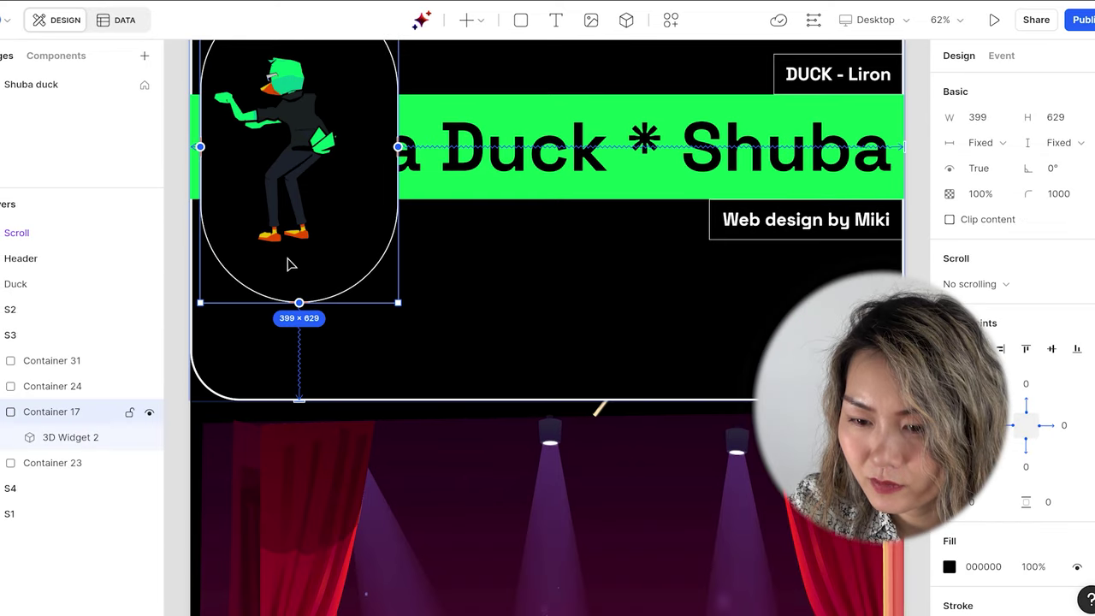
Step: Examine the animated theatre stage section S4 and the black area below it on the Shuba duck page
scroll(287, 265, down, 3)
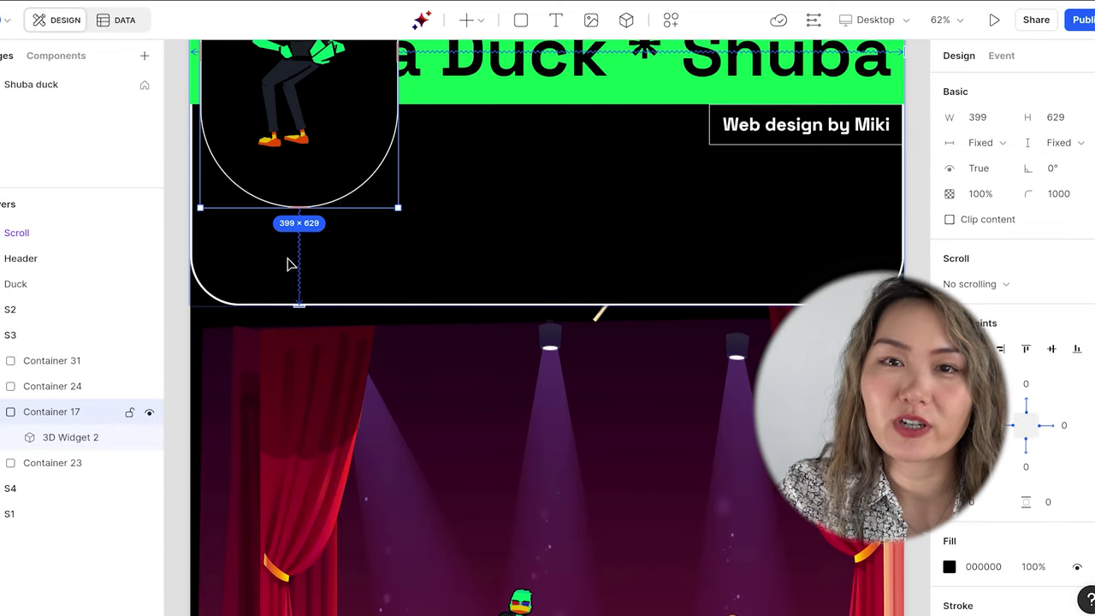
scroll(288, 264, down, 2)
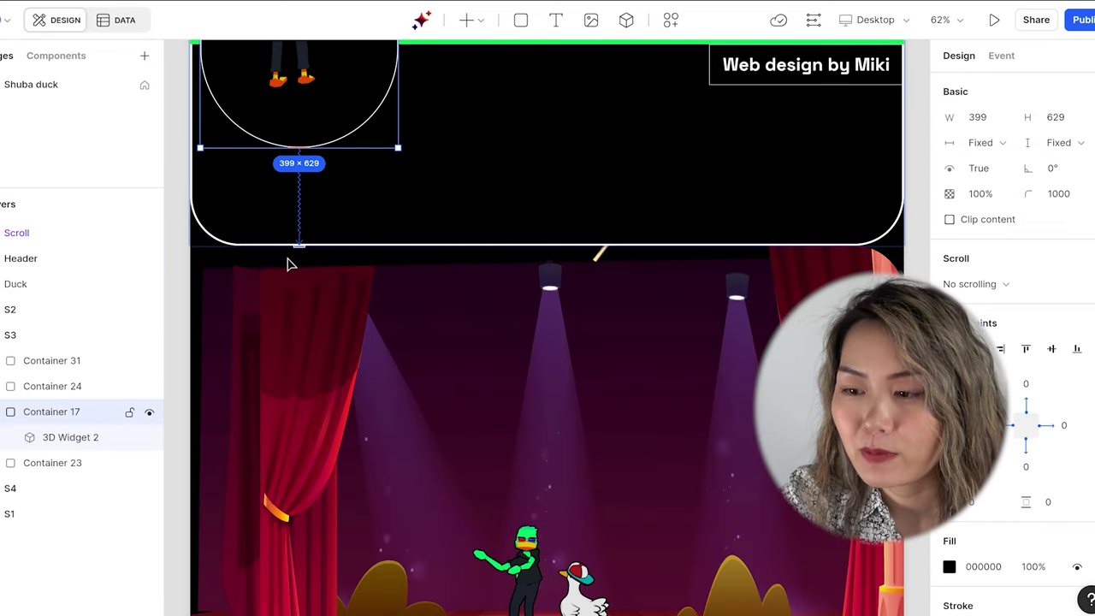
scroll(287, 264, down, 3)
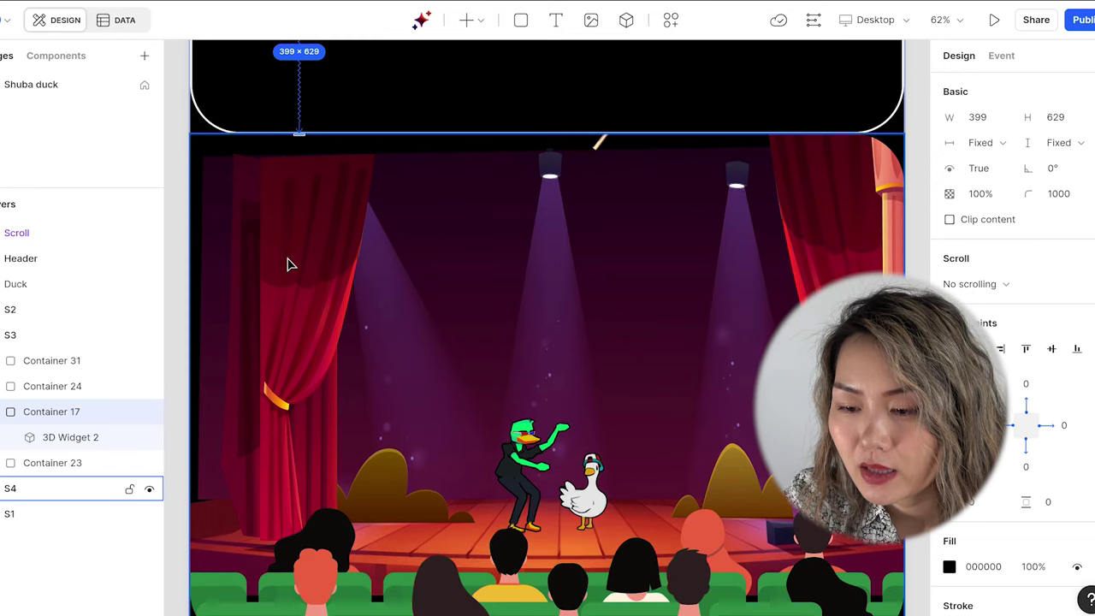
scroll(288, 265, down, 3)
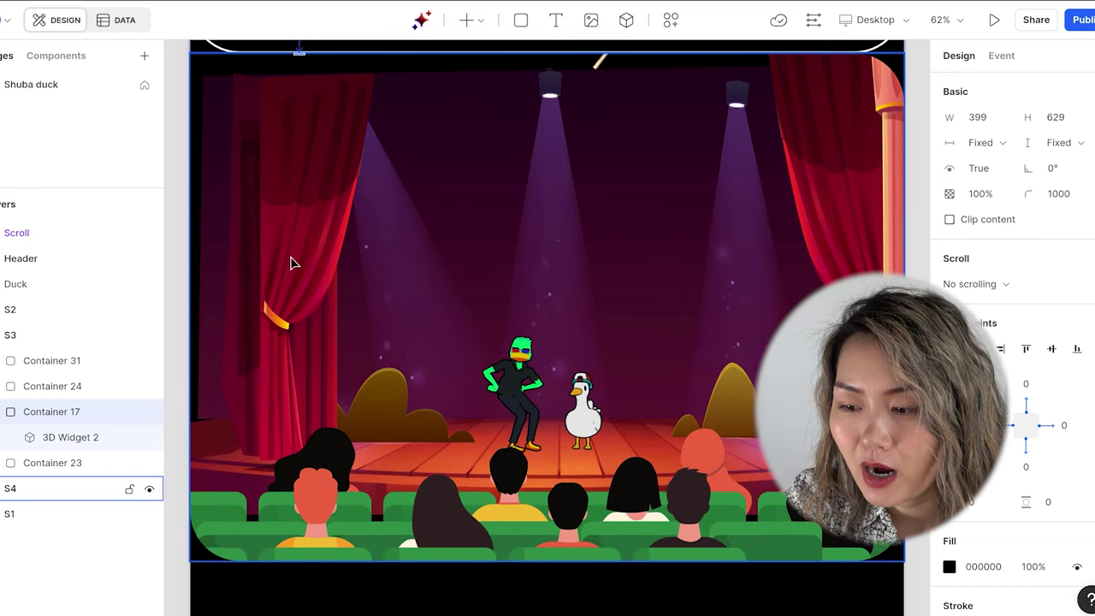
scroll(291, 264, down, 3)
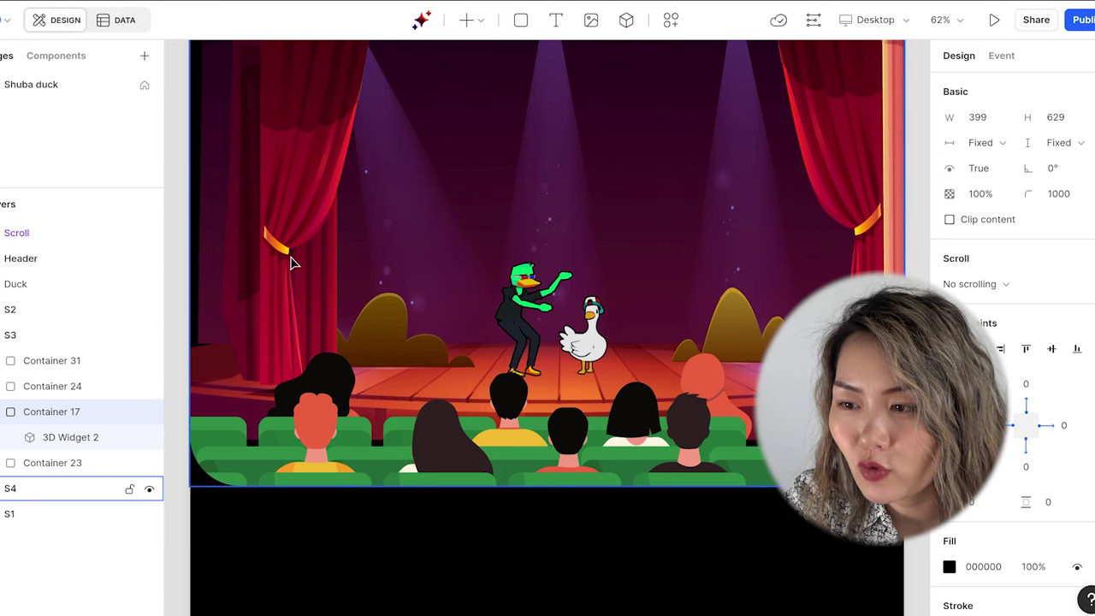
scroll(291, 263, down, 3)
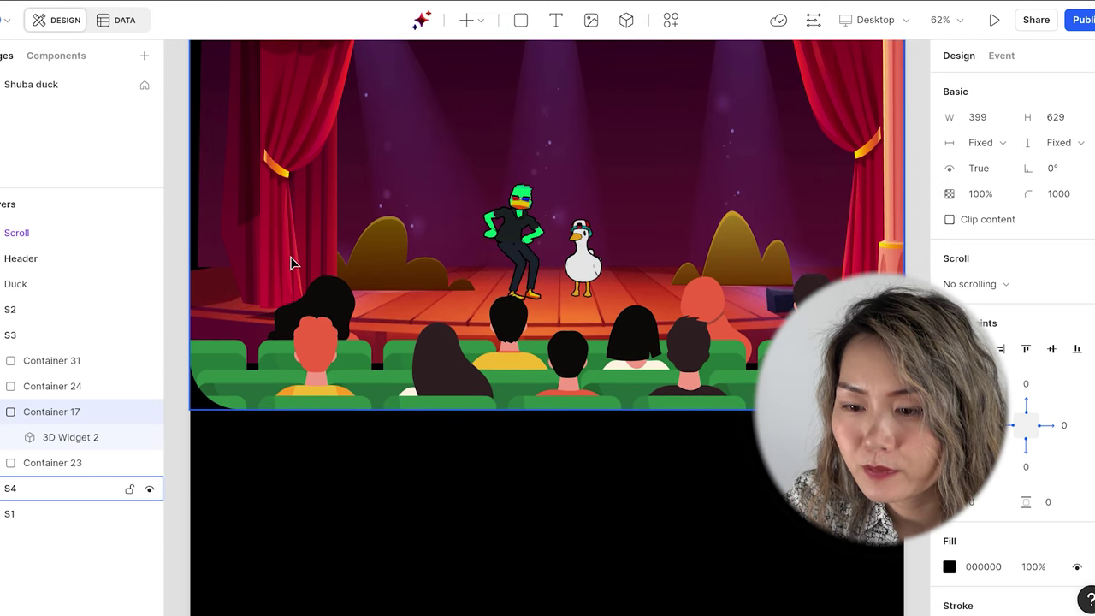
scroll(291, 263, down, 4)
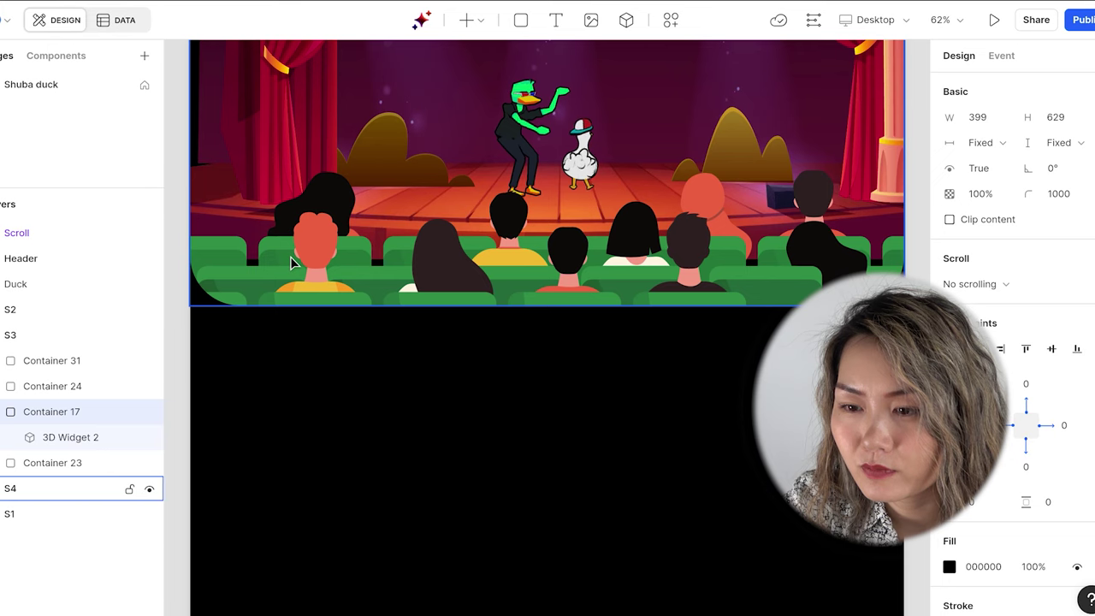
scroll(291, 264, down, 4)
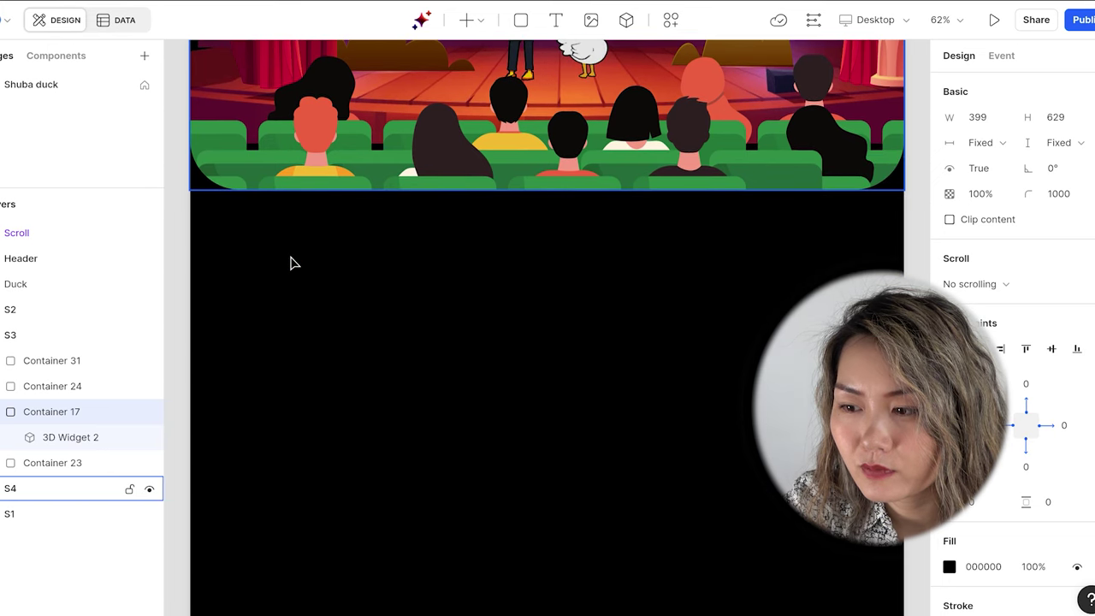
scroll(291, 264, down, 5)
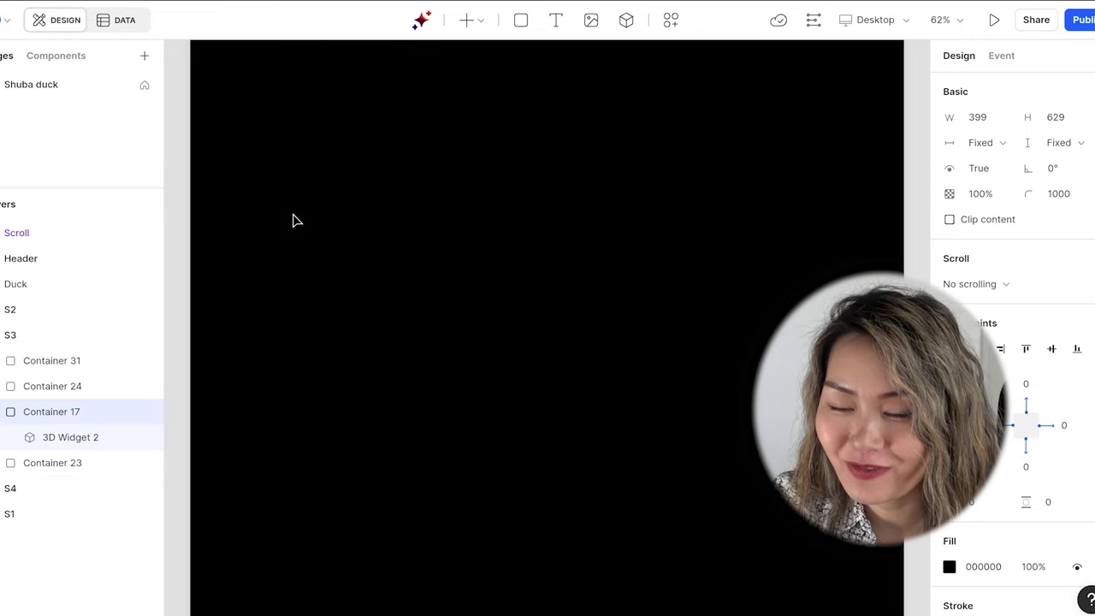
Step: Deselect the duck's container and look back over the theatre scene up to the green "Shuba Duck" banner section
click(915, 75)
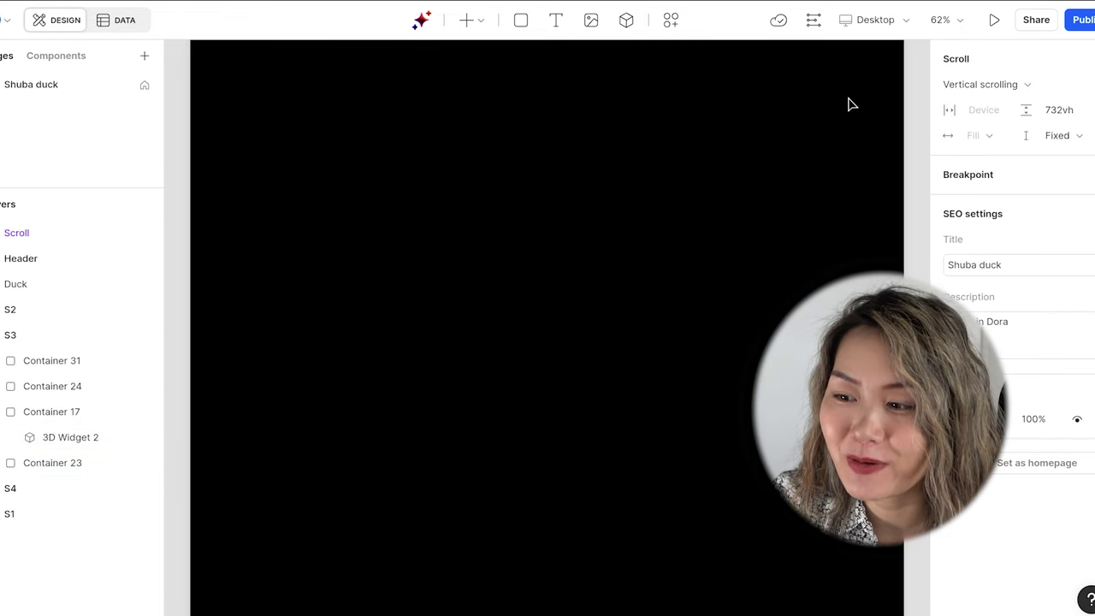
scroll(849, 103, up, 5)
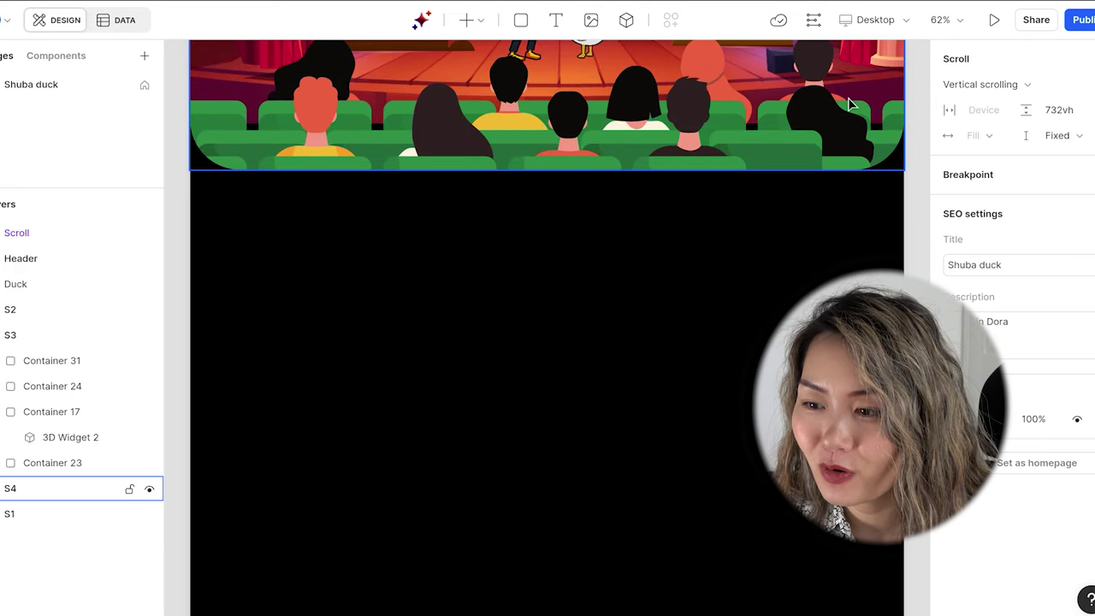
scroll(850, 104, up, 3)
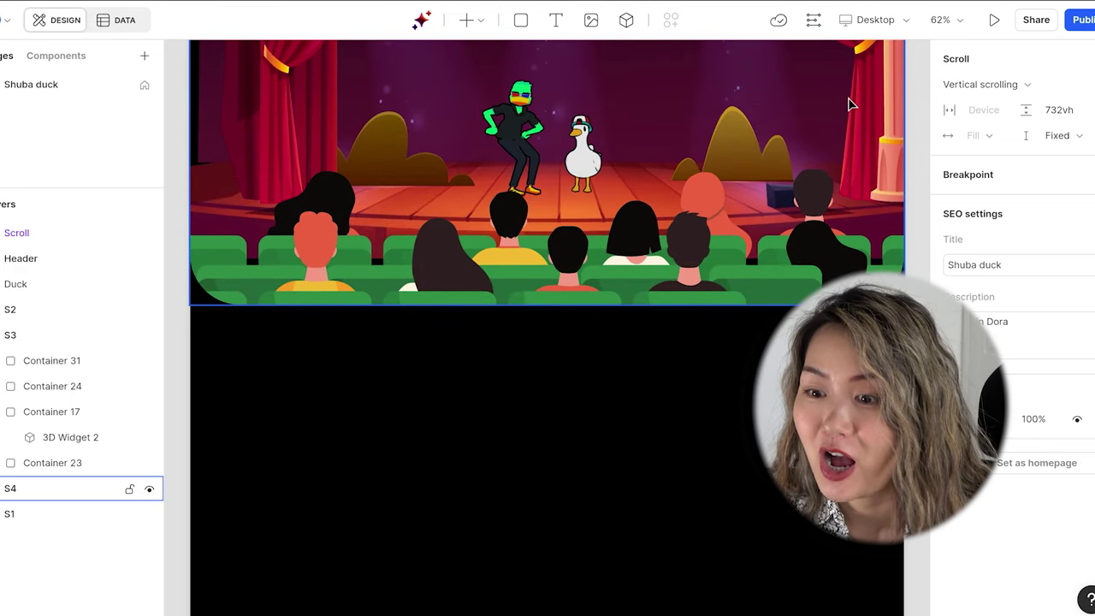
scroll(850, 104, up, 4)
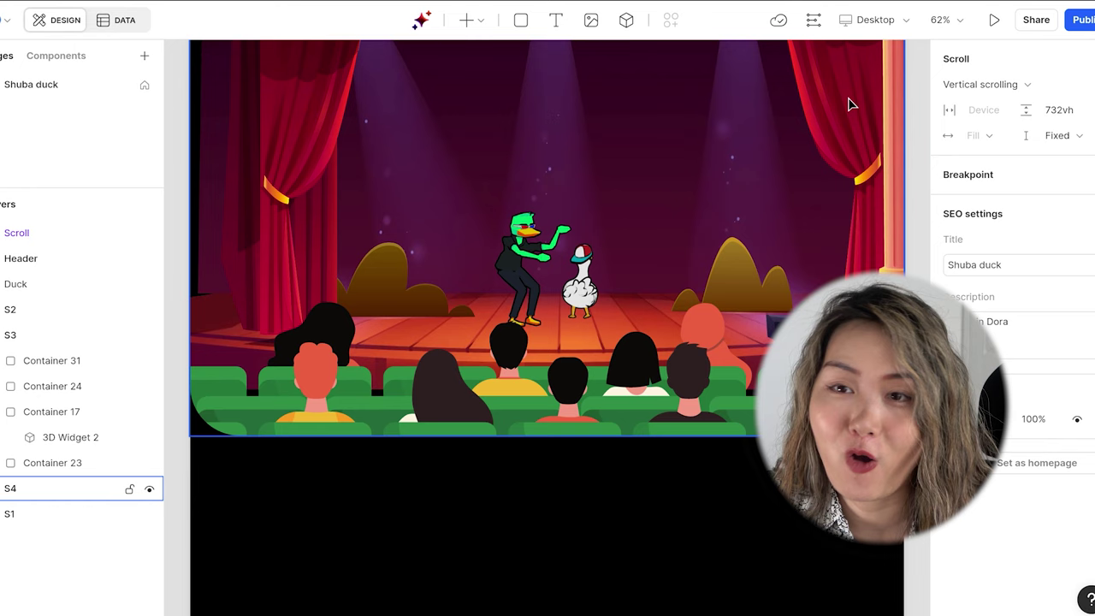
scroll(850, 103, up, 3)
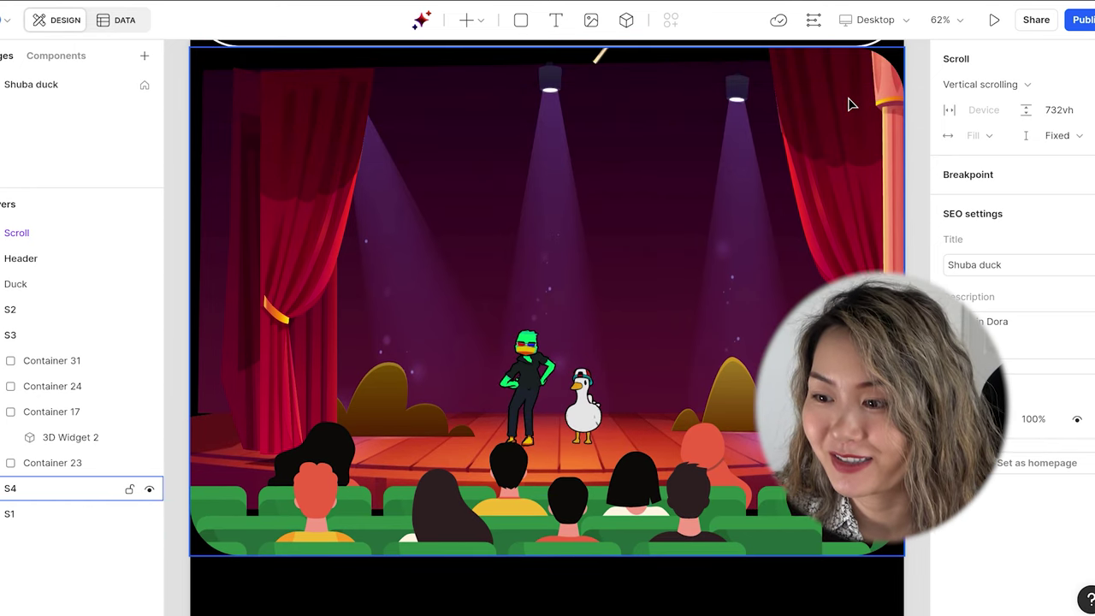
scroll(850, 103, up, 4)
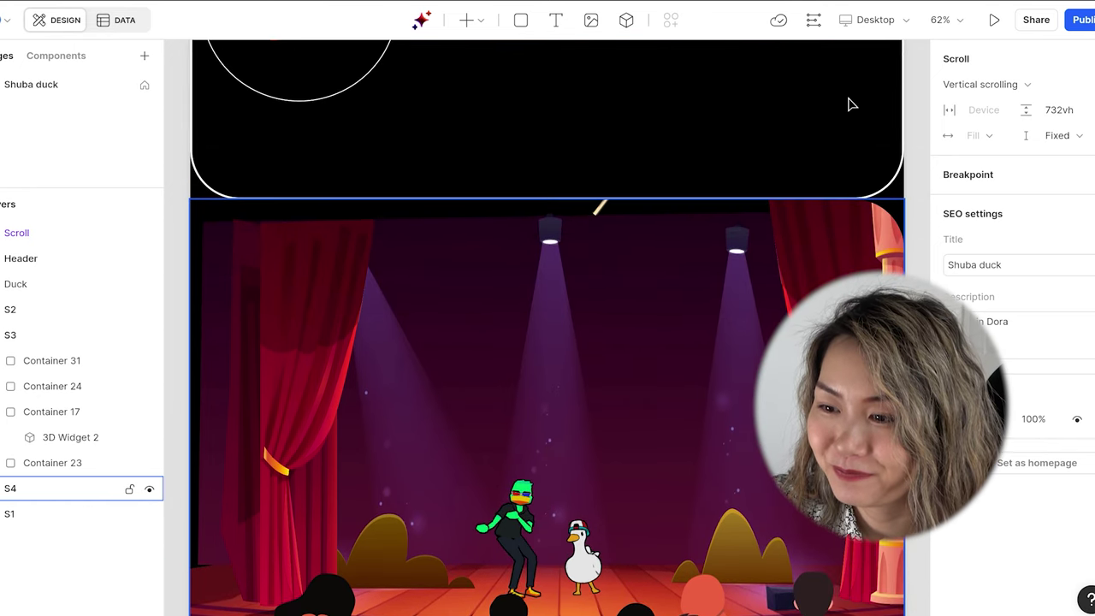
scroll(850, 104, up, 3)
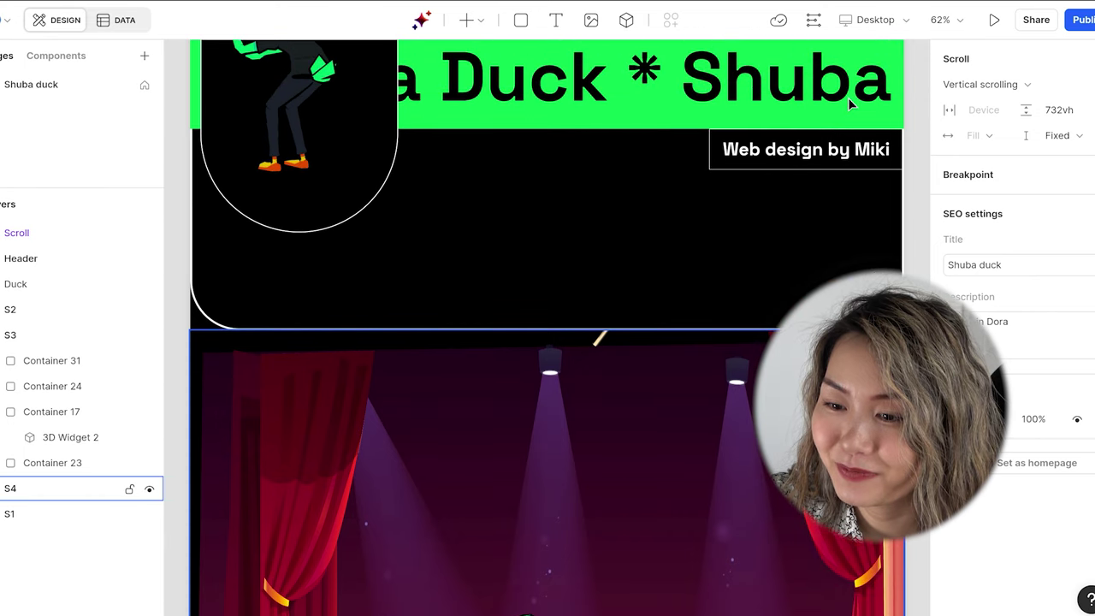
scroll(850, 104, up, 3)
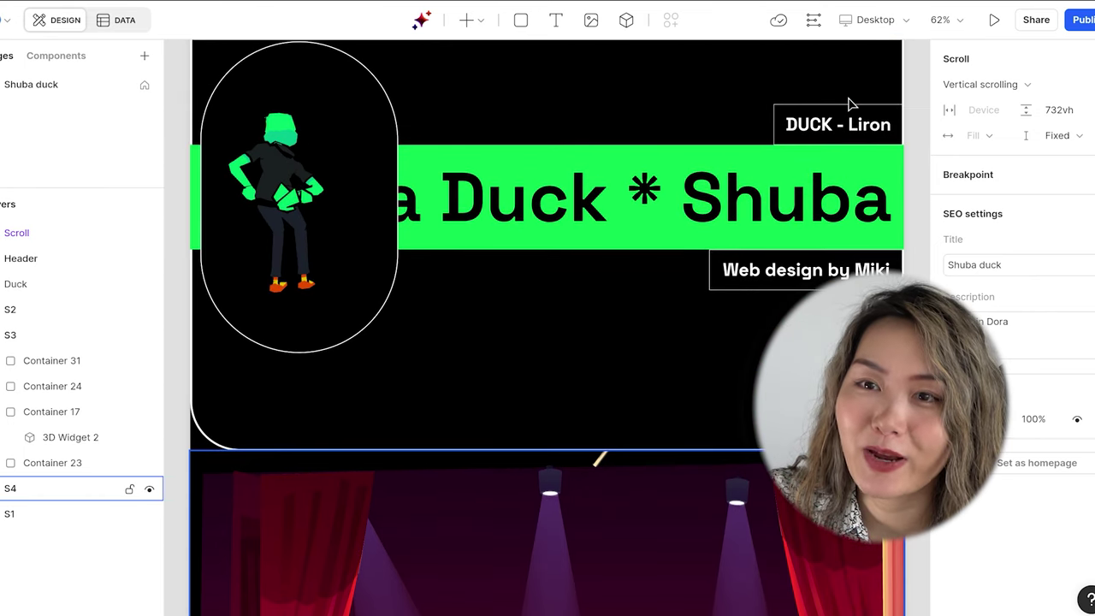
Step: Select the dancing duck's 3D widget inside the green banner section S3 and look back at the "Dancing Duck" hero section
scroll(850, 104, up, 6)
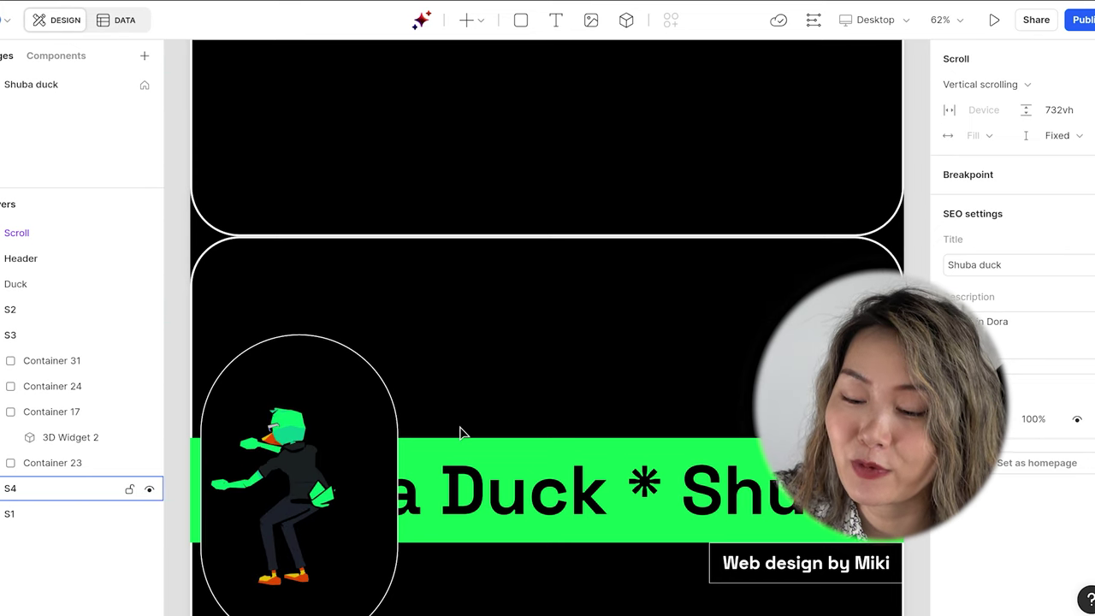
click(308, 479)
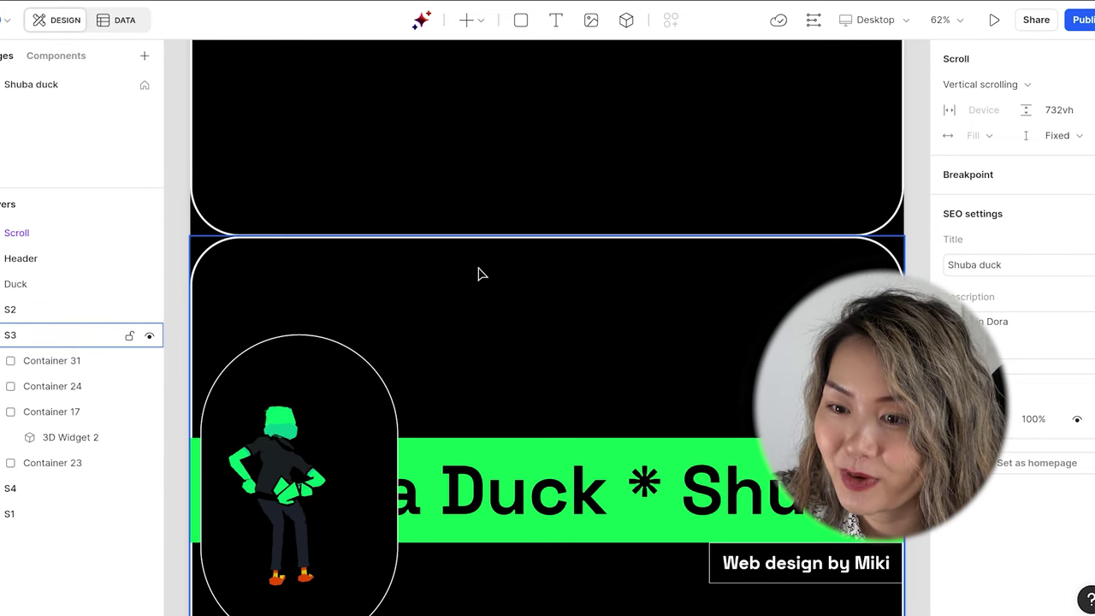
scroll(479, 273, up, 5)
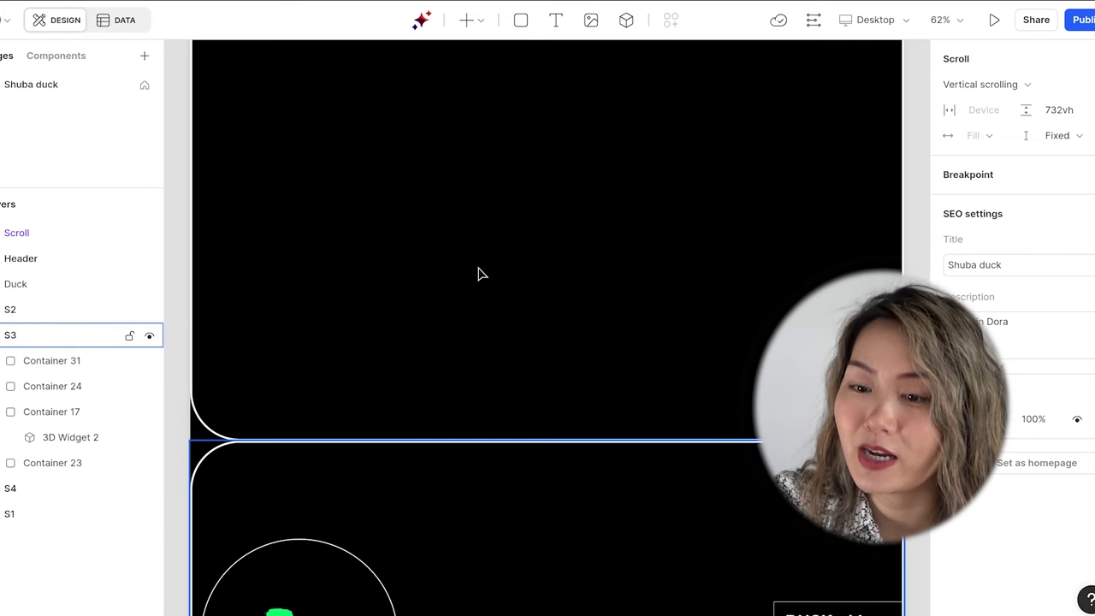
scroll(479, 274, down, 5)
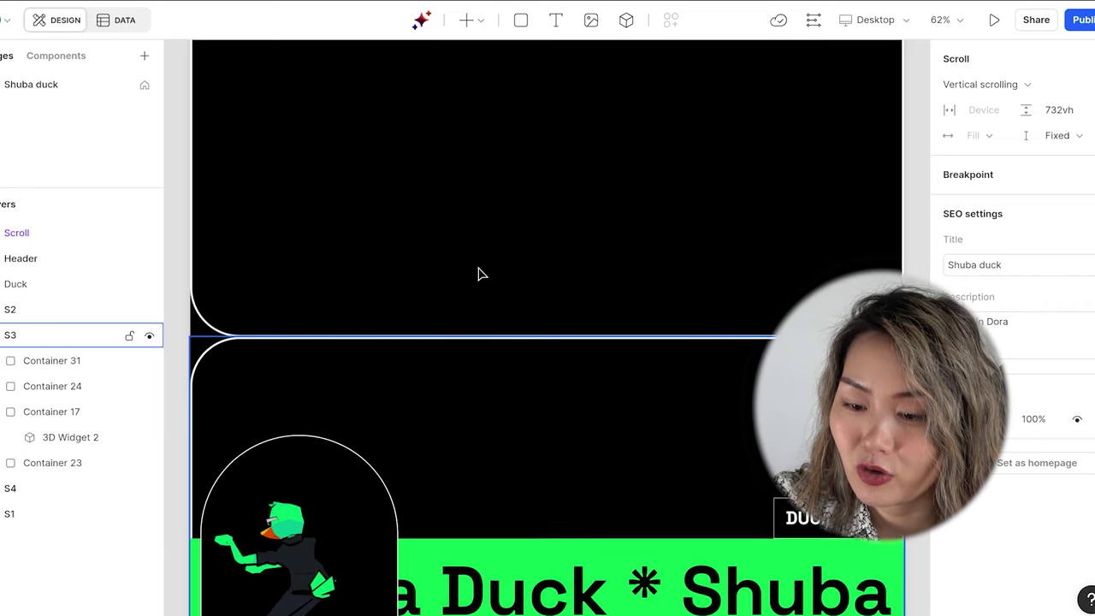
click(319, 482)
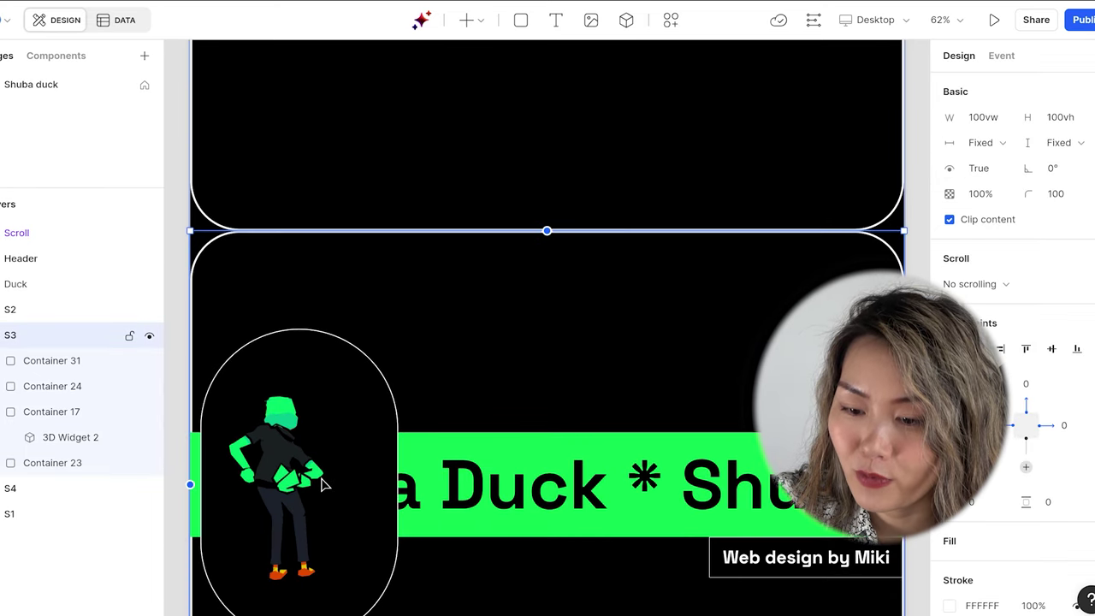
click(279, 469)
click(279, 469)
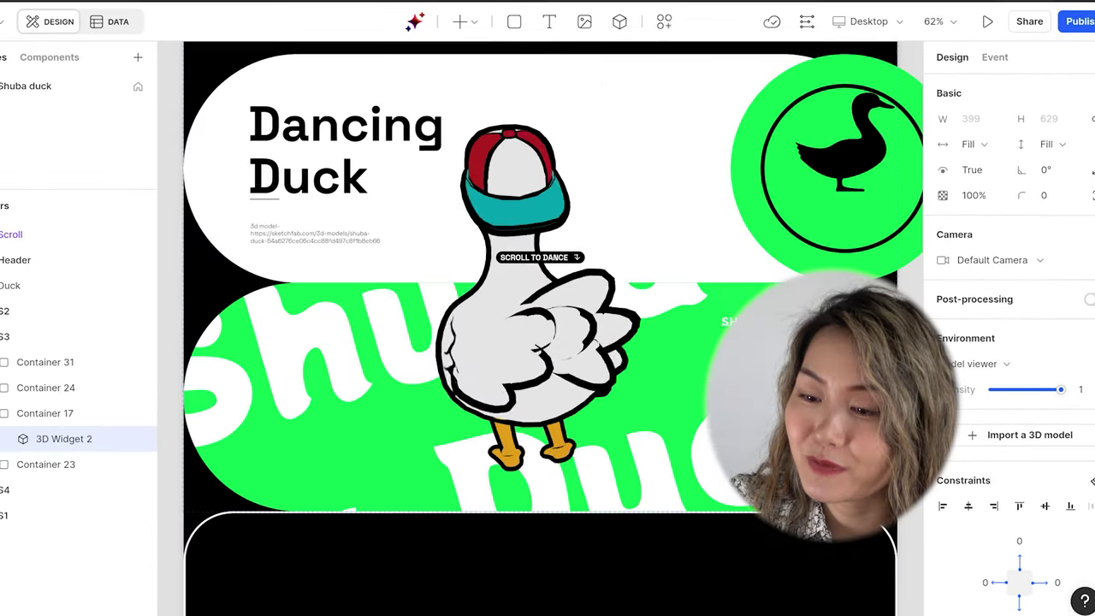
scroll(544, 328, up, 3)
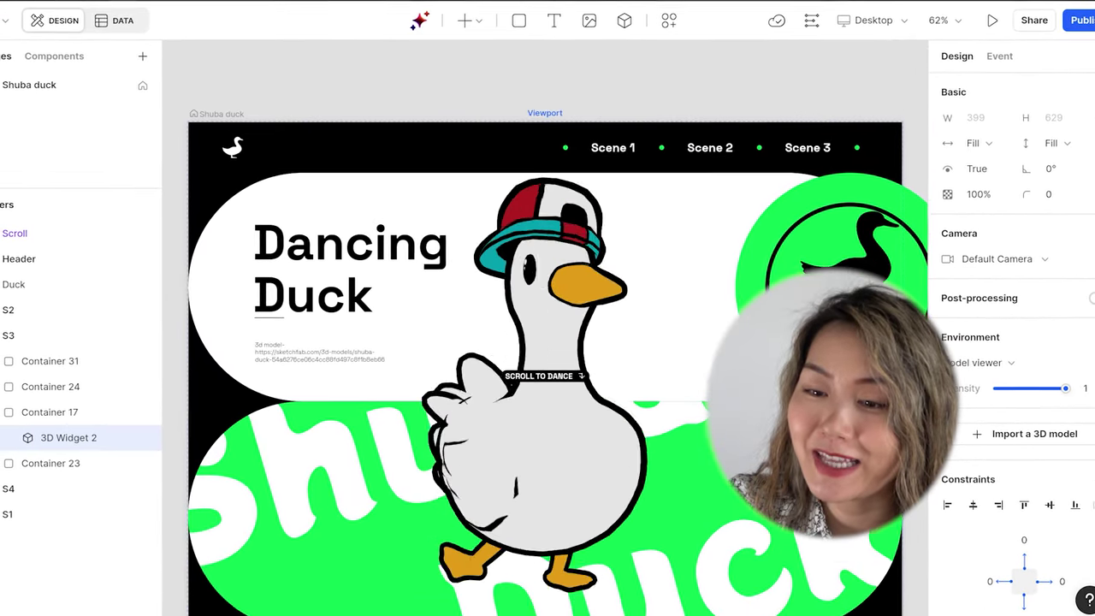